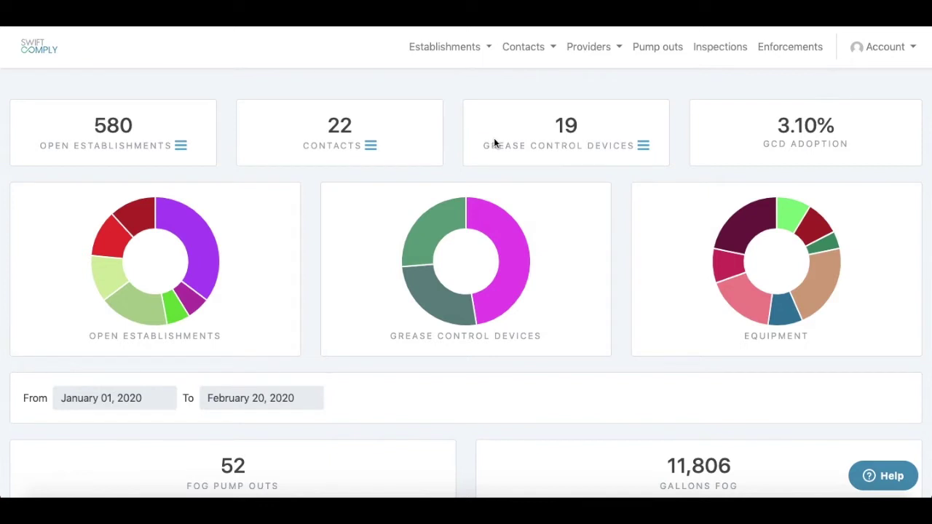
Review the dashboard's summary charts and check the From and To date pickers of the reporting period.
mouse_move(197, 267)
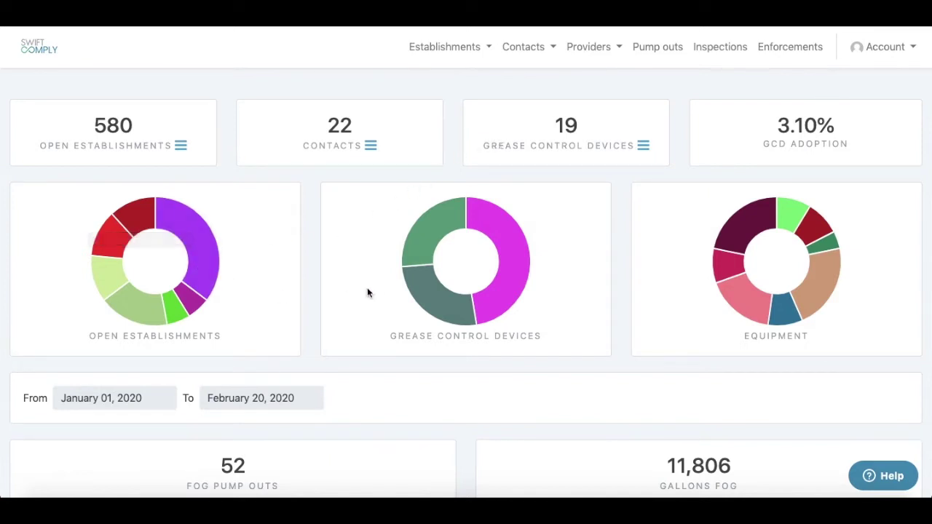
scroll(345, 260, down, 3)
scroll(345, 260, down, 4)
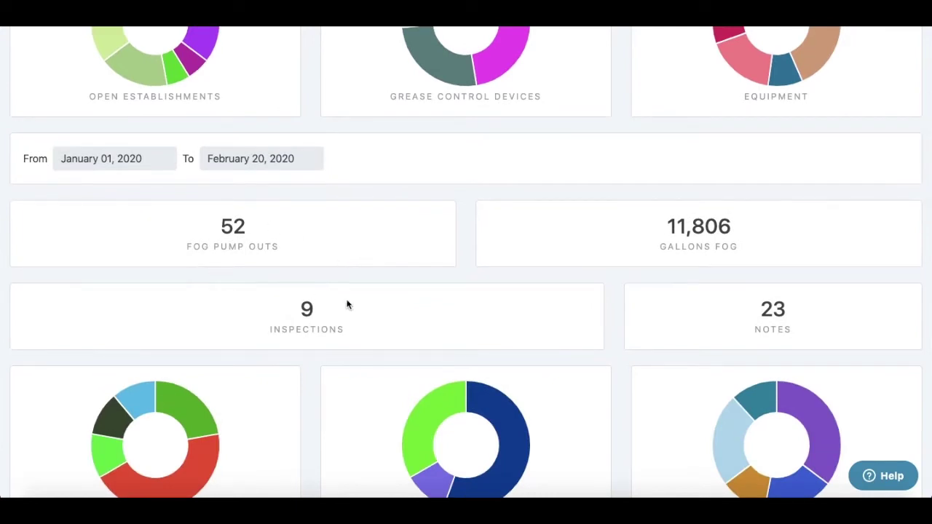
click(170, 167)
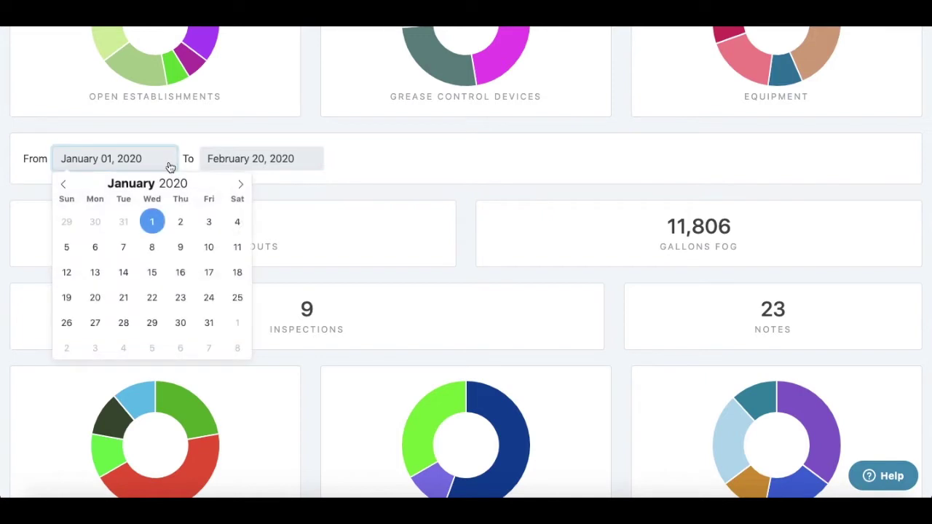
click(302, 173)
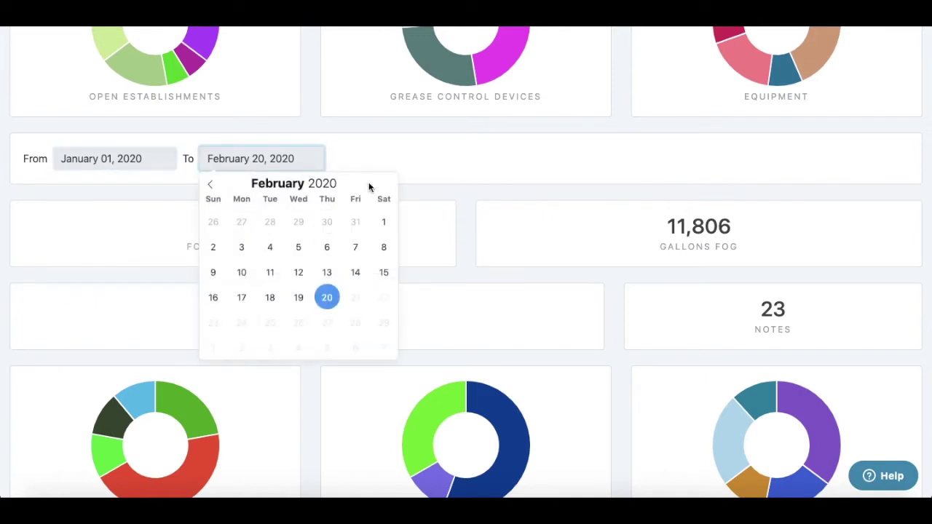
click(381, 164)
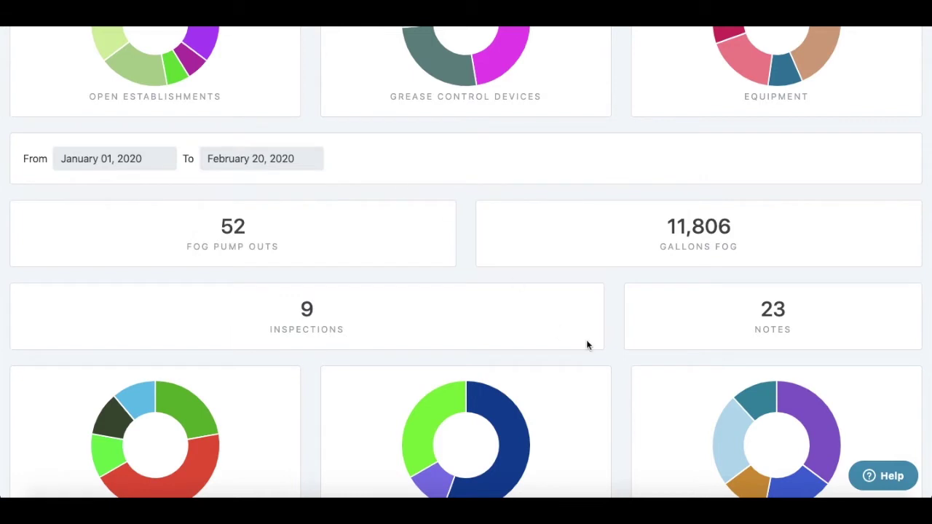
Examine the dashboard's inspection and note charts, compliance history graph, and list of recent non compliant establishments.
scroll(366, 317, down, 2)
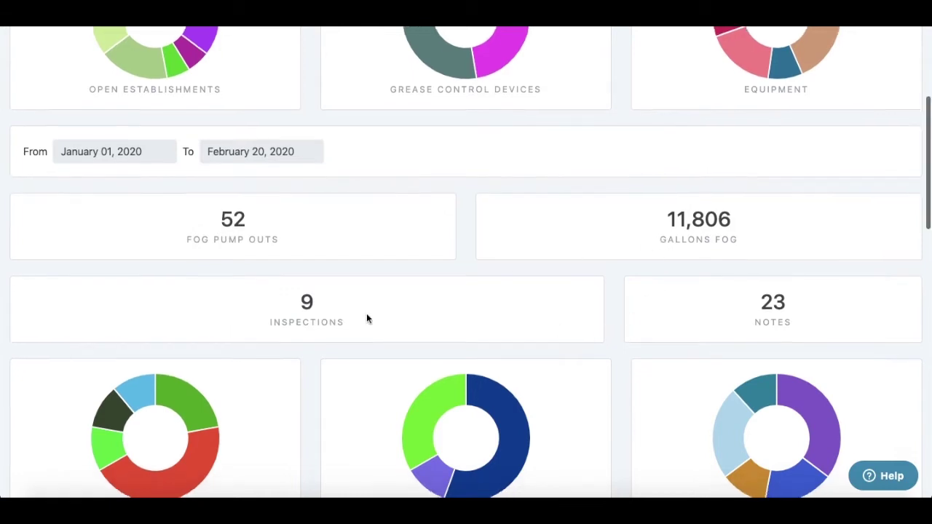
scroll(366, 316, down, 2)
scroll(366, 319, down, 1)
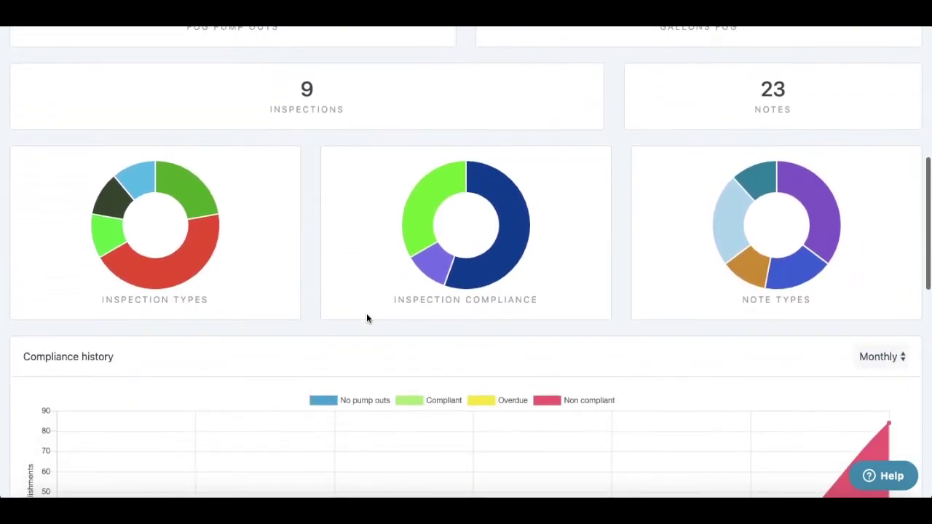
mouse_move(163, 280)
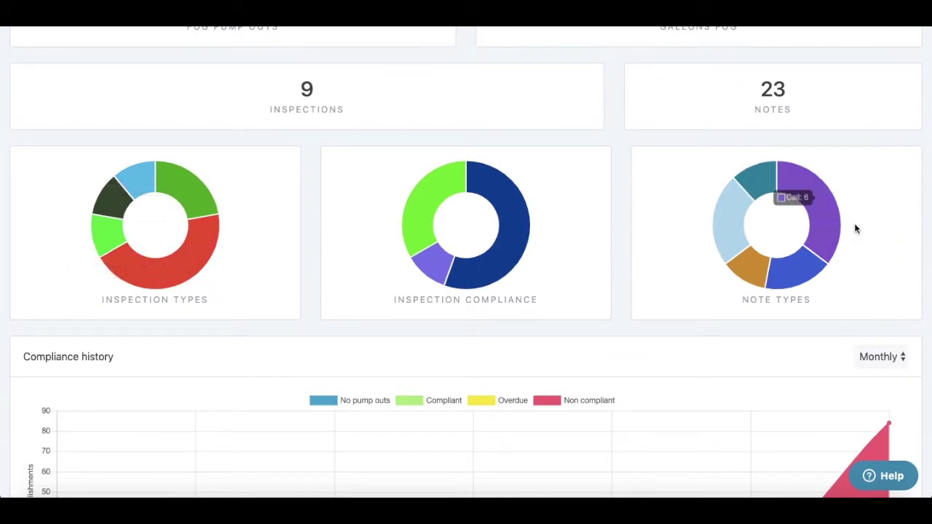
scroll(652, 212, down, 5)
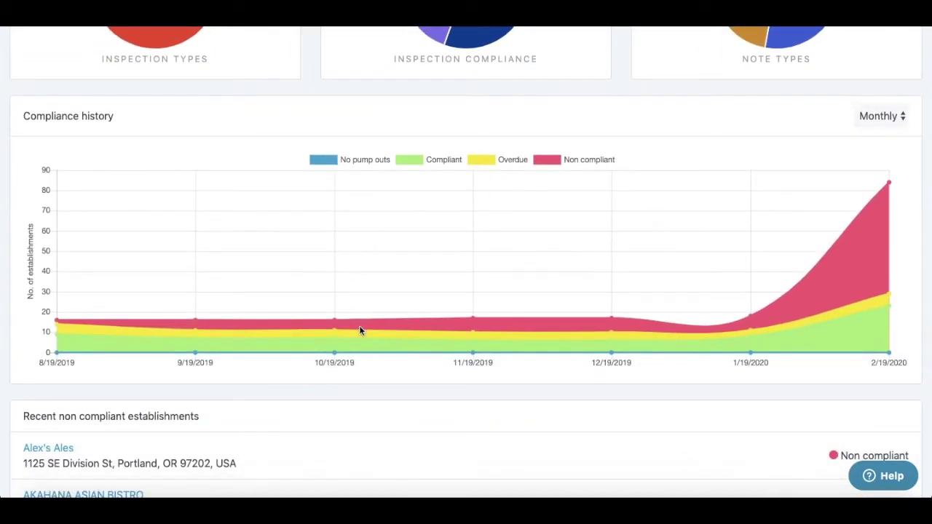
scroll(469, 337, down, 5)
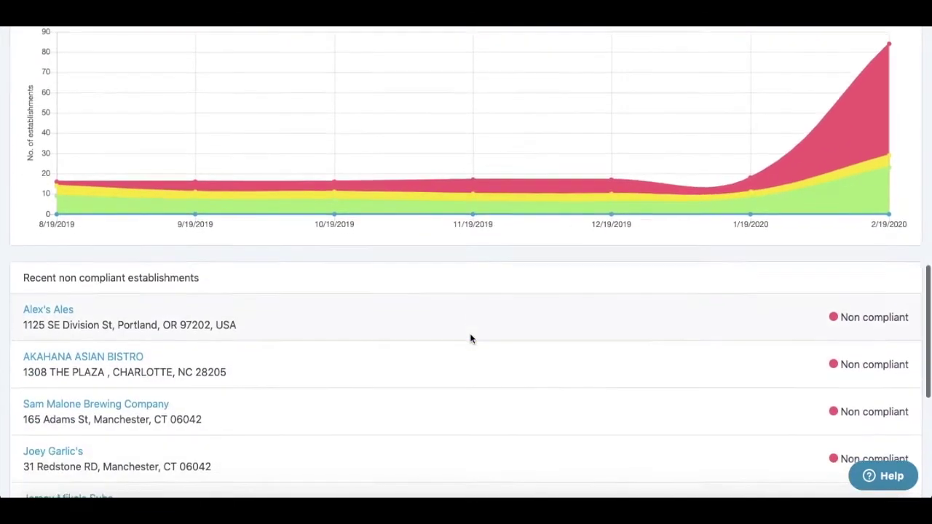
scroll(469, 339, down, 1)
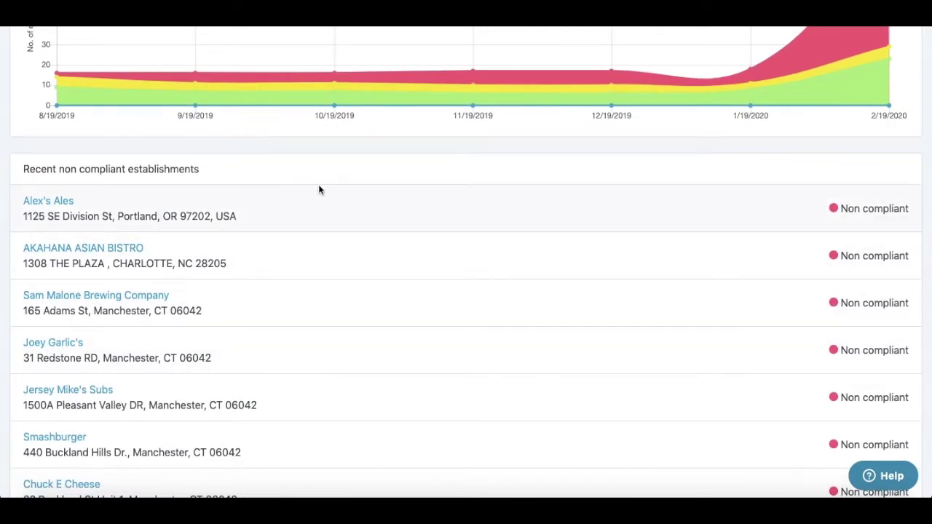
scroll(318, 189, down, 5)
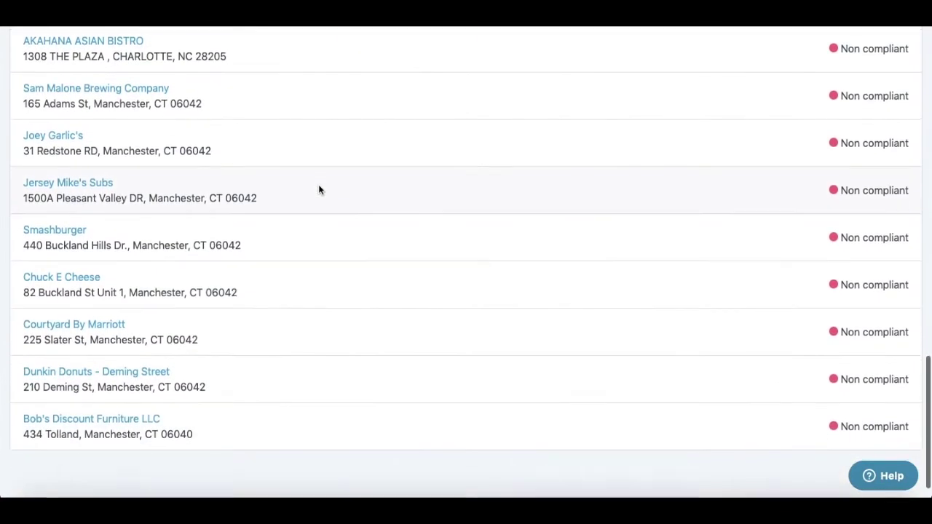
scroll(318, 190, up, 4)
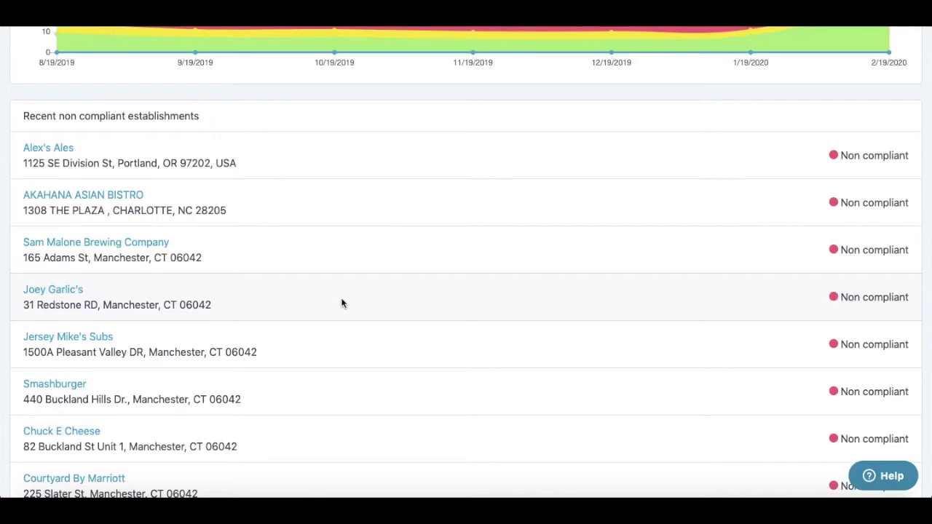
scroll(341, 304, up, 2)
scroll(397, 179, up, 2)
scroll(397, 179, up, 4)
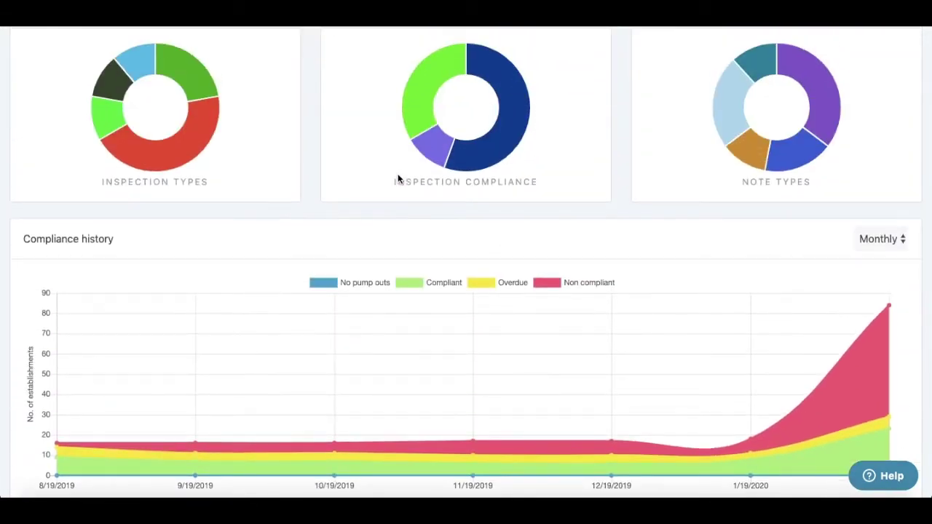
scroll(397, 179, up, 6)
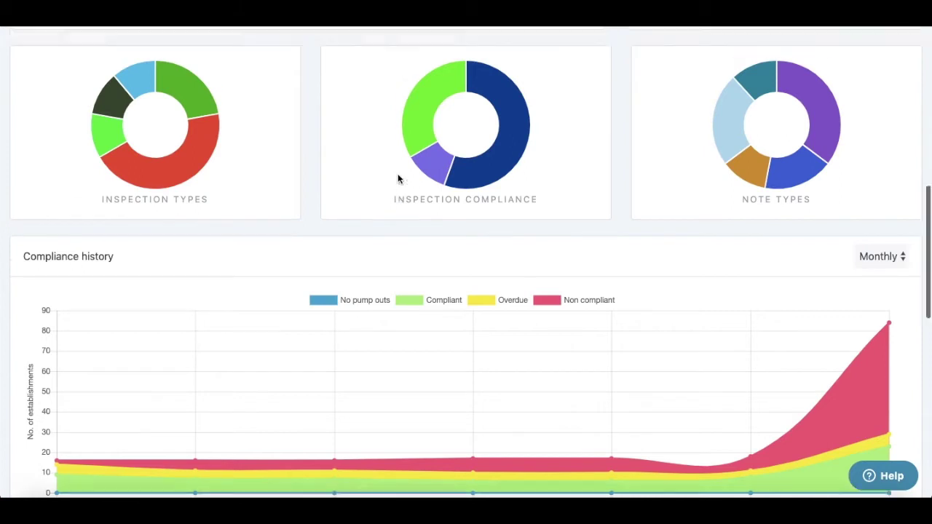
scroll(398, 179, up, 3)
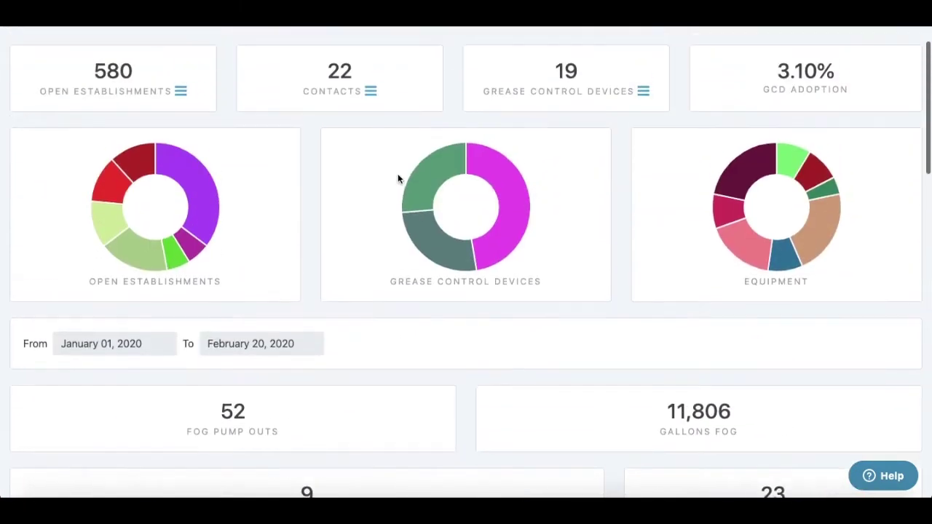
scroll(398, 179, up, 1)
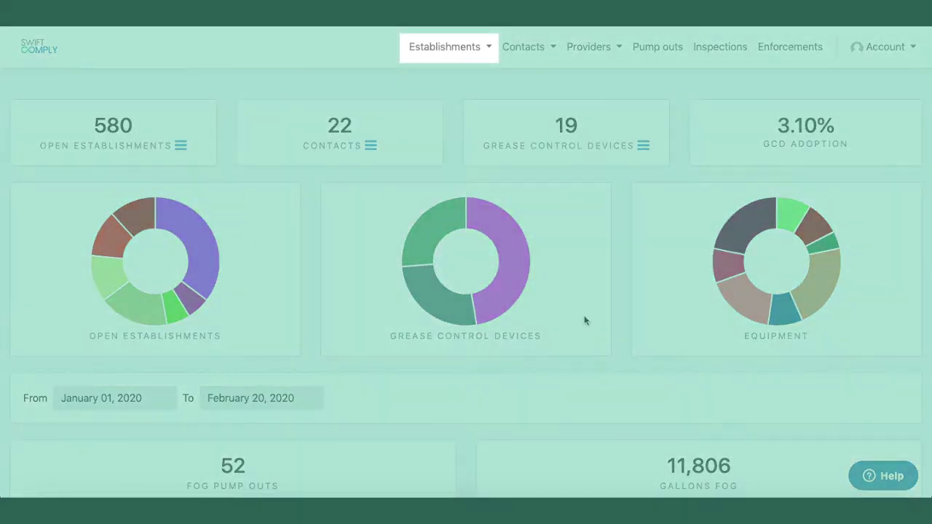
Open the Establishments list and look through its entries.
click(447, 51)
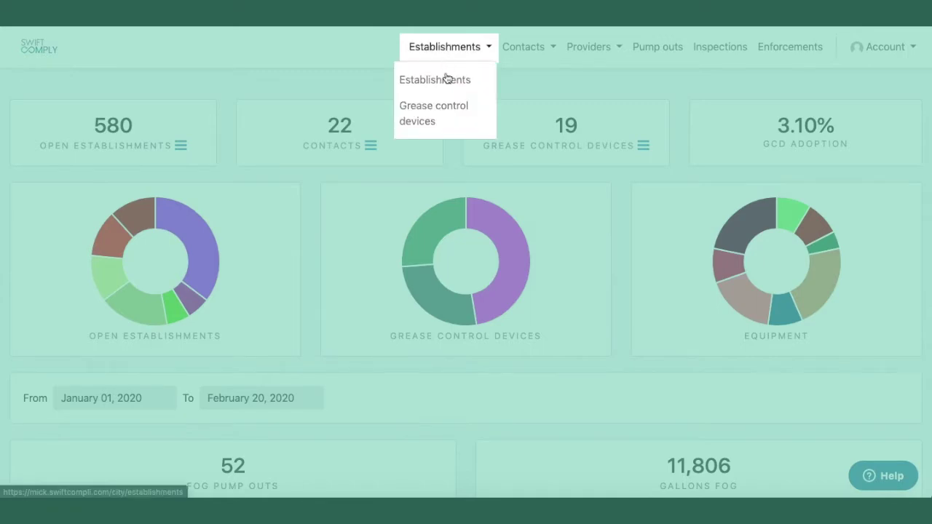
click(447, 77)
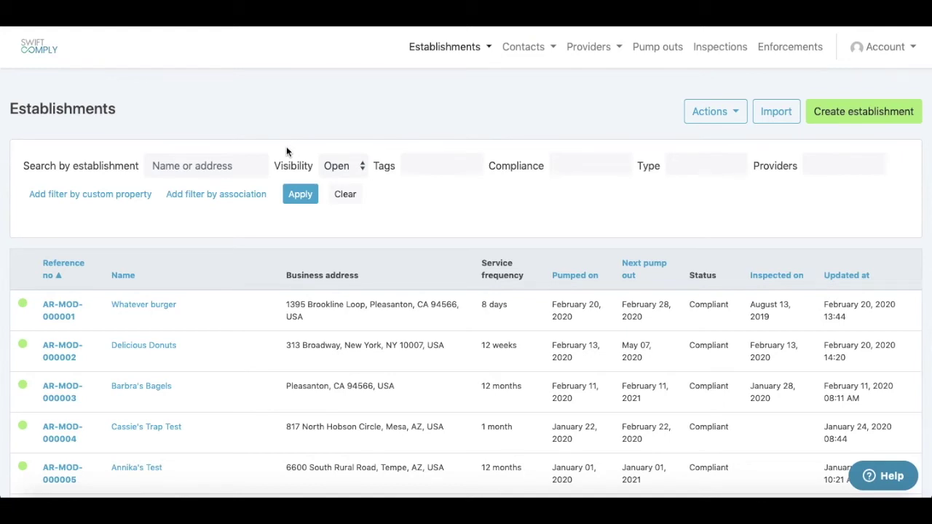
scroll(286, 149, down, 6)
scroll(287, 150, down, 5)
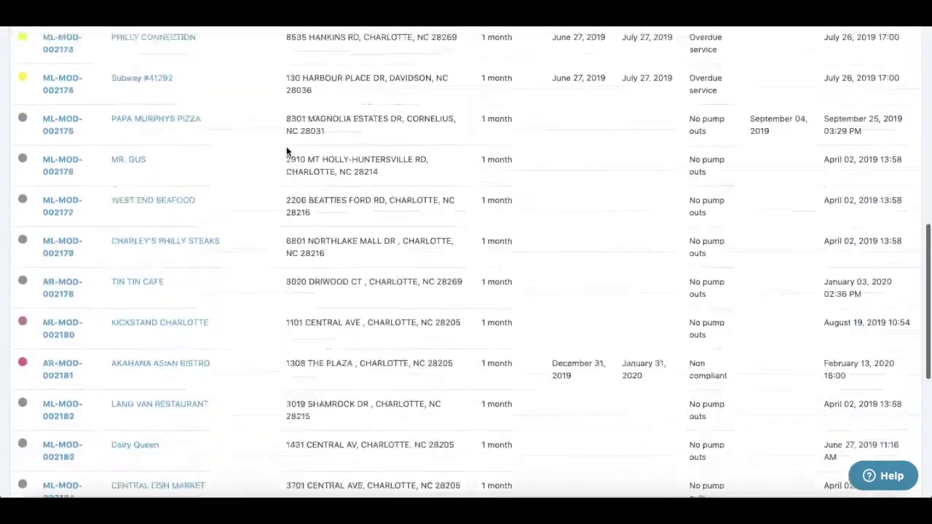
scroll(286, 148, up, 8)
scroll(287, 148, up, 3)
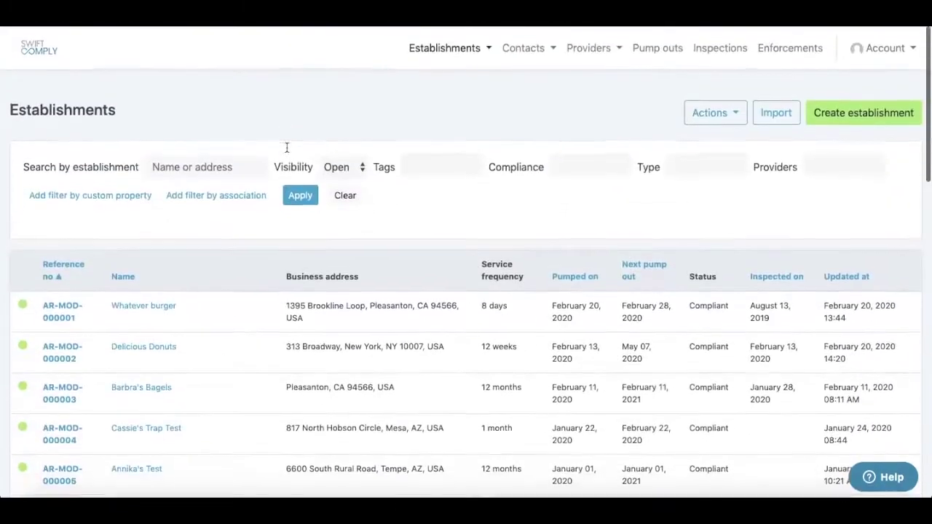
Search the establishments by name for "alex".
click(238, 173)
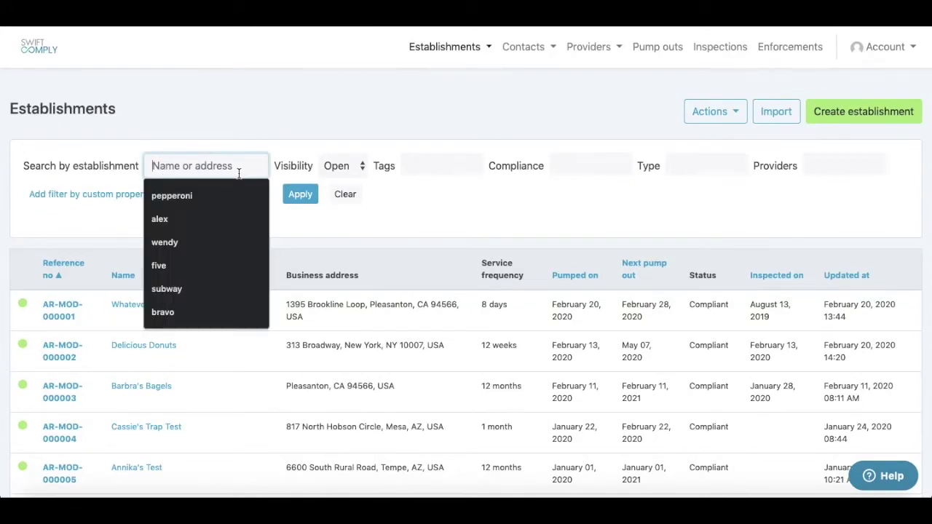
text(alex)
key(Return)
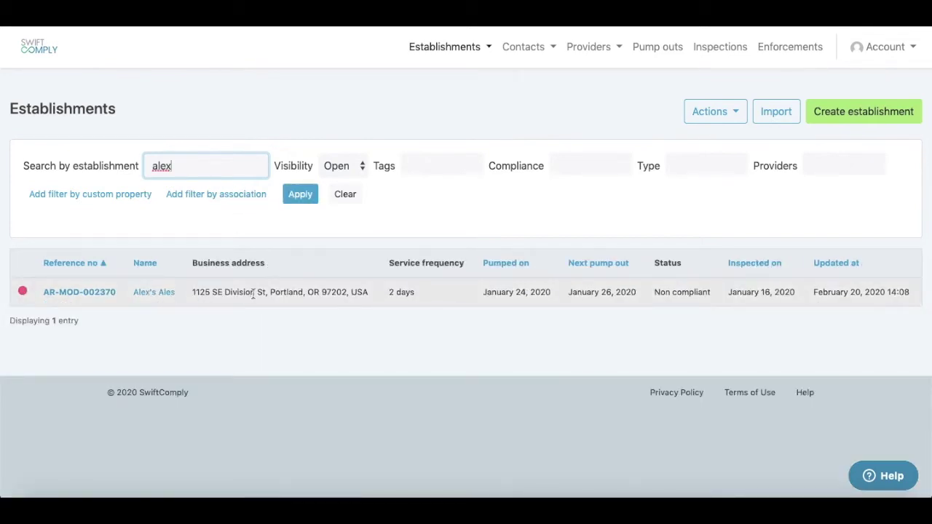
Replace the establishment search term with the street number 500 to search by address.
double_click(228, 165)
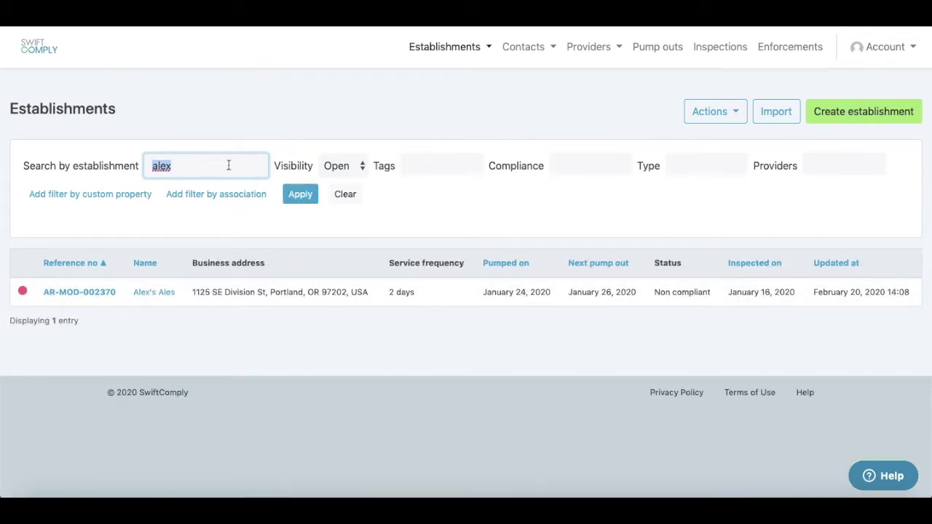
text(500)
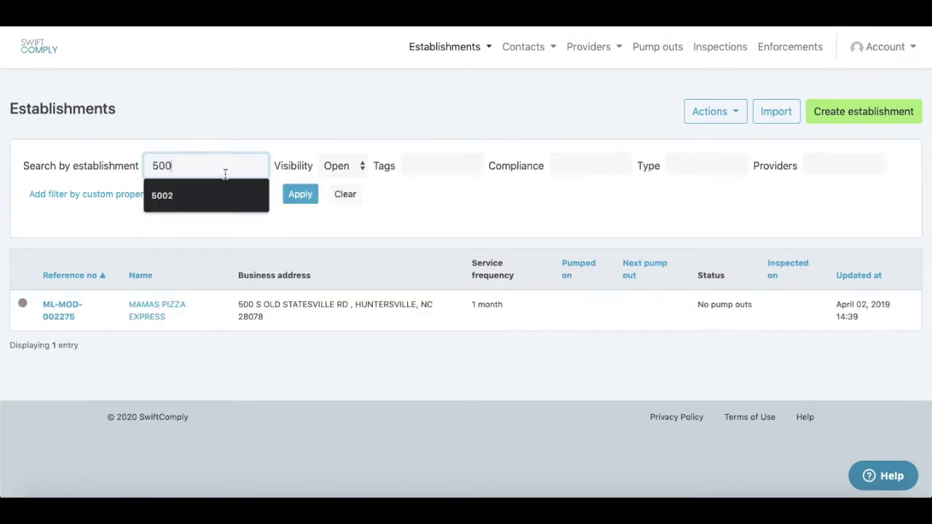
click(213, 226)
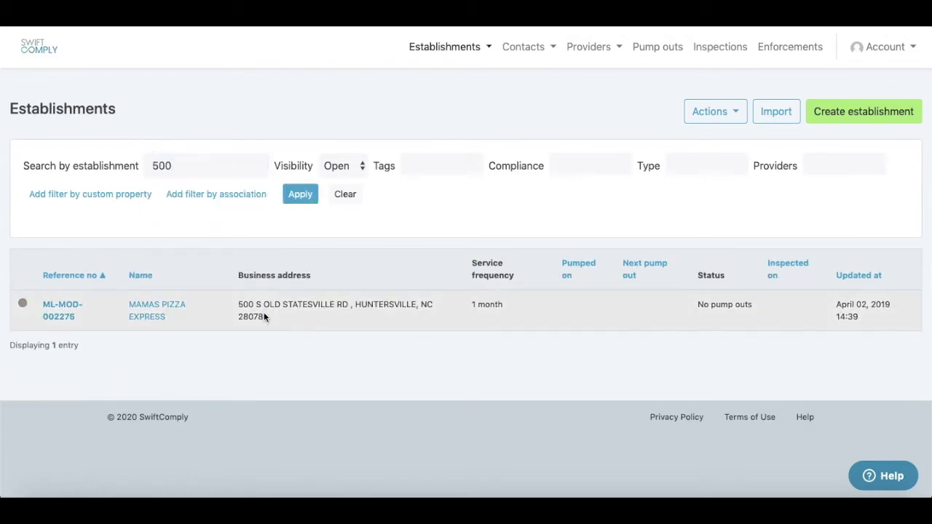
Clear the establishment search term and check the Visibility filter's options, keeping Open selected.
double_click(227, 167)
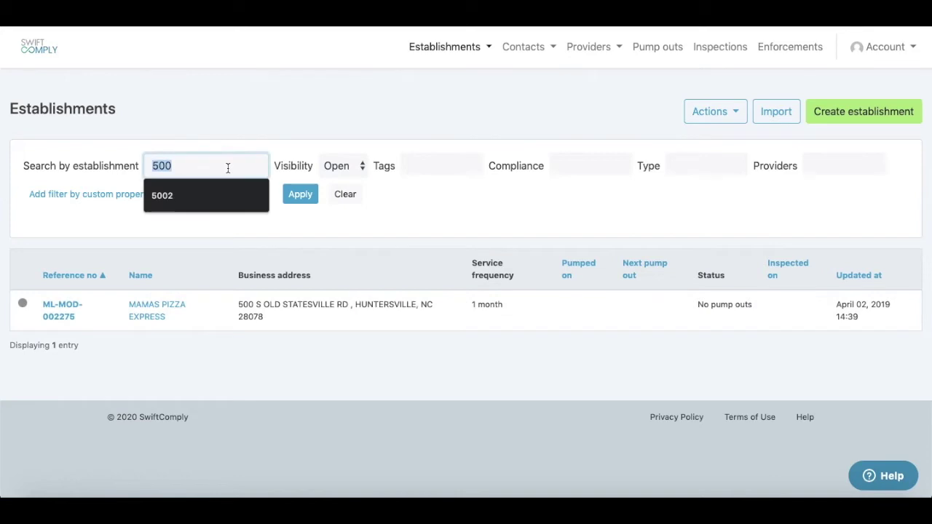
key(BackSpace)
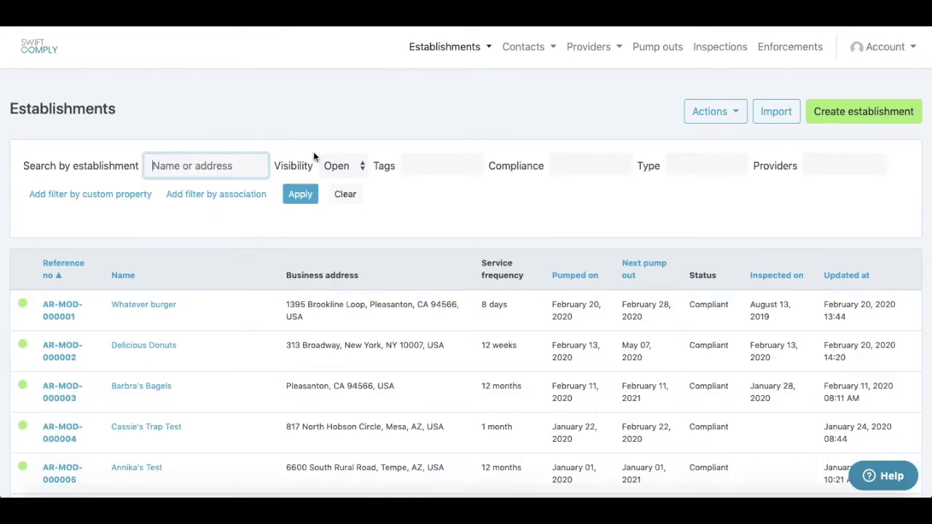
click(347, 168)
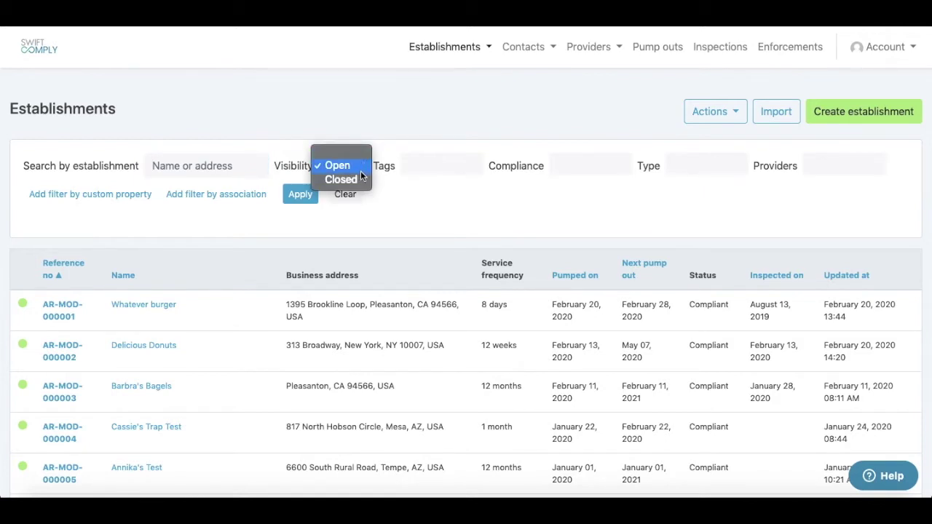
click(393, 206)
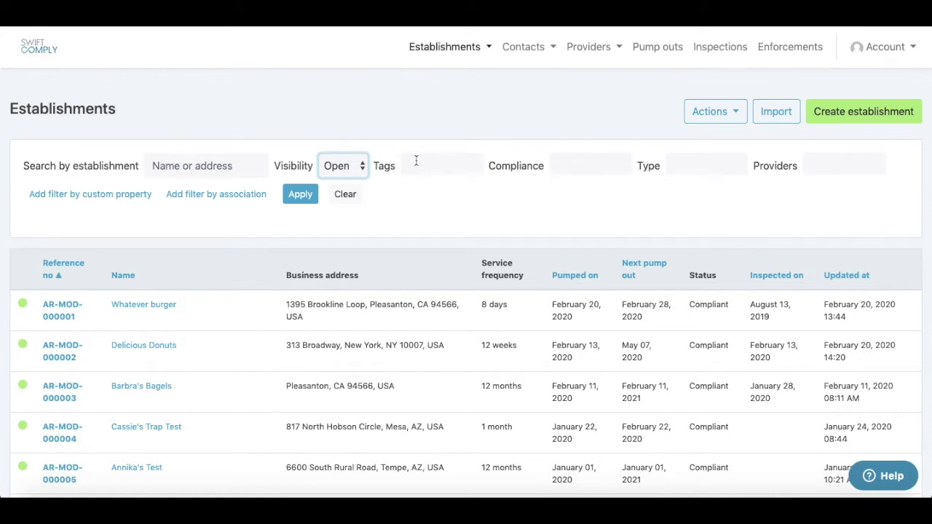
Filter the establishments by Non compliant compliance status and look through the filtered list.
click(592, 164)
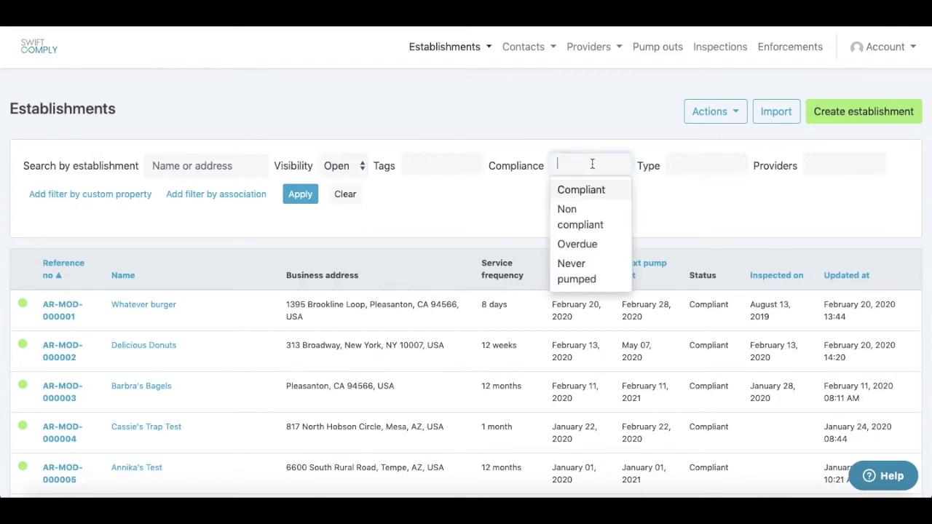
click(586, 211)
click(430, 198)
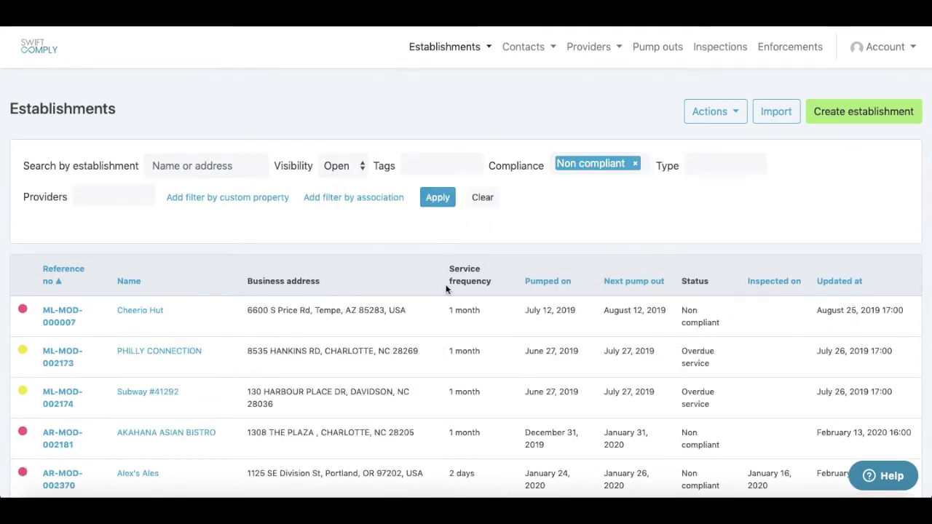
scroll(429, 343, down, 4)
scroll(429, 342, down, 8)
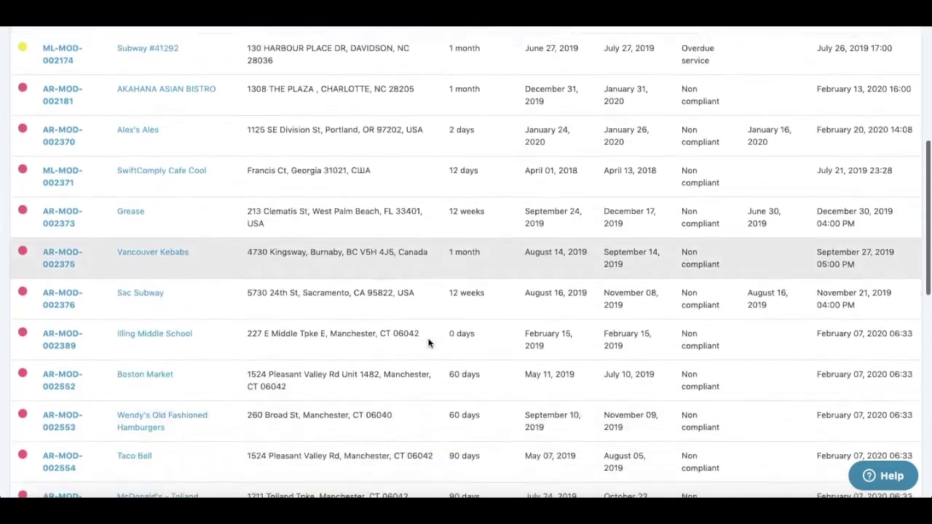
scroll(428, 342, up, 12)
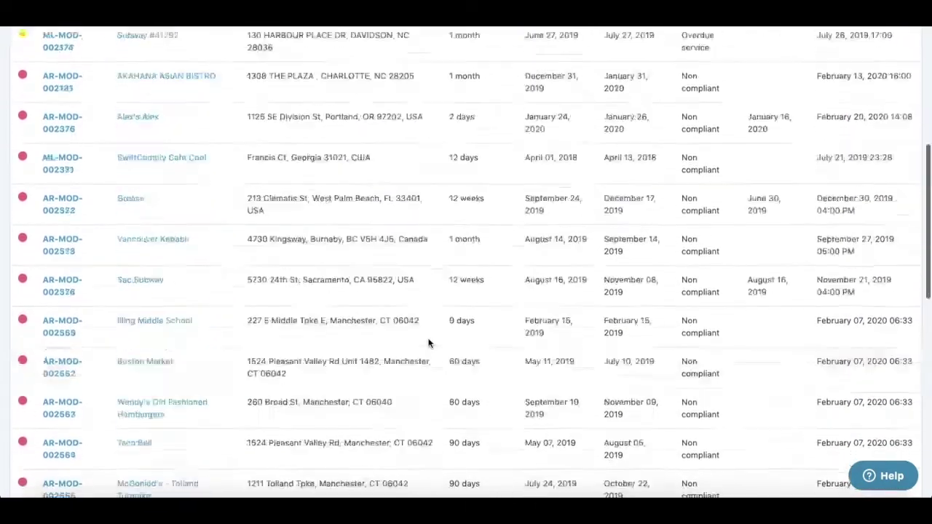
Add Overdue to the Compliance filter alongside Non compliant, apply it and look through the filtered establishments.
click(646, 163)
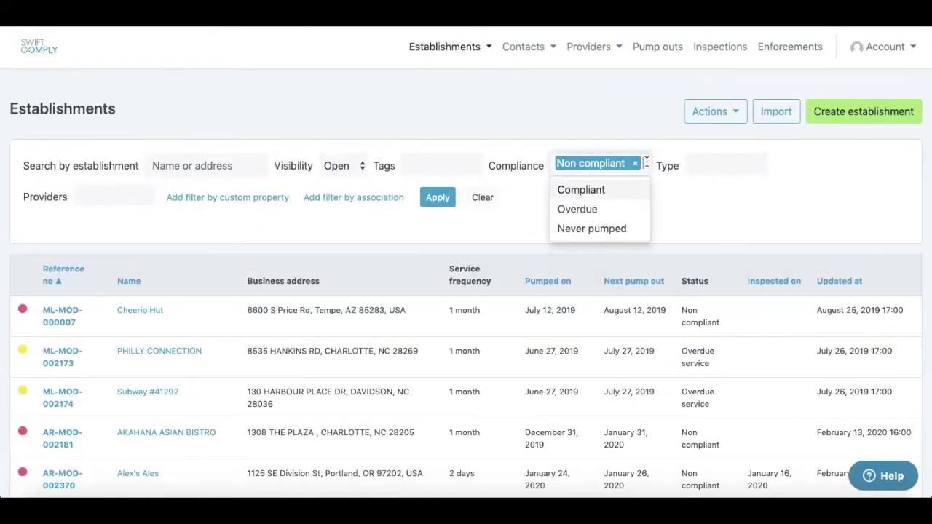
click(621, 209)
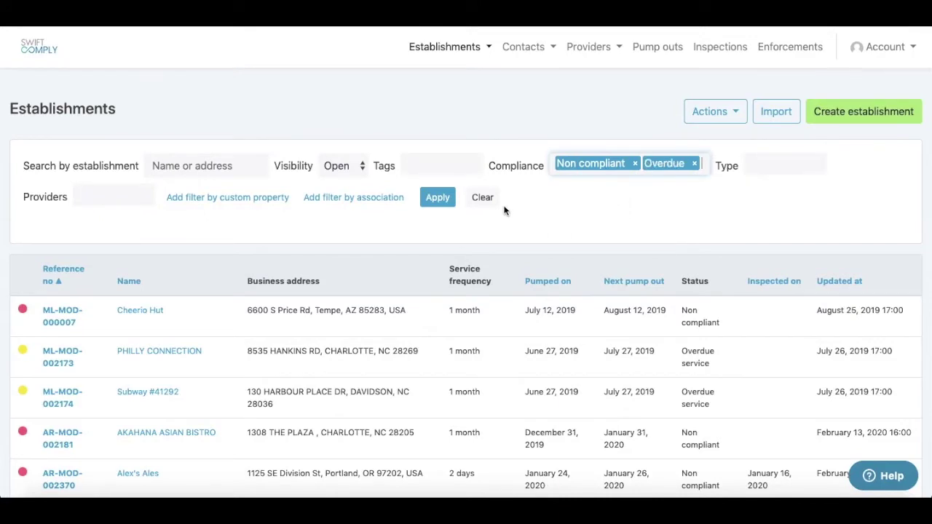
click(445, 202)
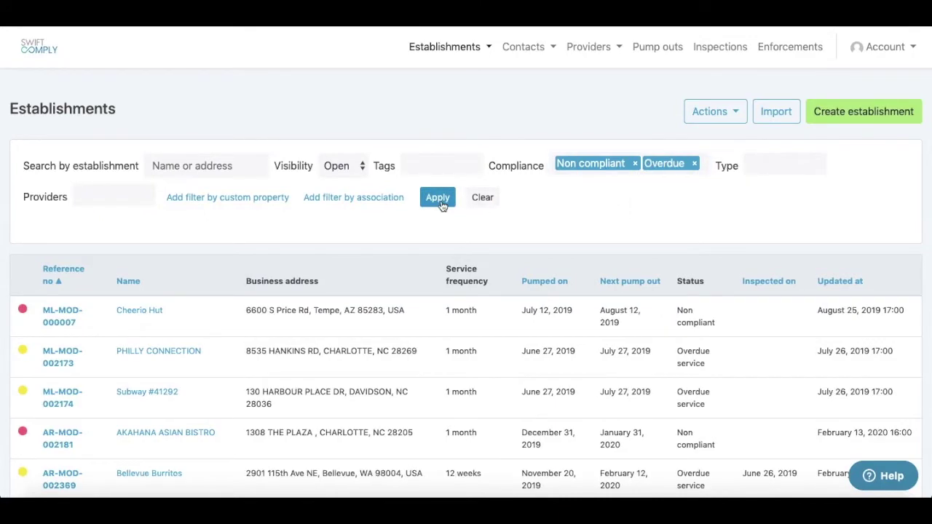
scroll(396, 329, down, 3)
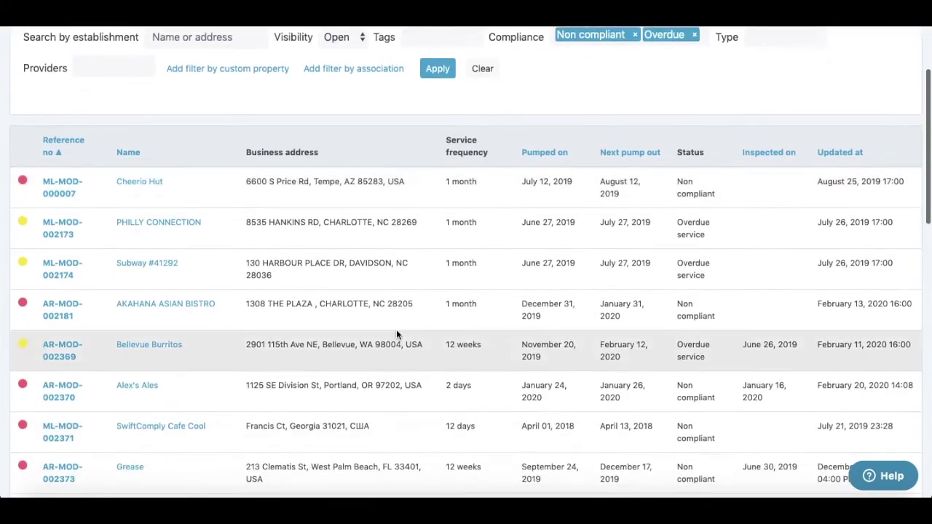
scroll(362, 215, down, 5)
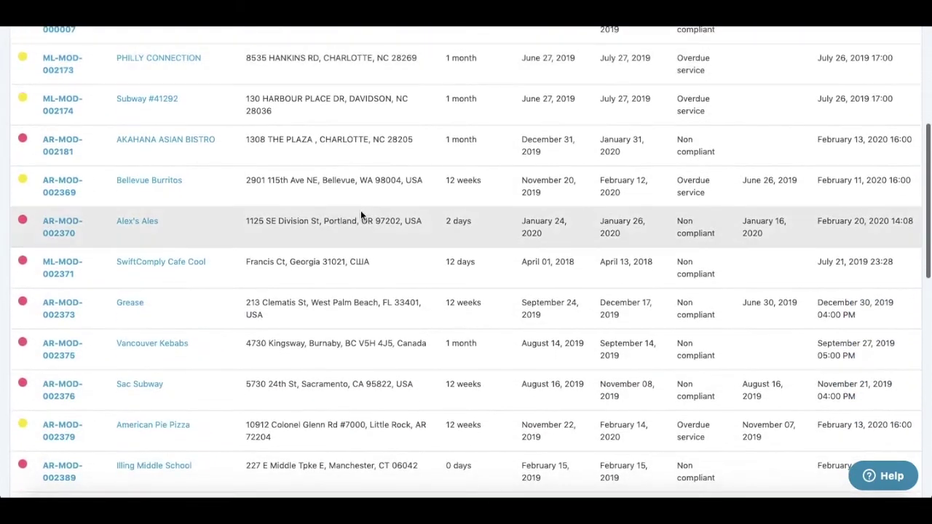
scroll(360, 210, down, 12)
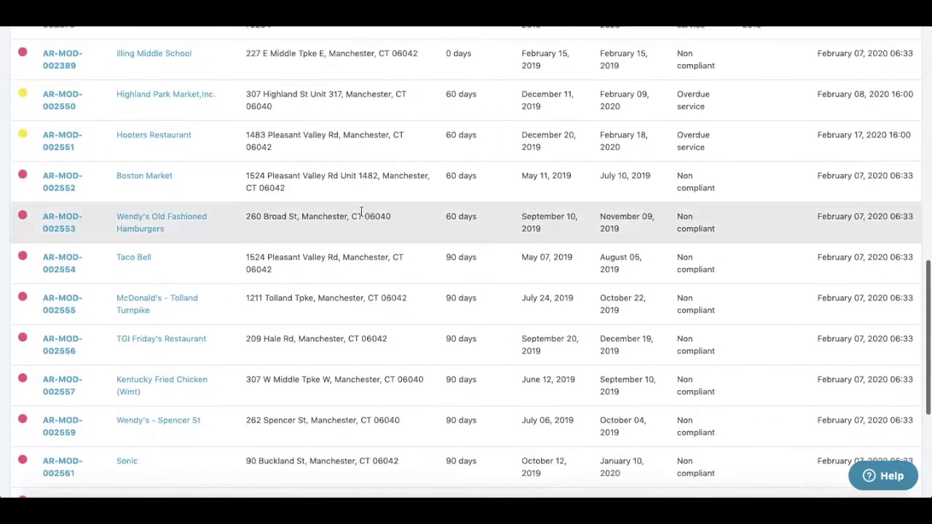
scroll(360, 211, up, 20)
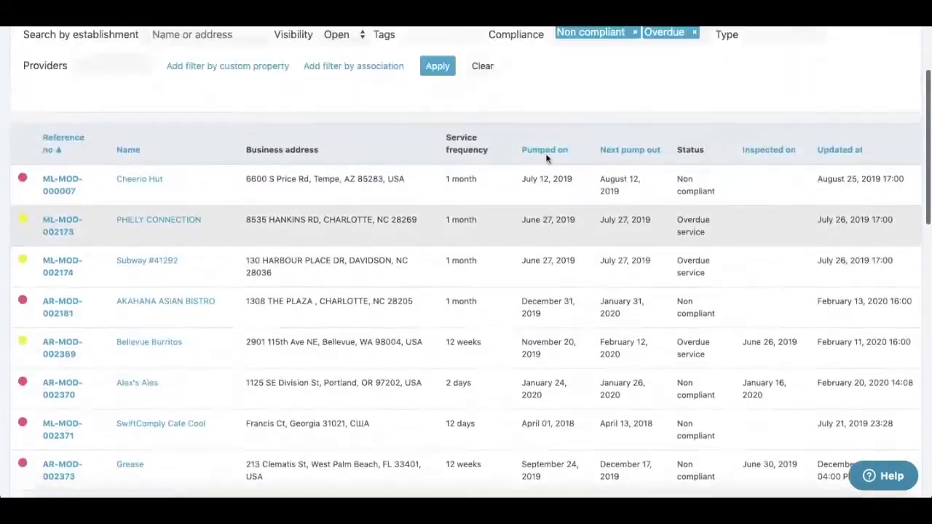
Remove Non compliant from the Compliance filter and apply it so only Overdue establishments are listed.
scroll(545, 152, up, 2)
click(633, 124)
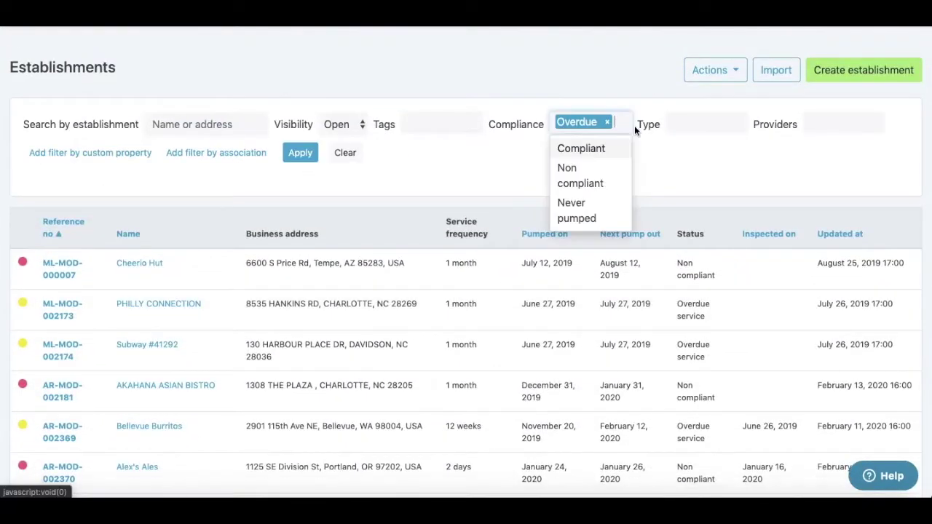
click(300, 158)
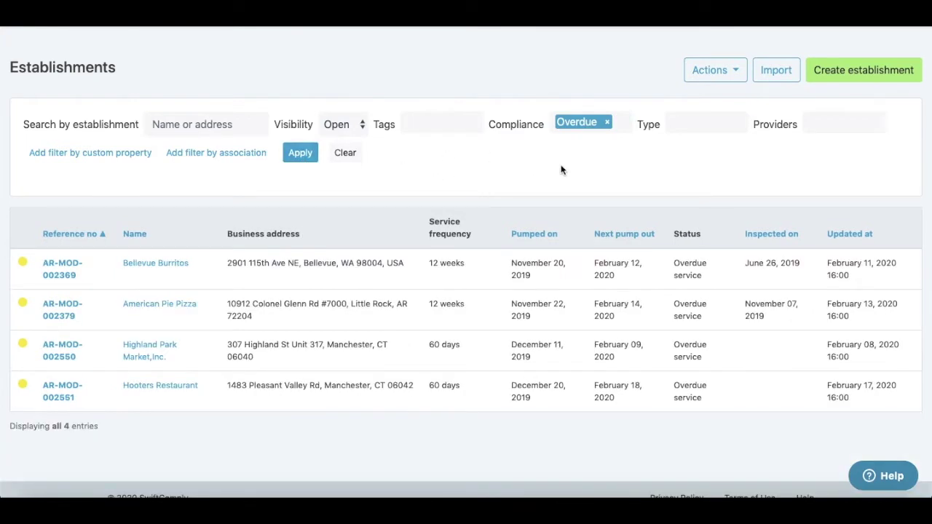
scroll(560, 170, down, 1)
scroll(560, 169, up, 3)
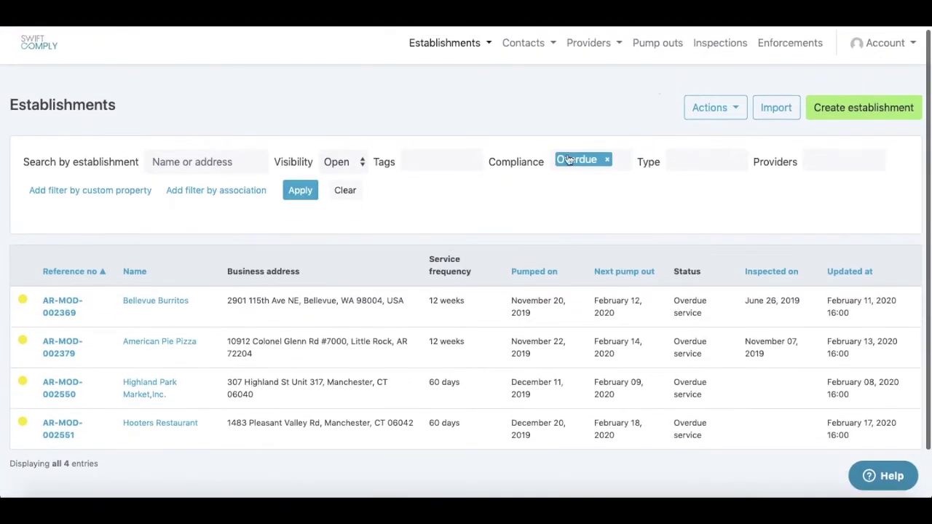
Open the export options for the filtered establishments and review the fields available for export.
click(706, 116)
click(714, 137)
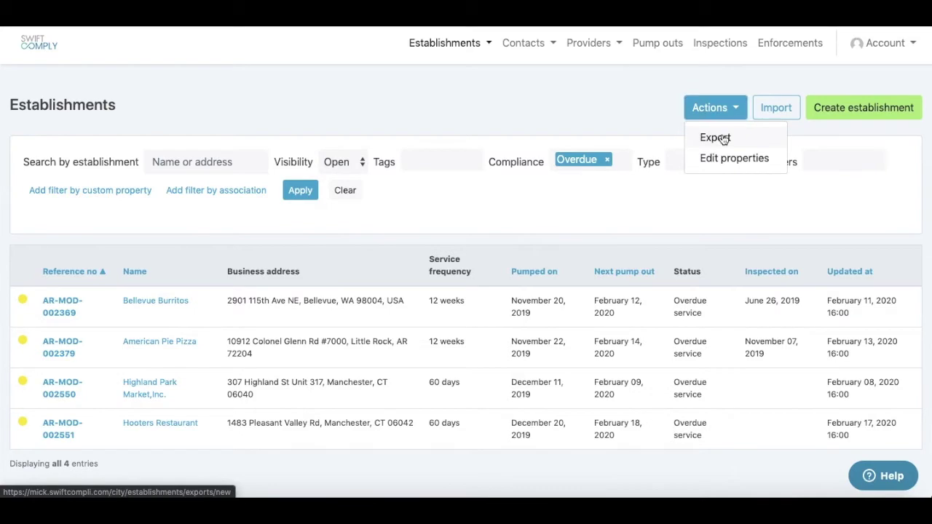
scroll(387, 169, down, 3)
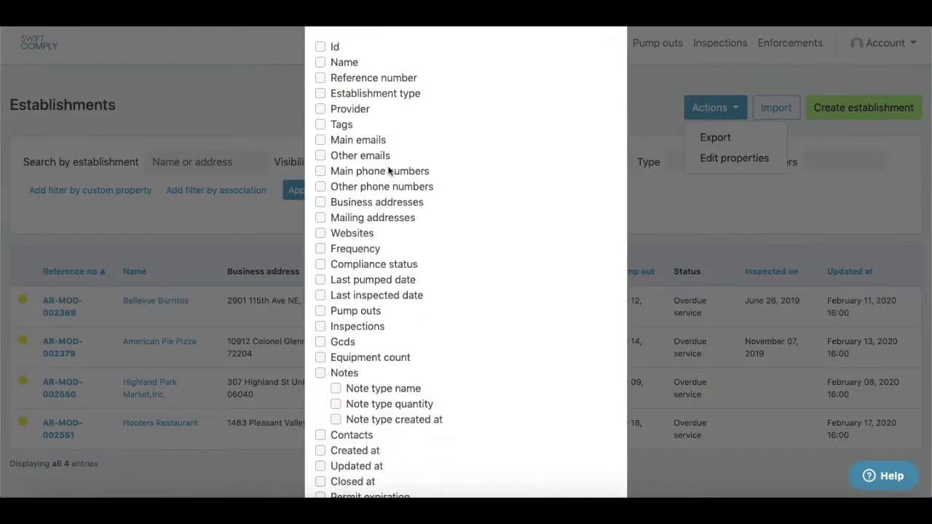
scroll(388, 171, down, 2)
scroll(397, 172, up, 4)
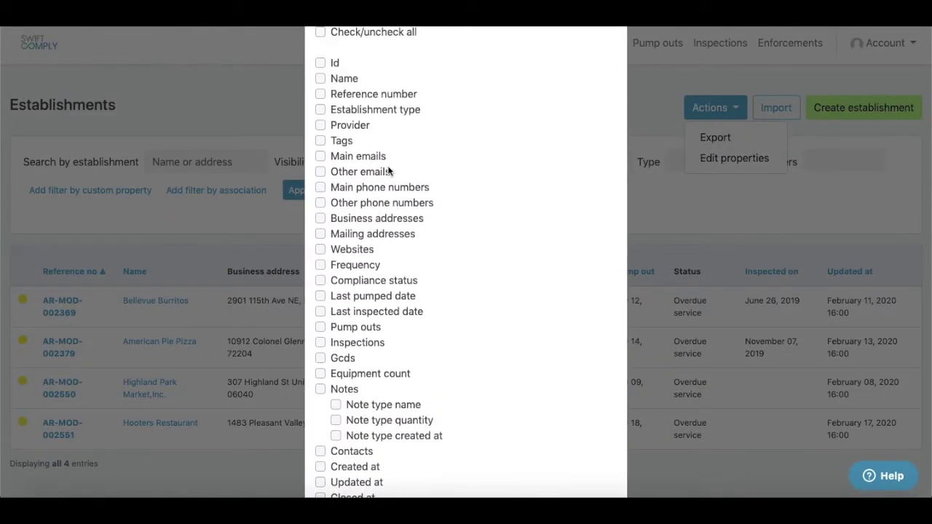
scroll(327, 97, up, 2)
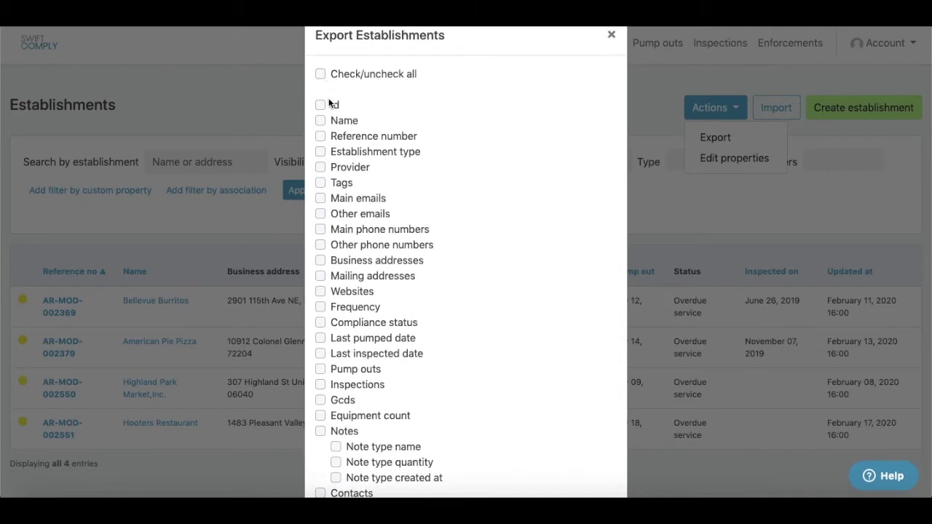
Export the overdue establishments with Name, Main emails, Other phone numbers and Business addresses, and dismiss the browser's download bar.
click(321, 121)
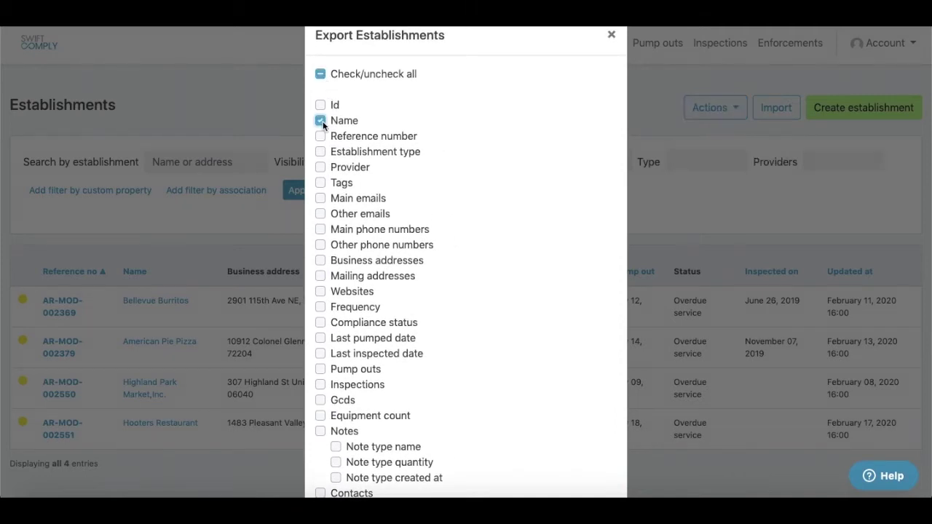
click(321, 198)
click(321, 245)
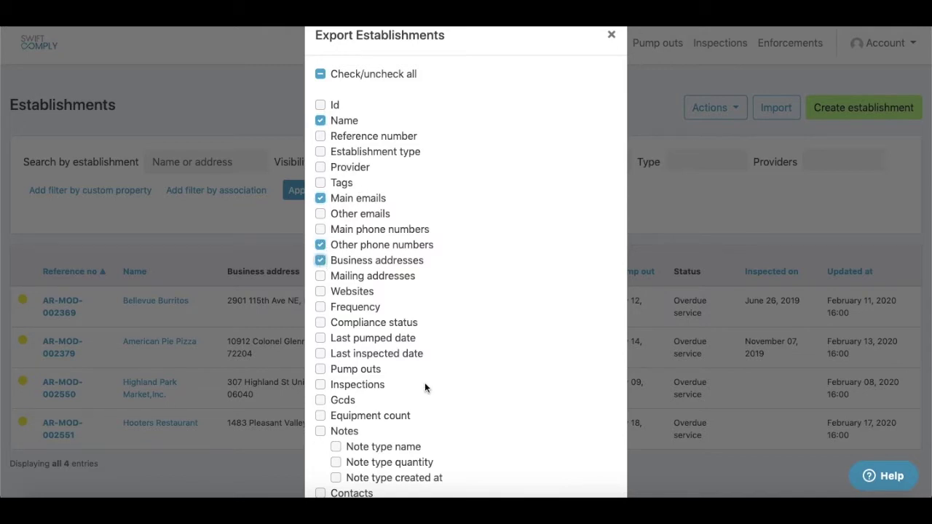
scroll(424, 387, down, 5)
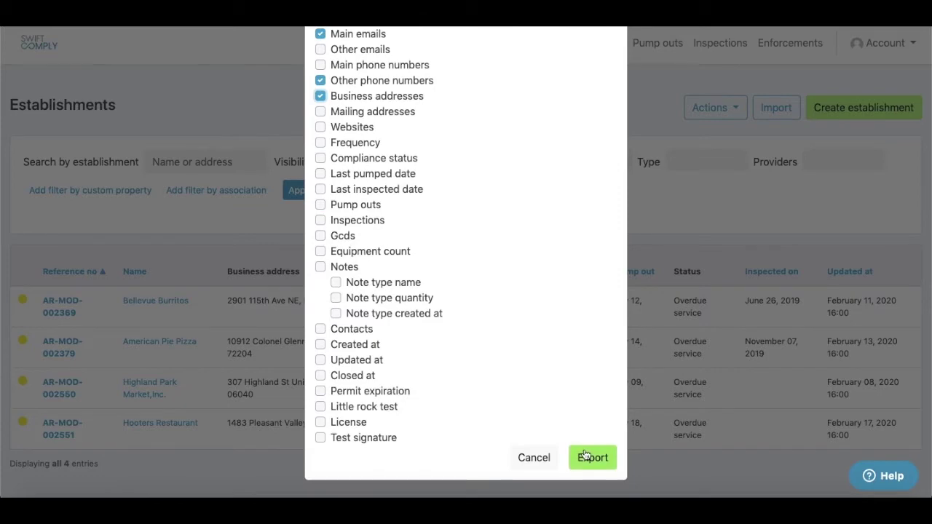
click(583, 456)
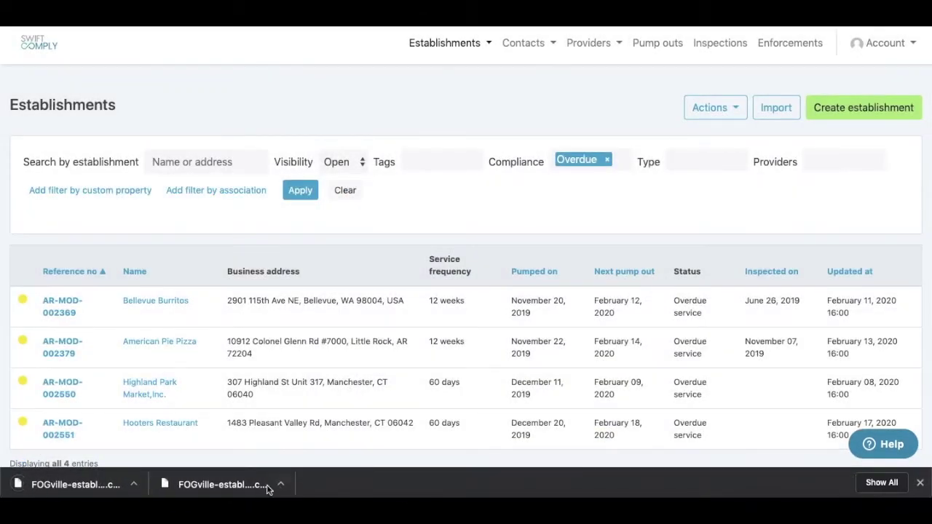
click(919, 485)
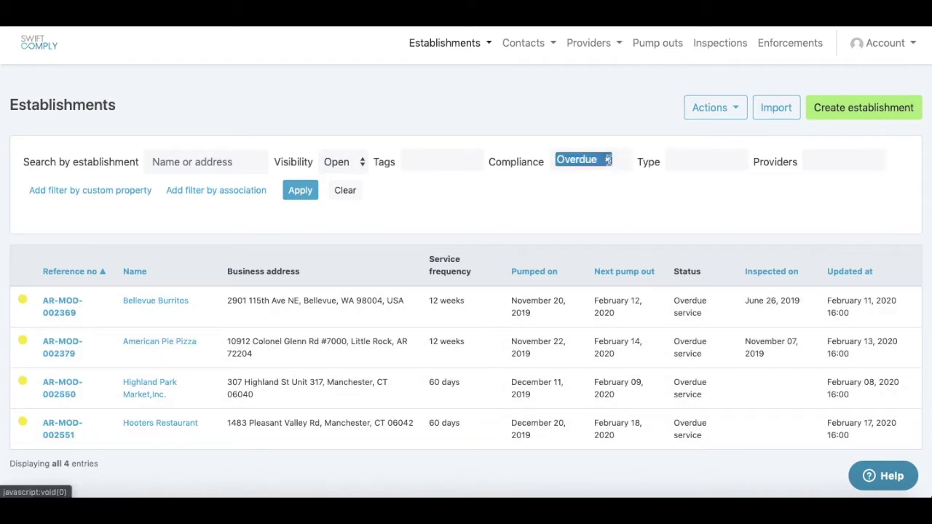
Remove Overdue from the Compliance filter and apply the change to list all open establishments again.
click(608, 160)
click(501, 177)
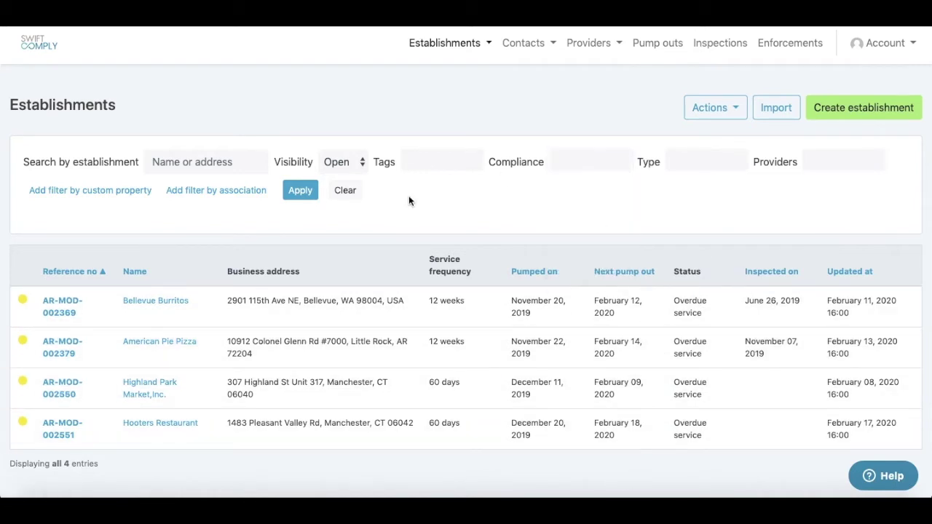
click(300, 190)
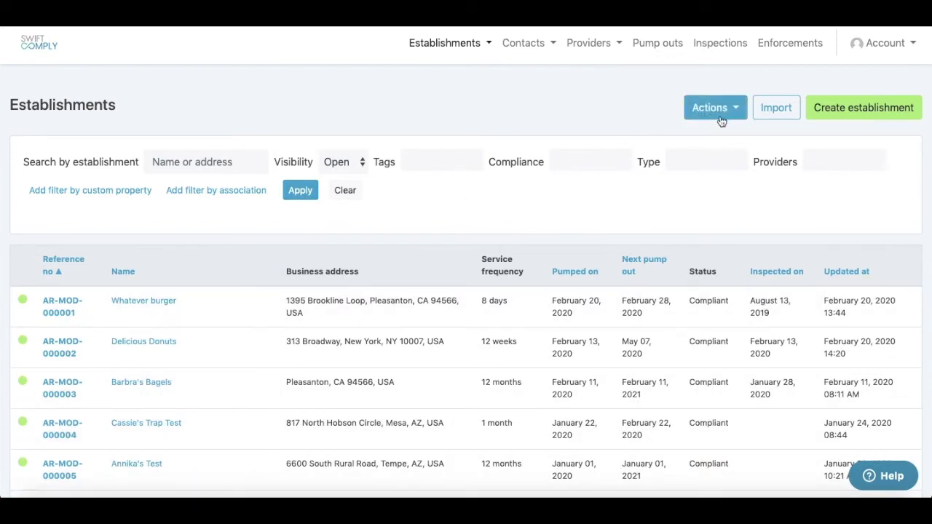
click(721, 122)
click(641, 126)
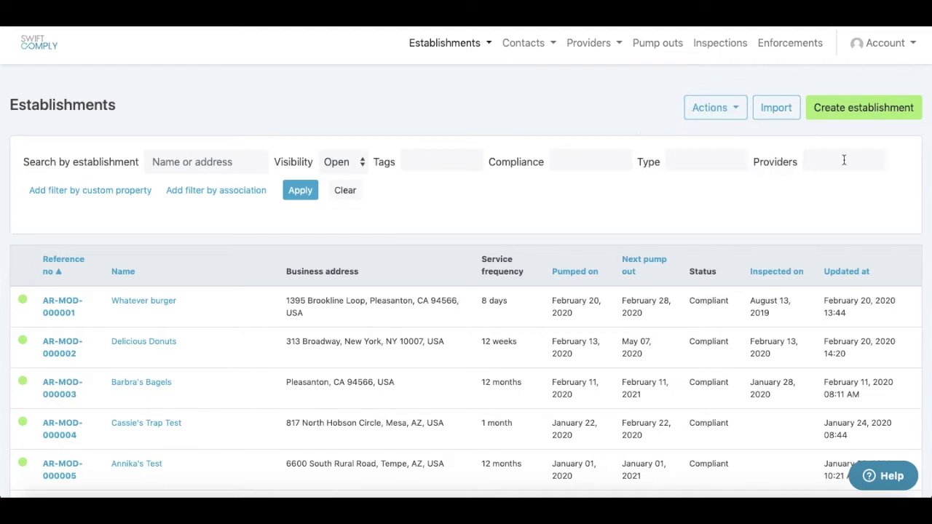
Open the form for creating an establishment, review its fields down to the email addresses, and cancel it.
click(839, 107)
scroll(484, 134, down, 10)
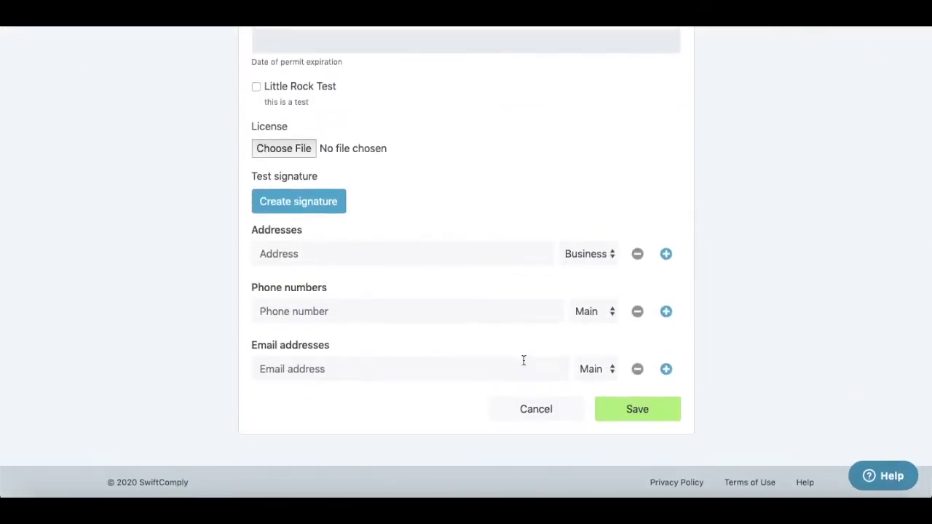
click(546, 412)
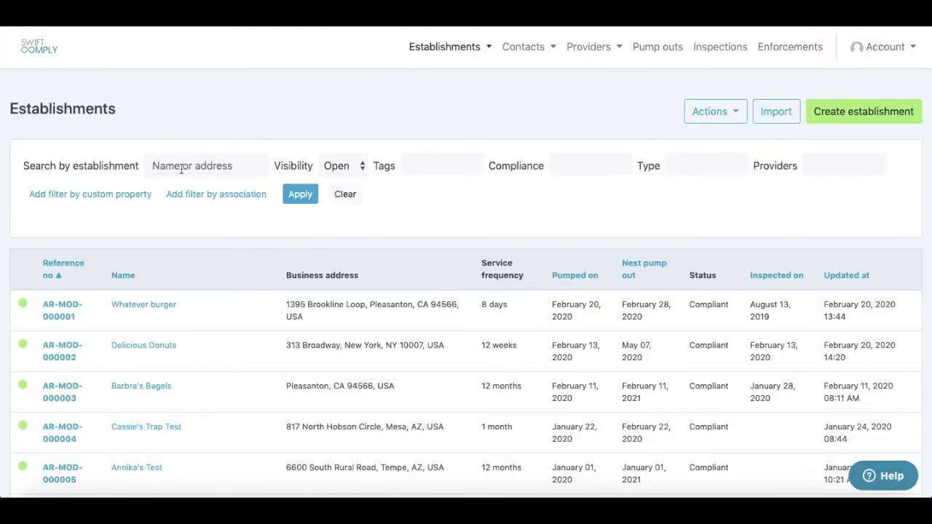
Open the Delicious Donuts establishment and review its service, address, contact and activity details.
scroll(255, 255, down, 1)
scroll(255, 259, down, 3)
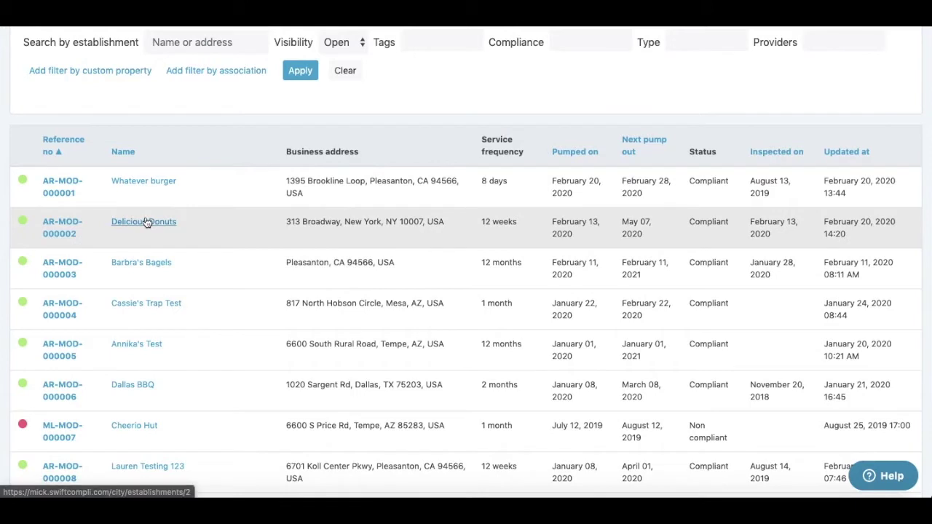
click(147, 223)
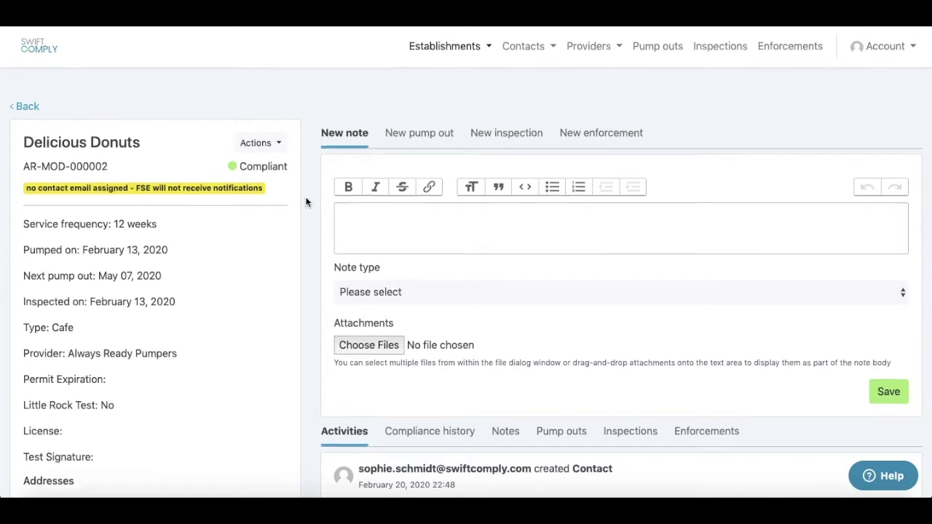
scroll(305, 202, down, 2)
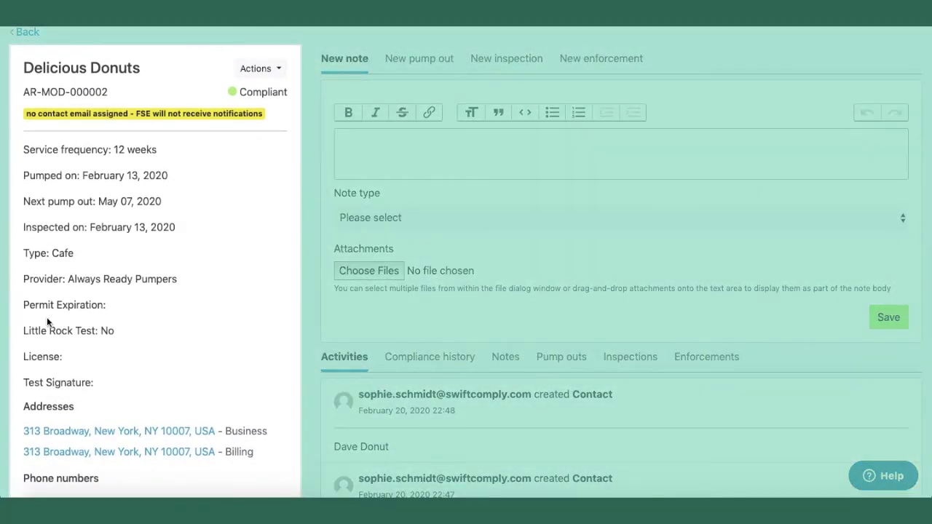
scroll(260, 101, down, 2)
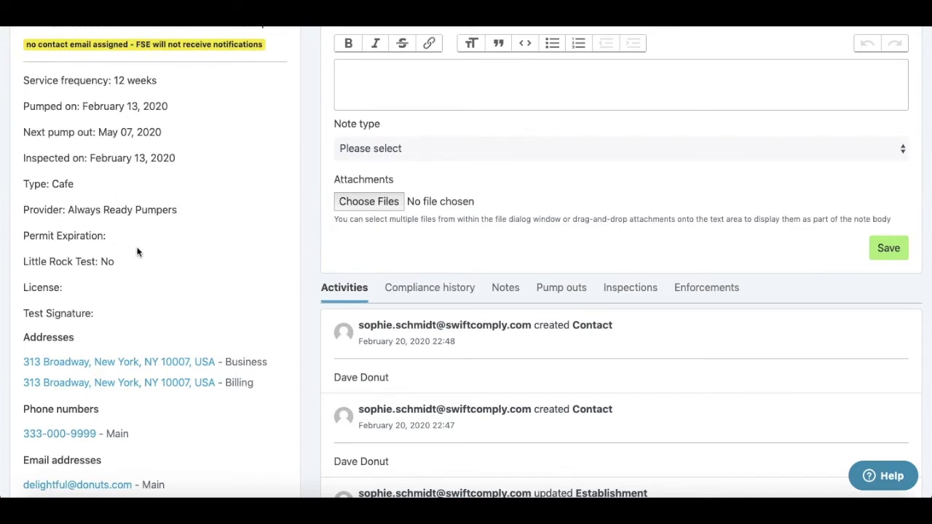
scroll(137, 252, down, 3)
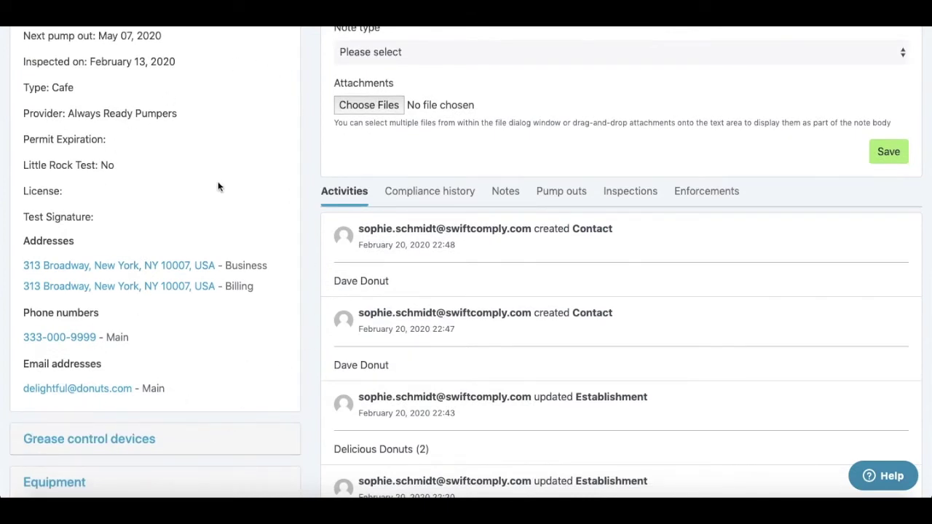
scroll(214, 186, up, 5)
scroll(214, 185, up, 1)
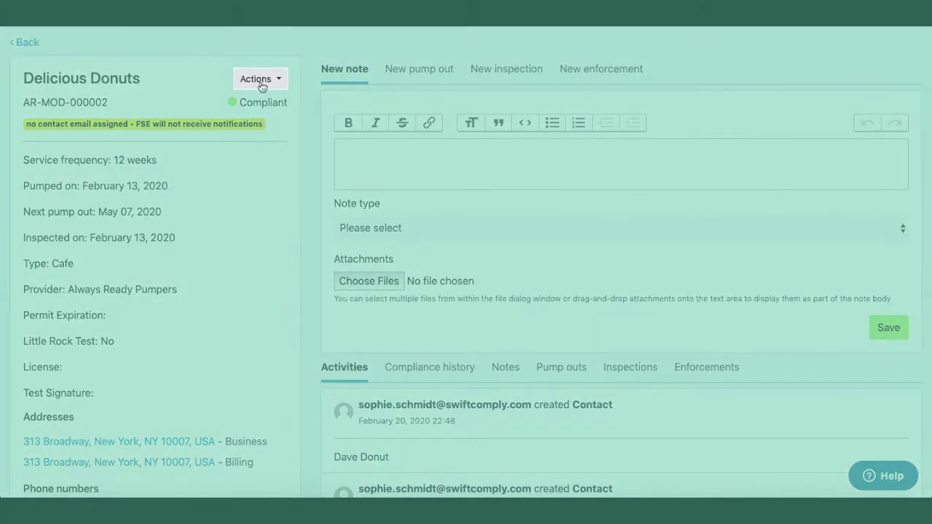
Open the Delicious Donuts establishment for editing and review its name, logo, service frequency, type and provider fields.
click(261, 80)
click(263, 103)
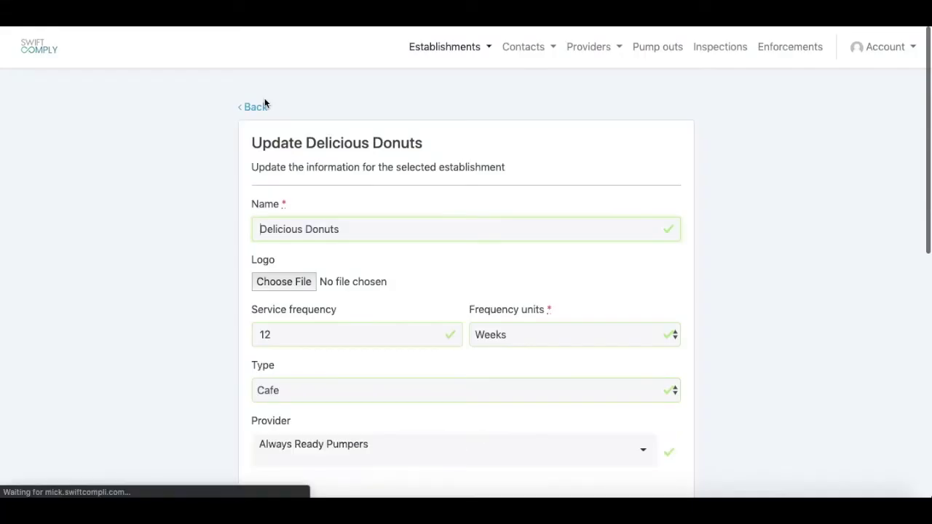
scroll(228, 200, down, 1)
right_click(228, 200)
click(226, 200)
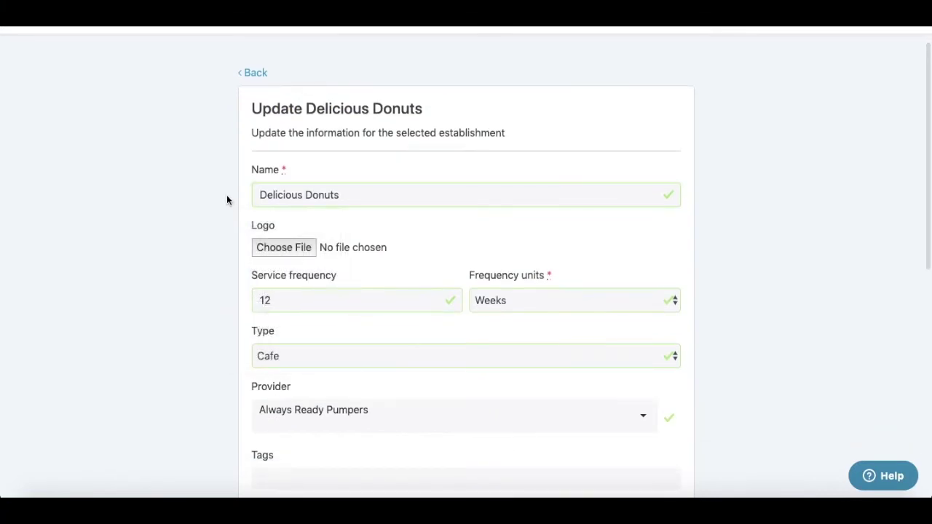
scroll(225, 188, down, 1)
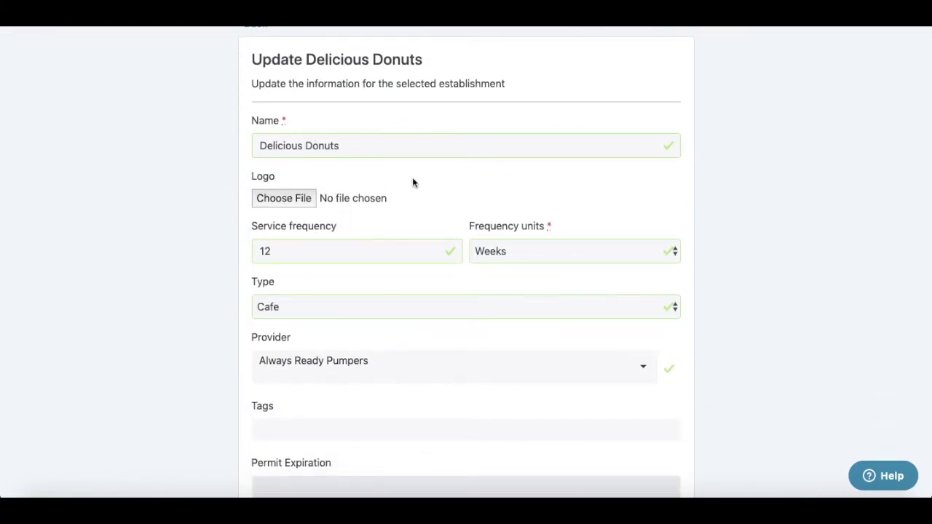
scroll(442, 206, down, 2)
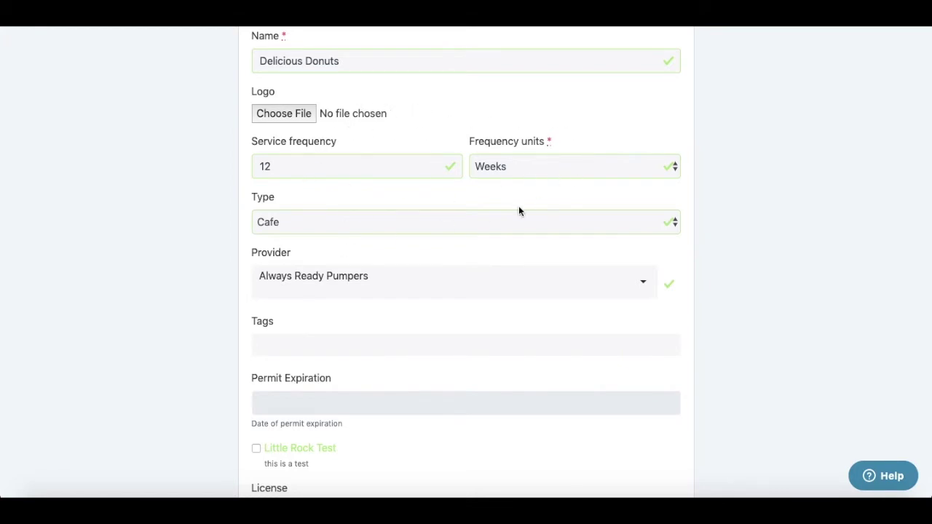
scroll(518, 209, down, 2)
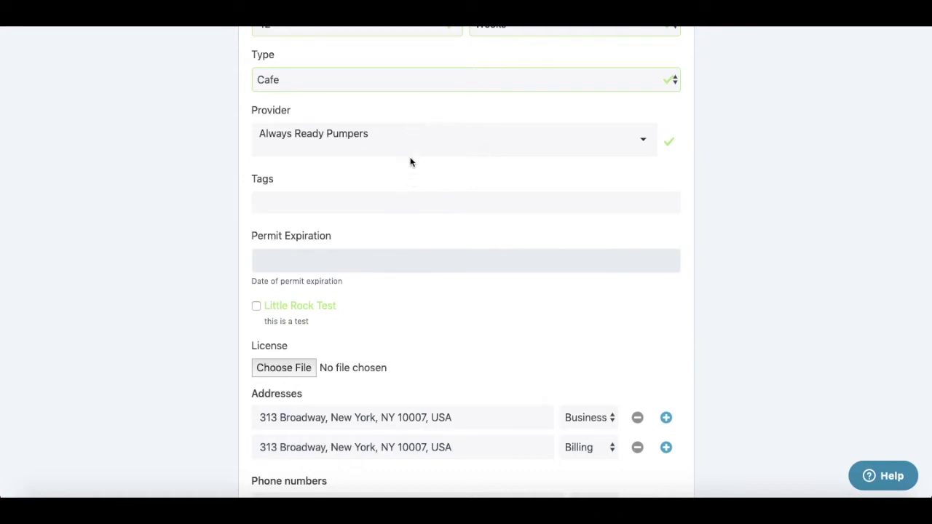
Change the establishment's provider to Self Cleaner, and switch it back to Always Ready Pumpers.
click(408, 138)
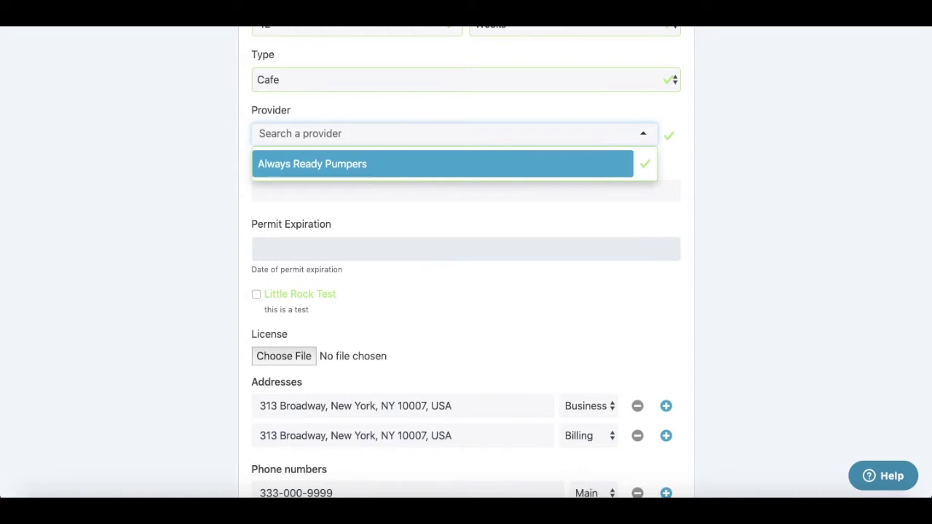
click(393, 106)
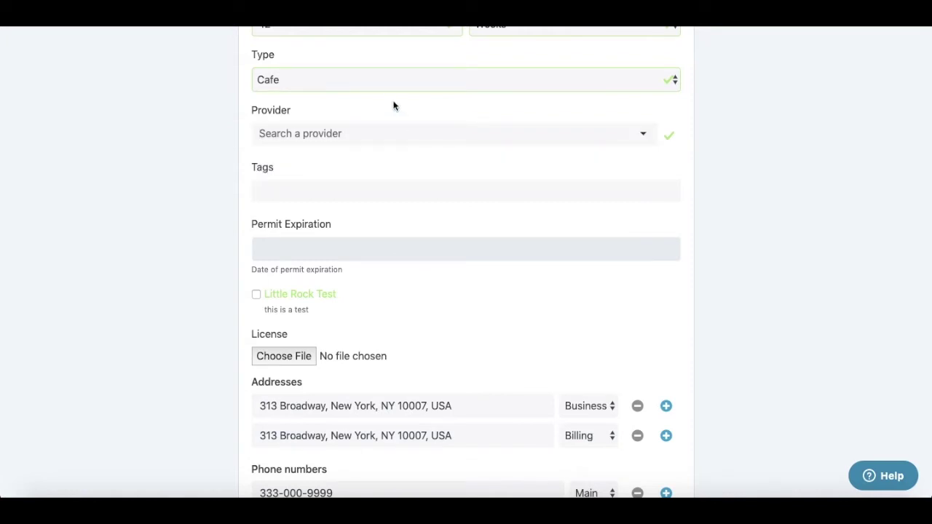
click(368, 132)
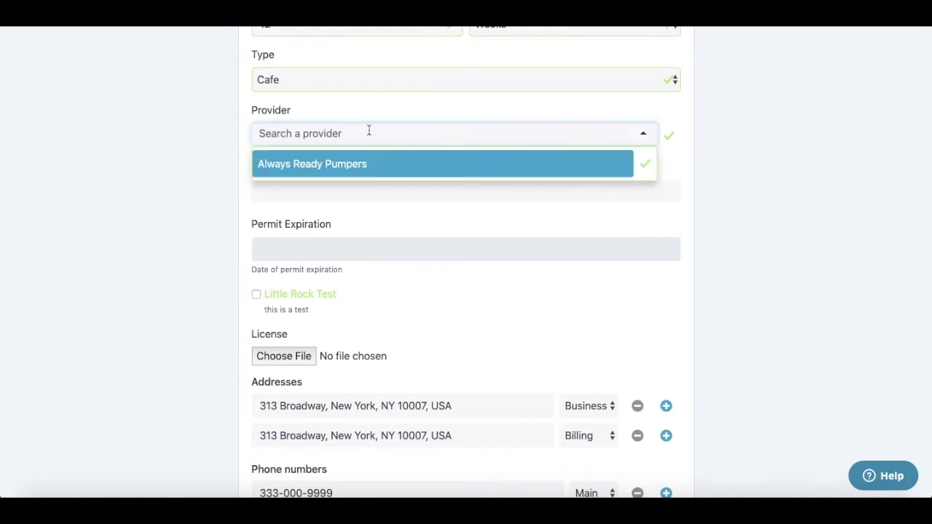
text(sel)
click(358, 160)
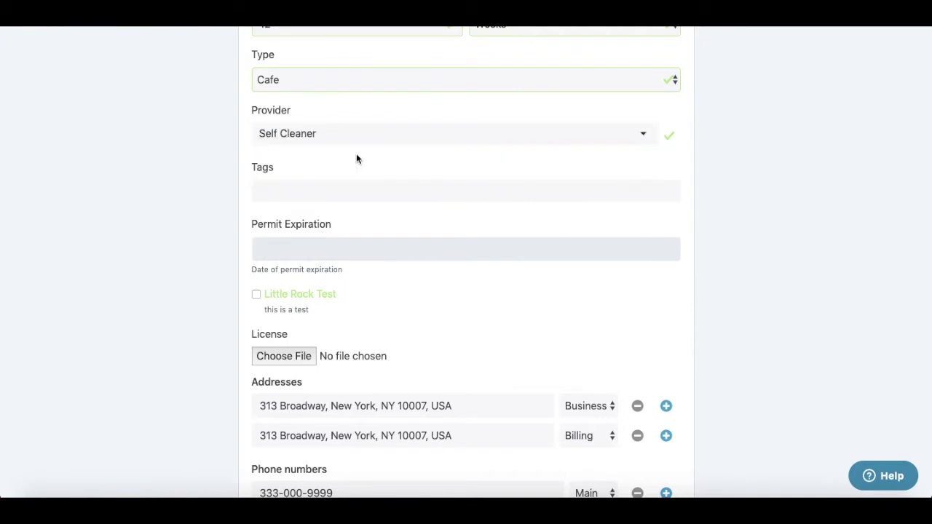
click(355, 135)
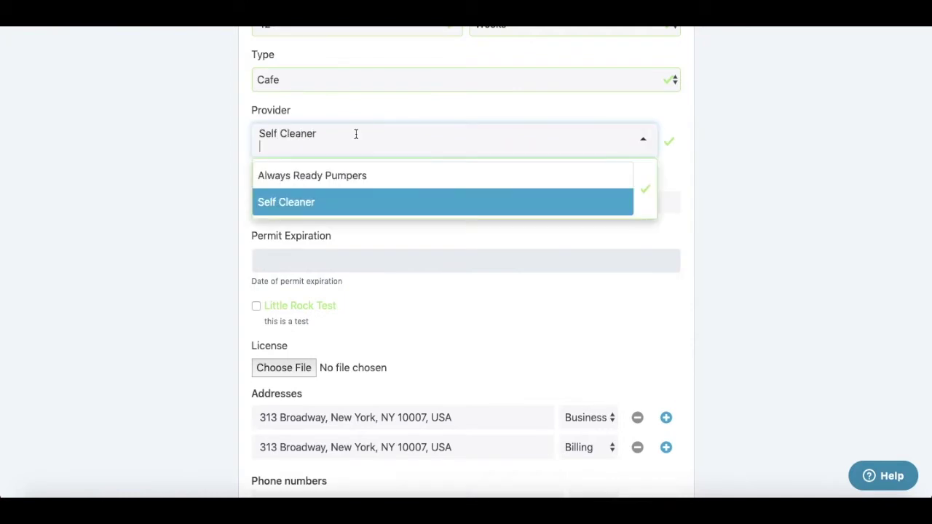
click(347, 175)
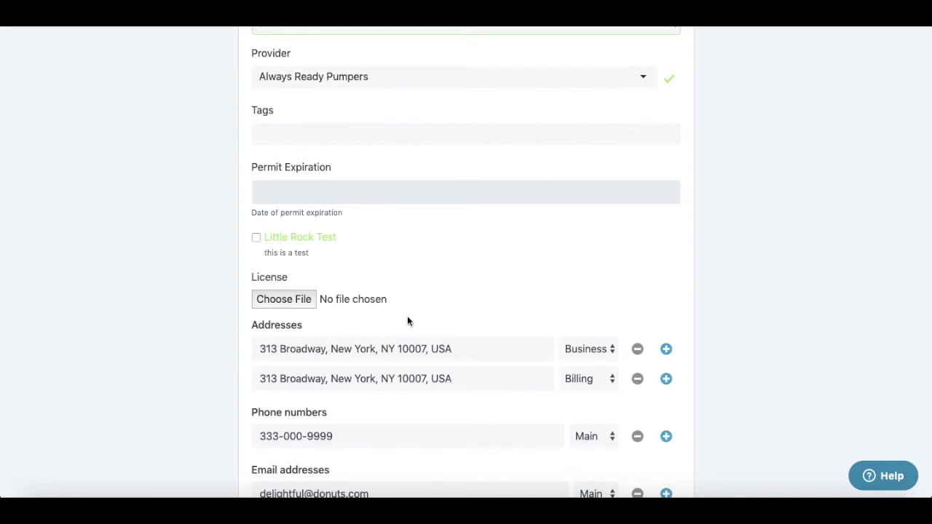
Add the Review Needed tag to the Delicious Donuts establishment and save the update.
scroll(433, 287, up, 1)
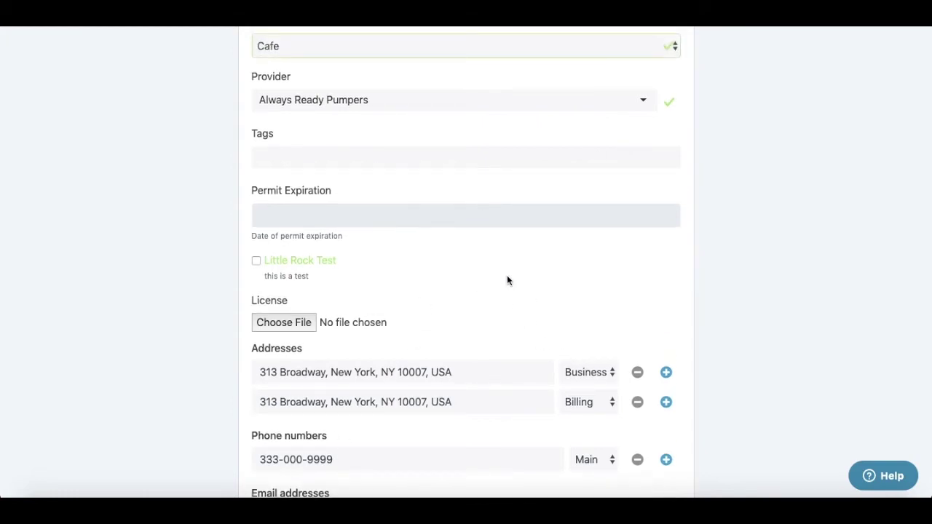
click(387, 160)
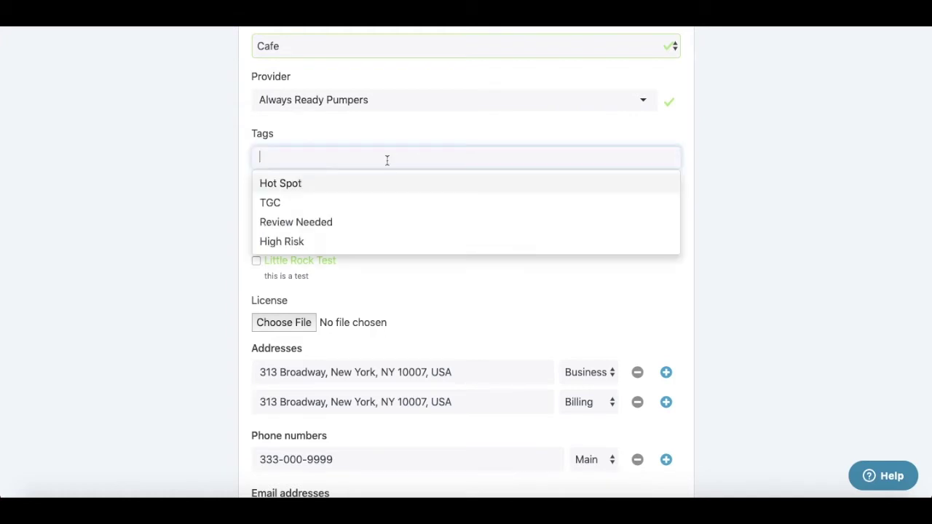
click(373, 227)
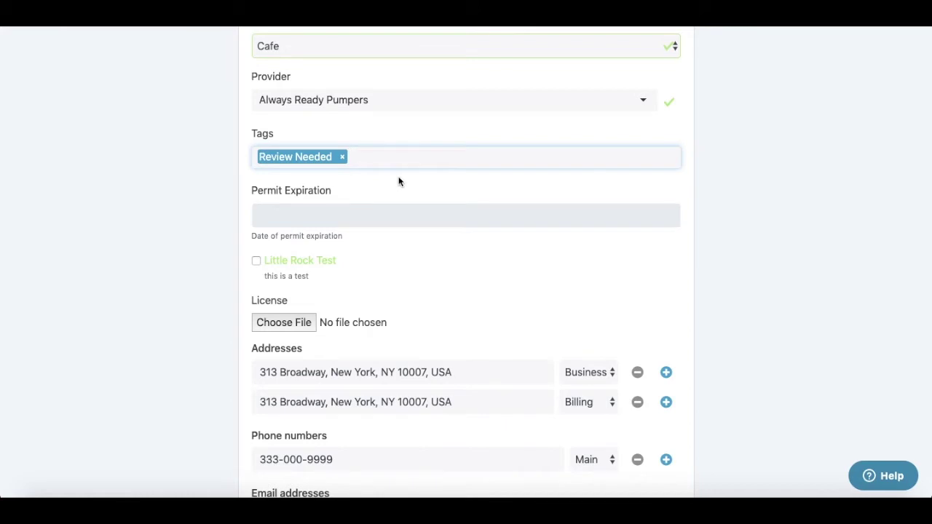
scroll(399, 181, down, 4)
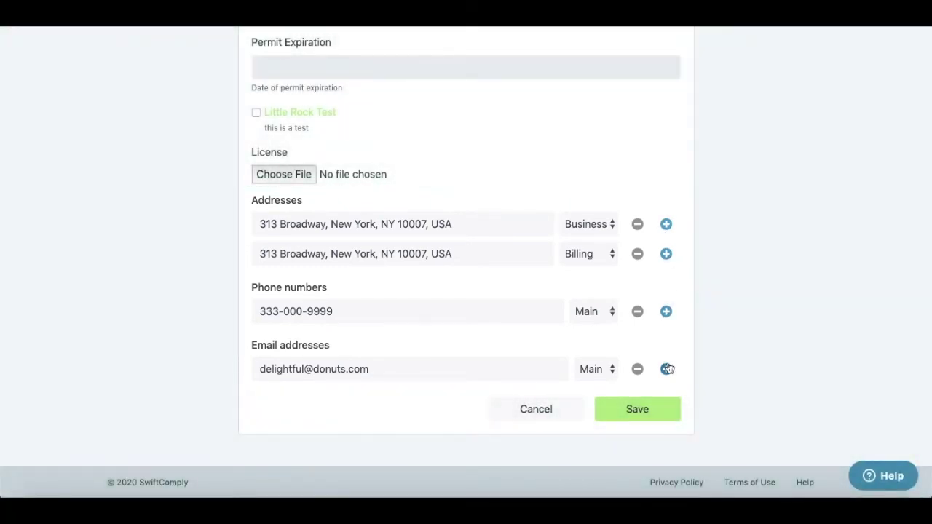
click(653, 409)
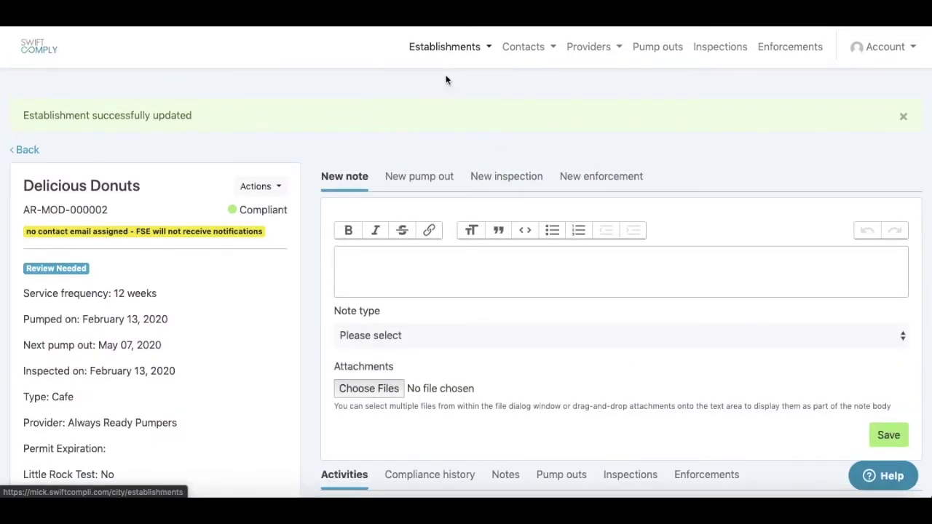
Return to the establishments list and filter it by the Review Needed tag.
click(446, 79)
click(449, 162)
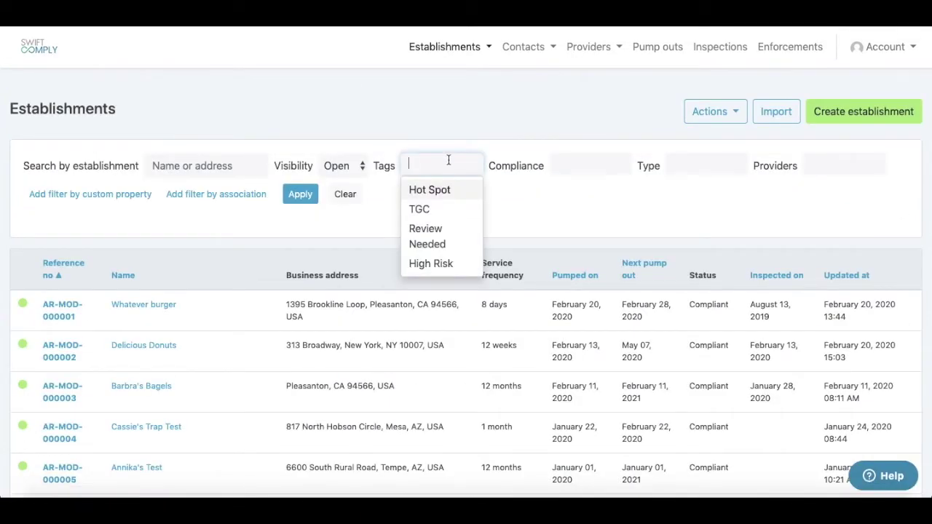
click(447, 227)
click(446, 203)
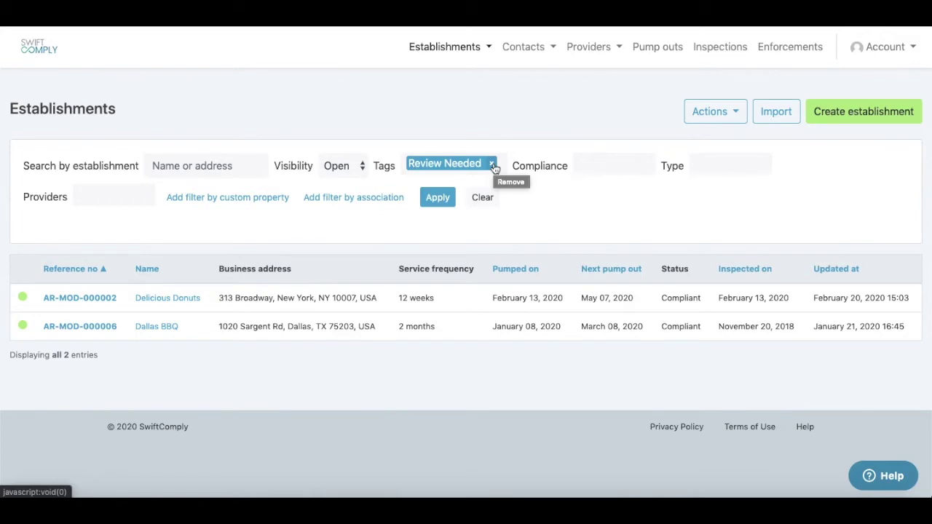
Reopen Delicious Donuts from the filtered list for editing, remove its Review Needed tag, and save the establishment.
click(145, 298)
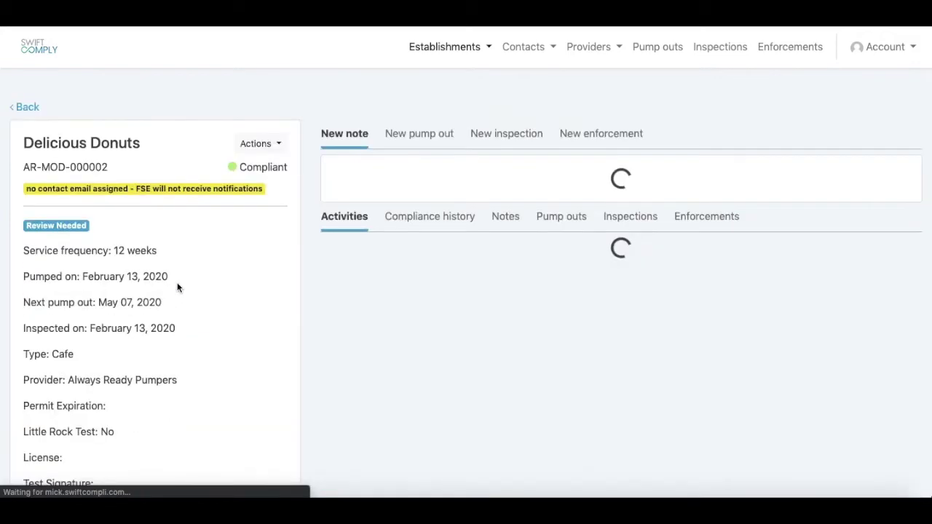
click(259, 143)
click(254, 172)
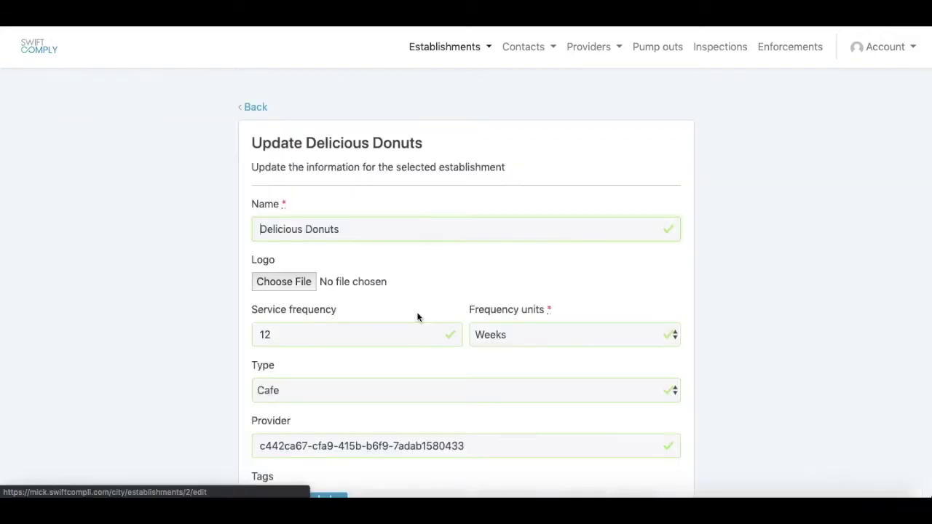
scroll(417, 317, down, 3)
click(343, 265)
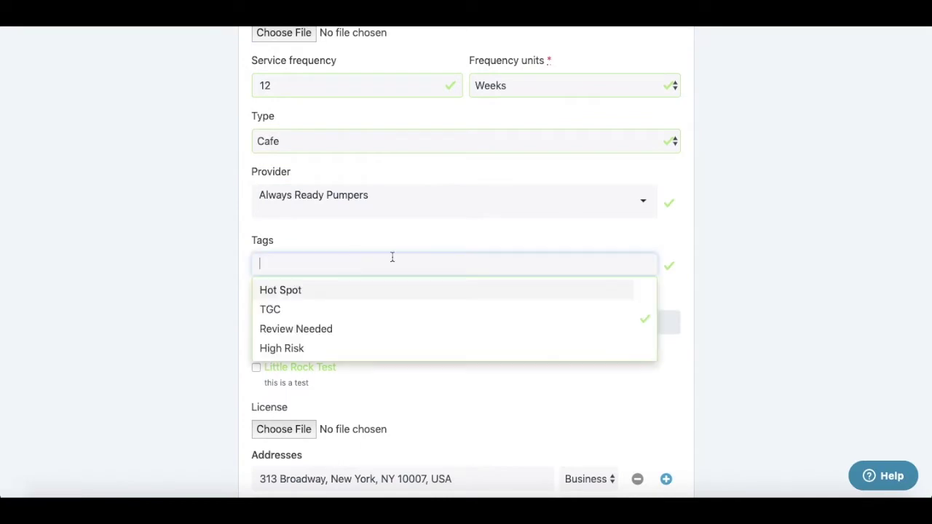
scroll(493, 234, down, 4)
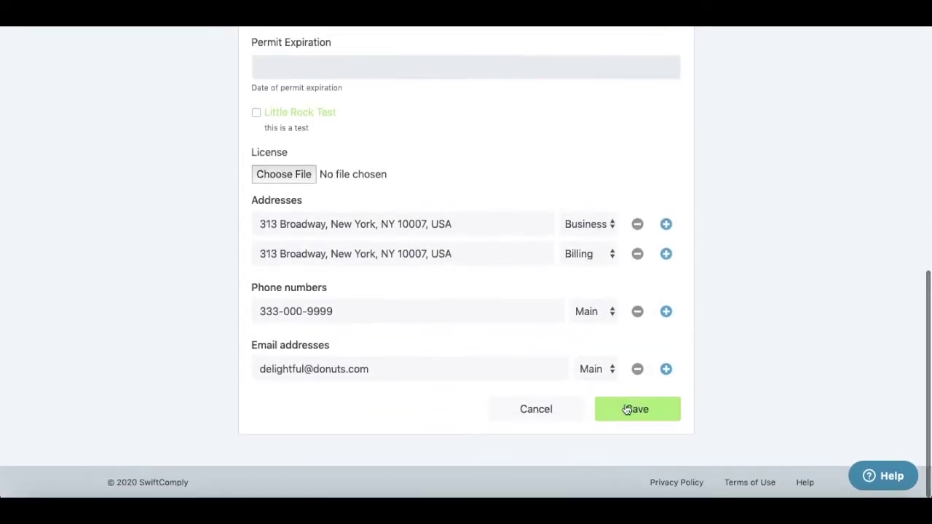
click(625, 409)
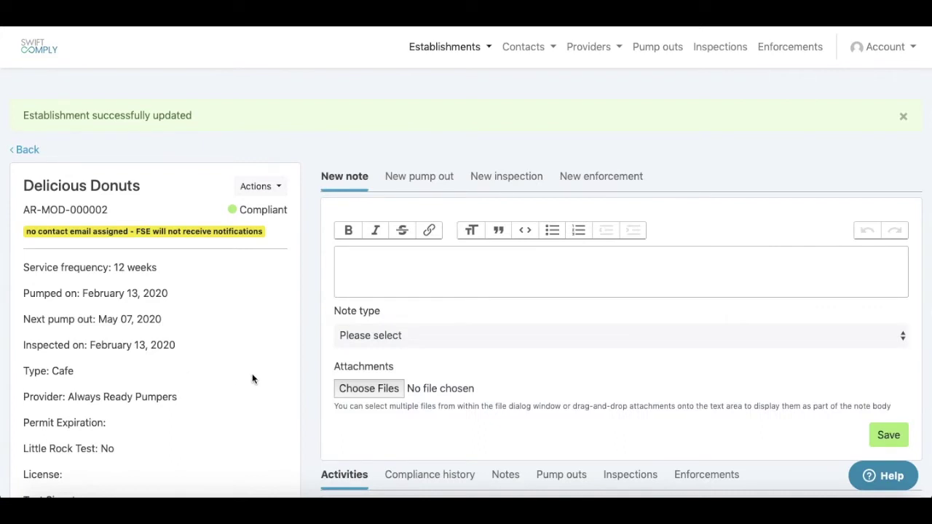
Review the establishment's service details, addresses, phone numbers and email addresses on the Delicious Donuts page.
scroll(252, 377, down, 3)
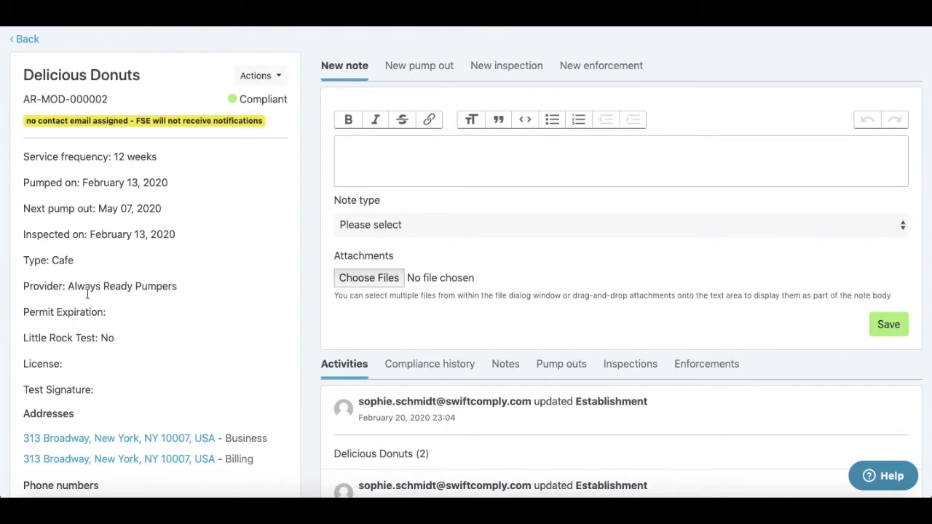
scroll(136, 311, down, 3)
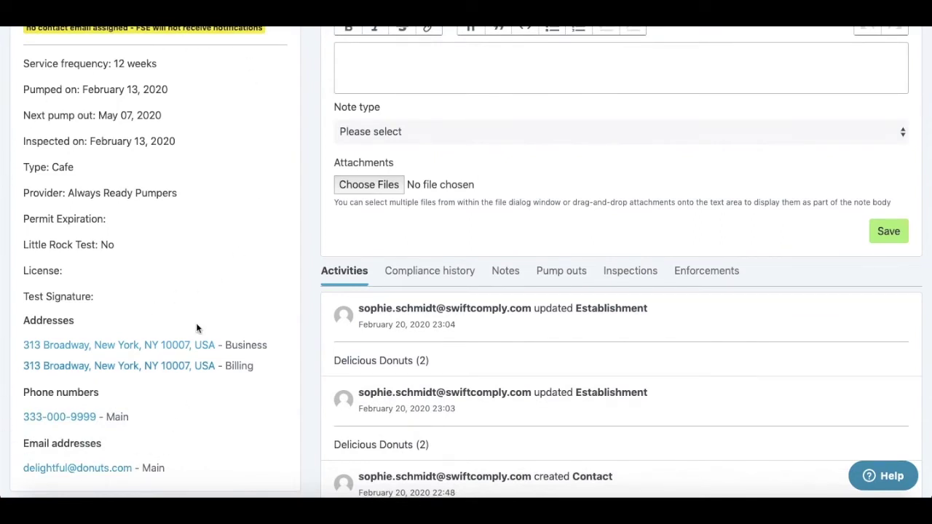
scroll(215, 304, down, 6)
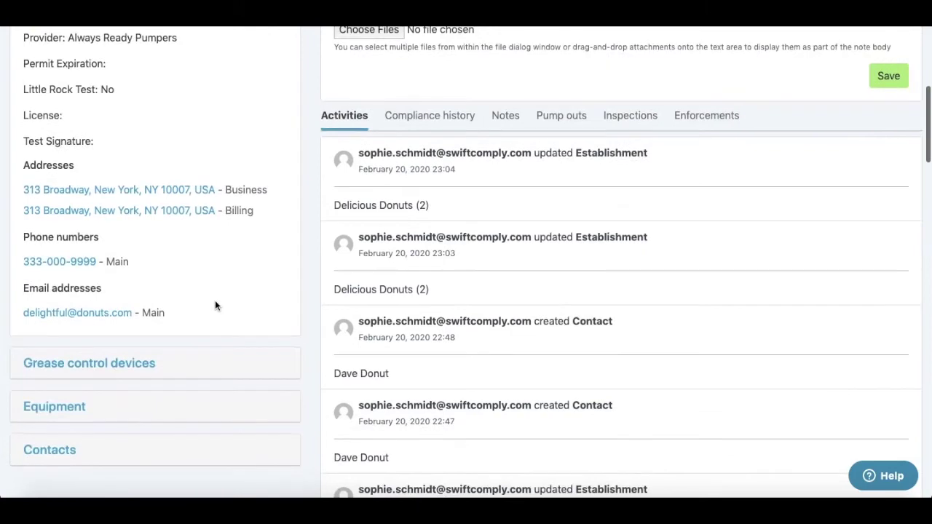
scroll(215, 304, down, 1)
scroll(215, 305, up, 7)
scroll(215, 305, up, 1)
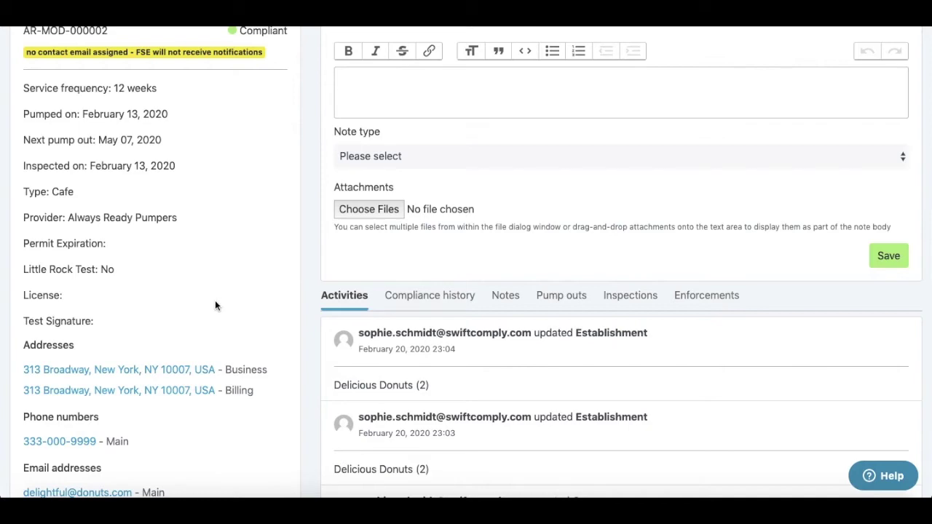
Expand the establishment's grease control devices section and open the form for adding a GCD to Delicious Donuts.
scroll(215, 301, down, 8)
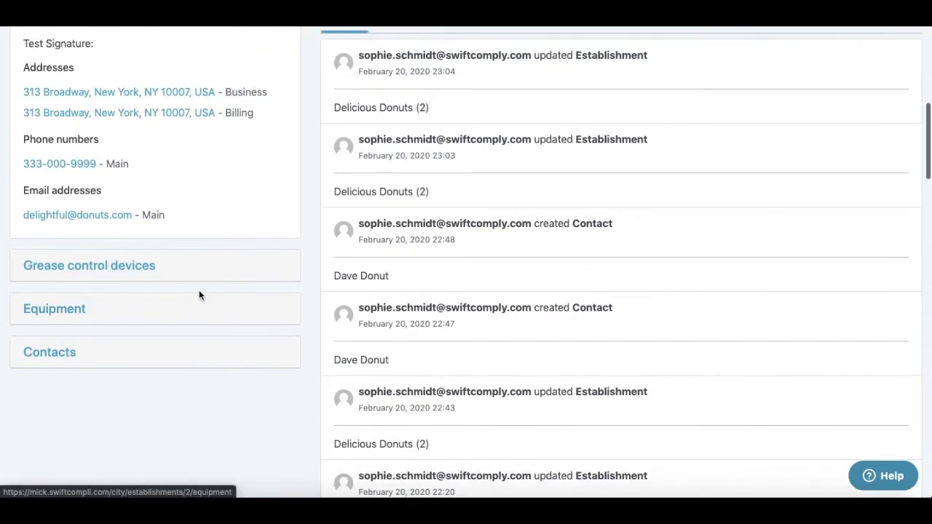
click(89, 268)
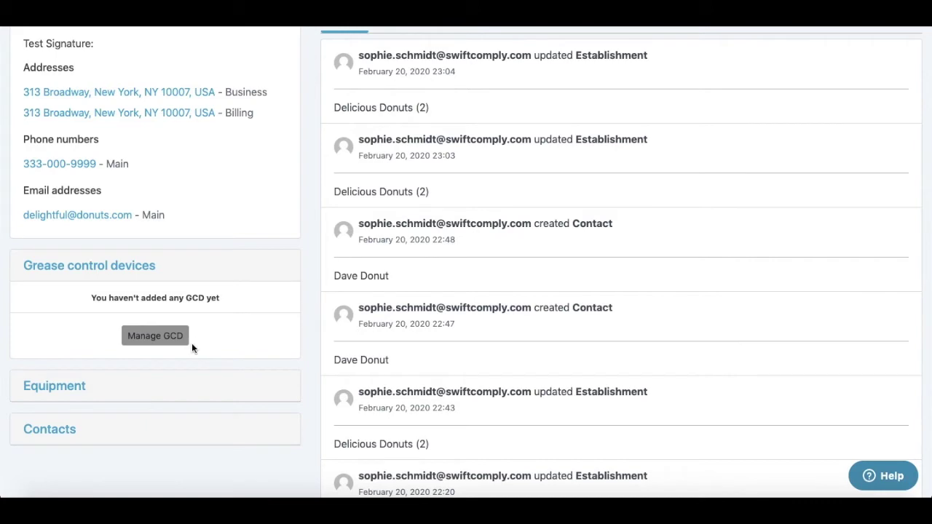
click(165, 338)
scroll(593, 214, down, 1)
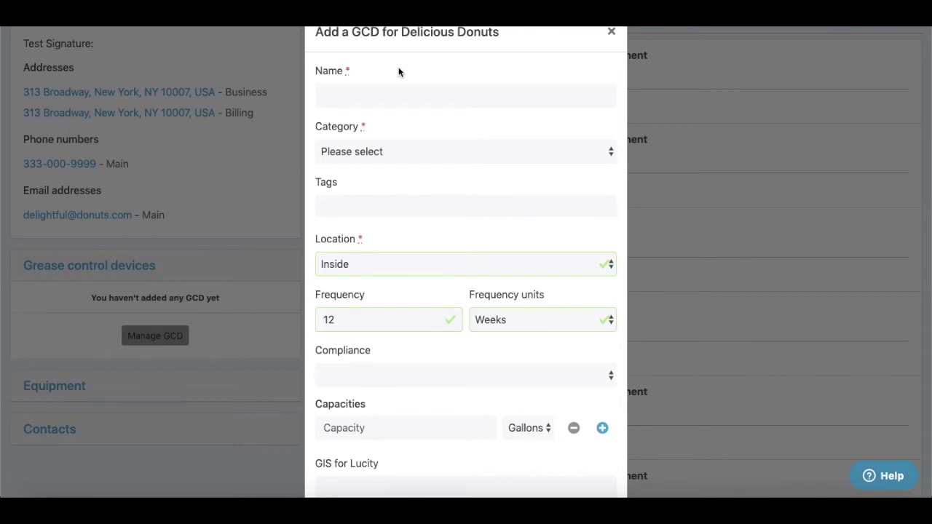
Name the new grease control device Delicious Donuts and set its category to GGI.
click(379, 92)
text(De)
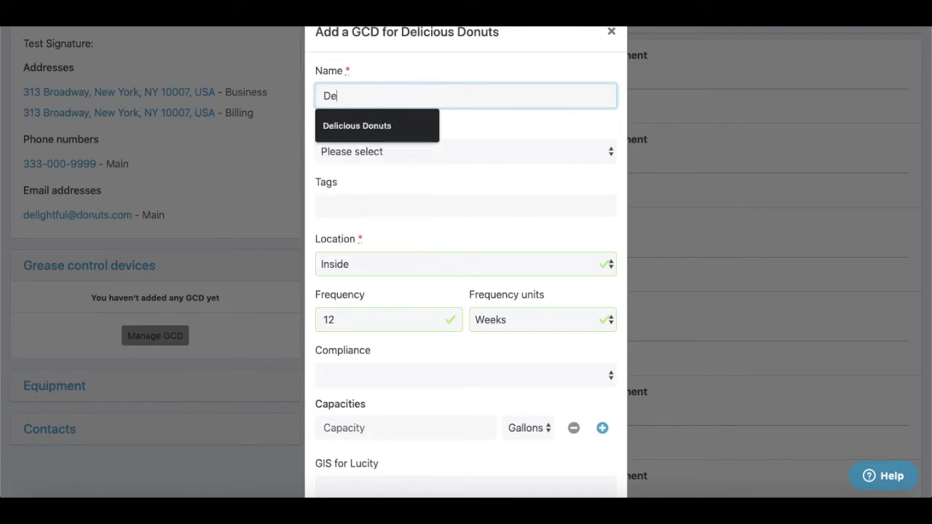
click(369, 125)
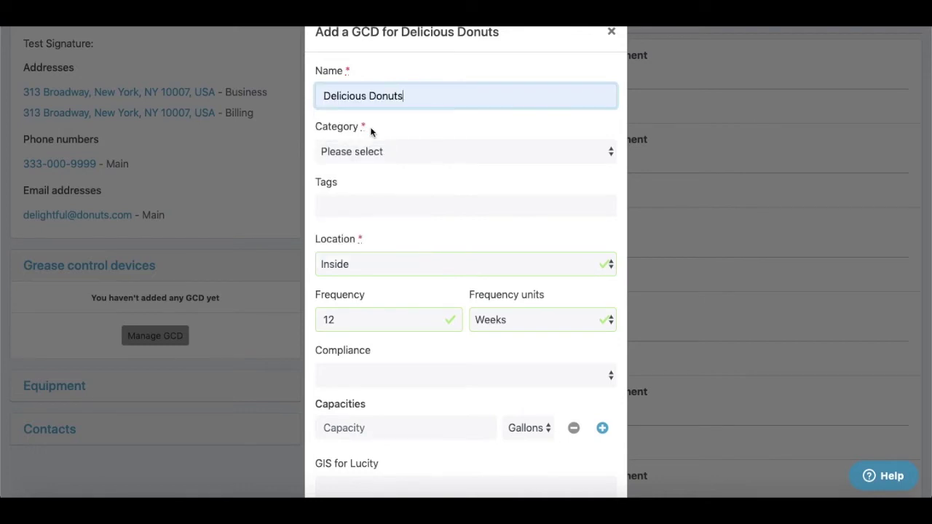
click(368, 151)
click(364, 181)
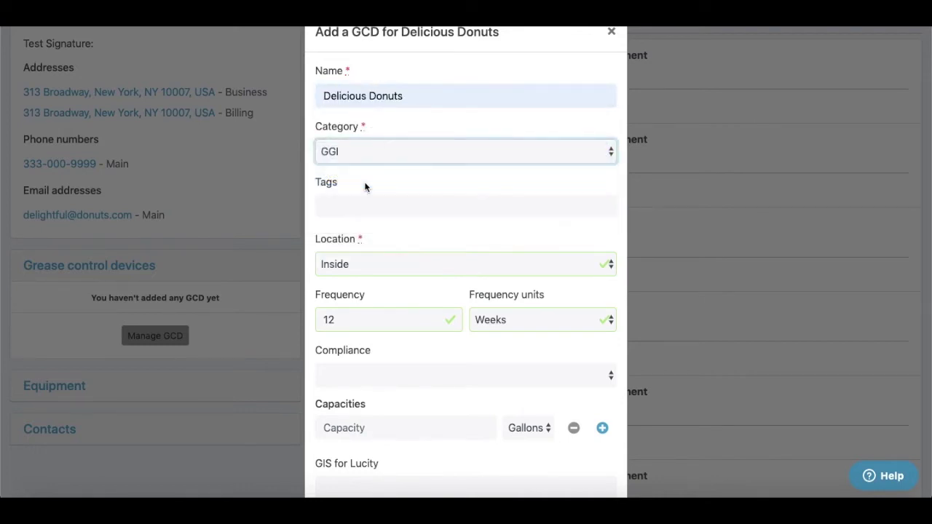
scroll(364, 185, down, 2)
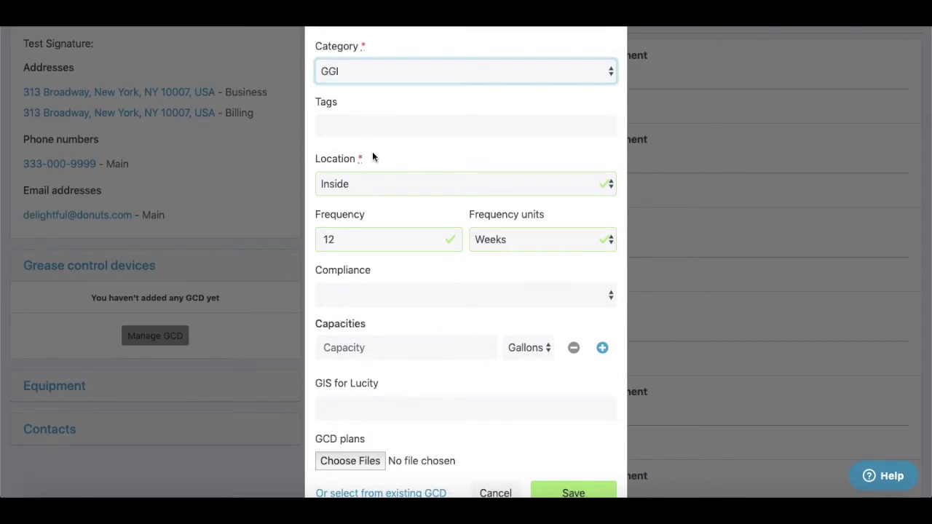
scroll(372, 153, down, 1)
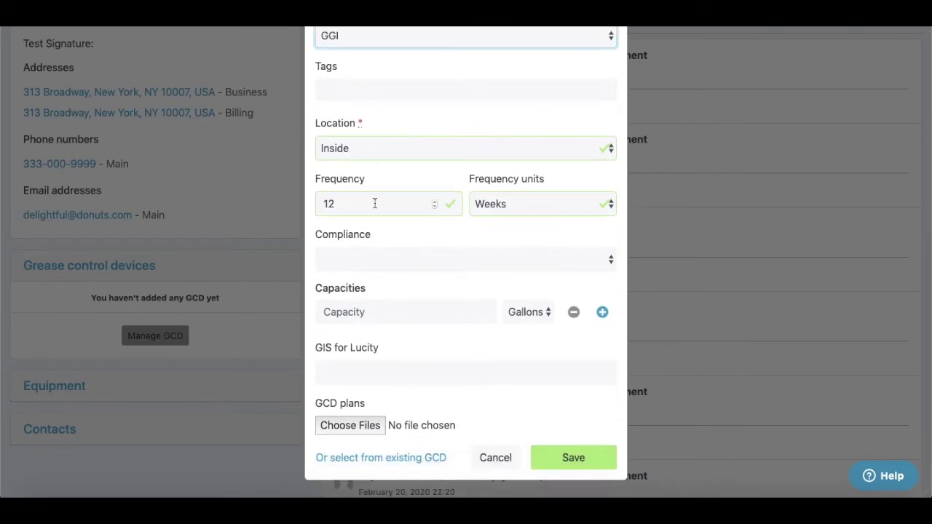
Mark the new grease control device as Compliant, set its capacity to 50 gallons, and save the device.
click(383, 258)
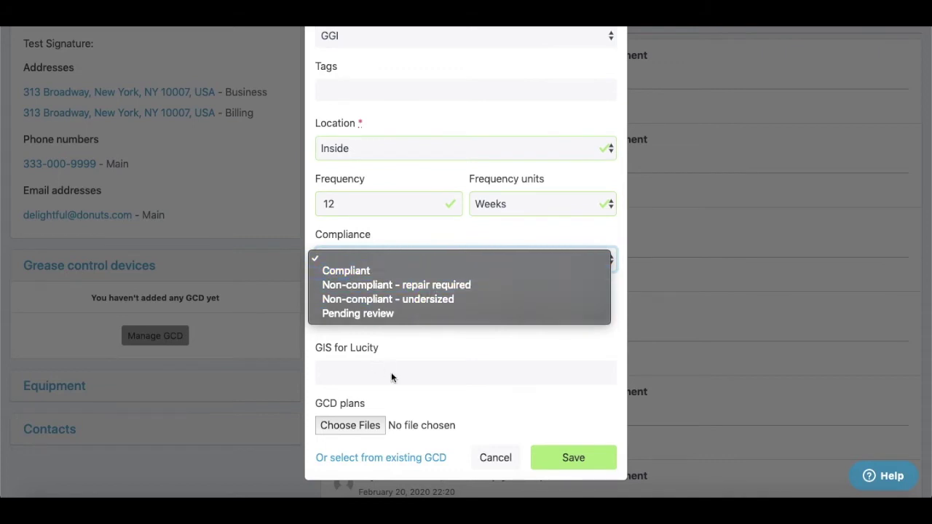
click(408, 271)
click(396, 312)
text(50)
click(412, 334)
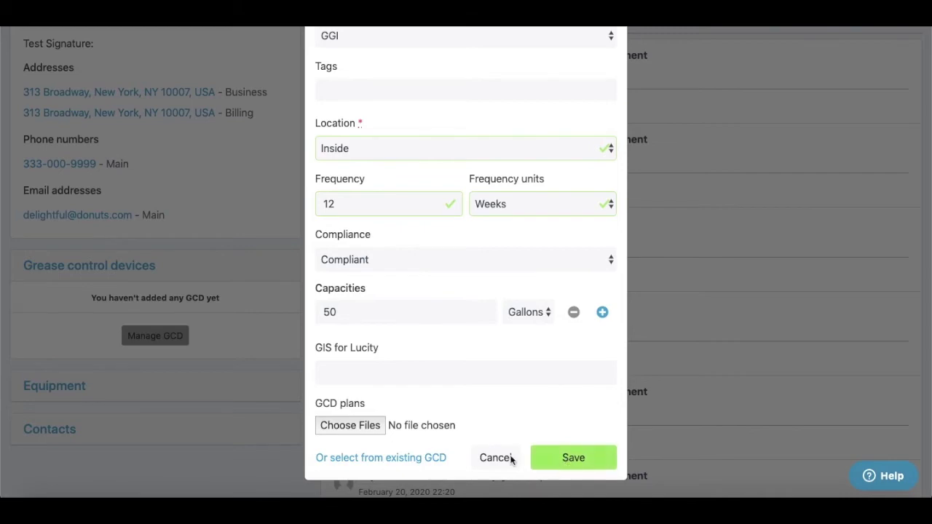
click(557, 457)
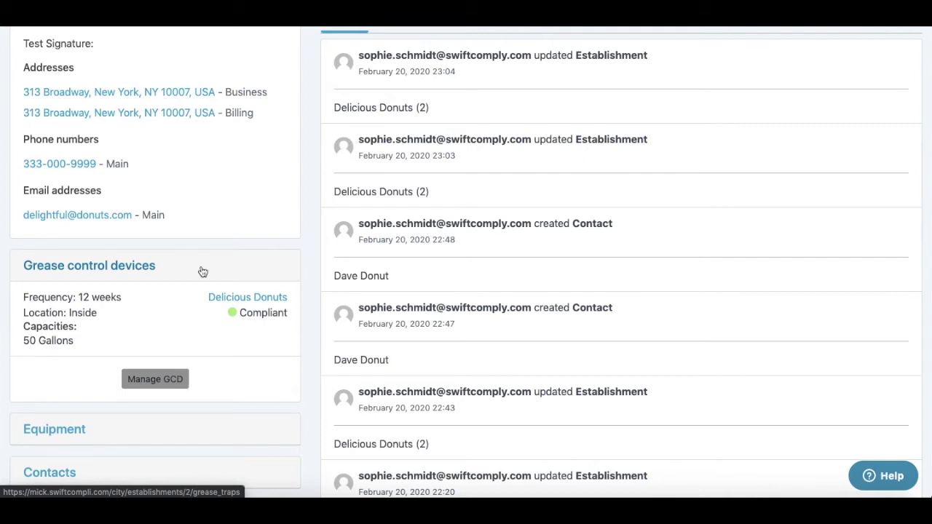
Open the new grease control device's own page from Delicious Donuts and expand its linked establishments.
click(233, 297)
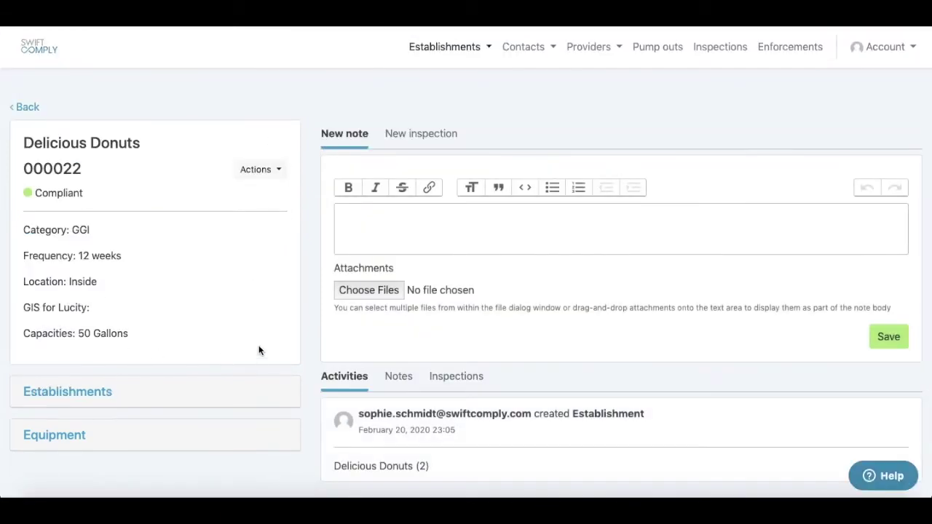
scroll(232, 326, down, 1)
click(64, 355)
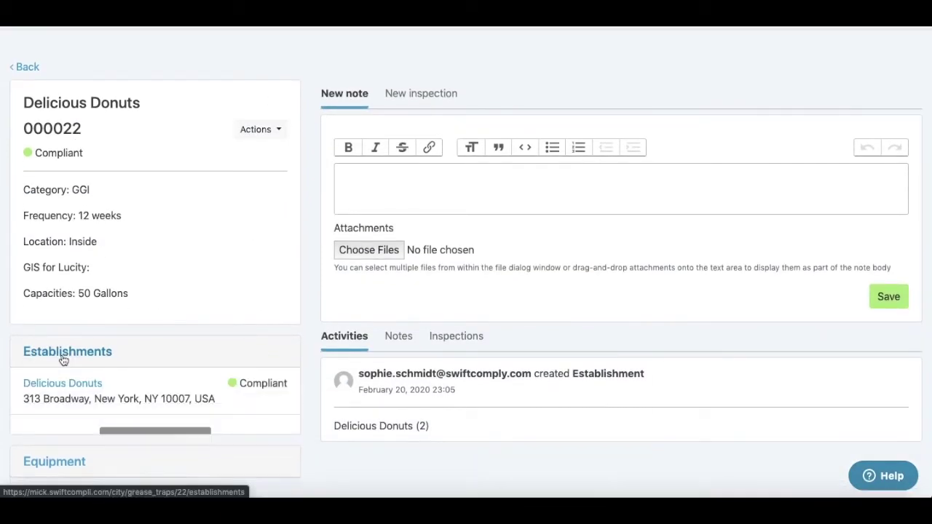
scroll(120, 356, down, 2)
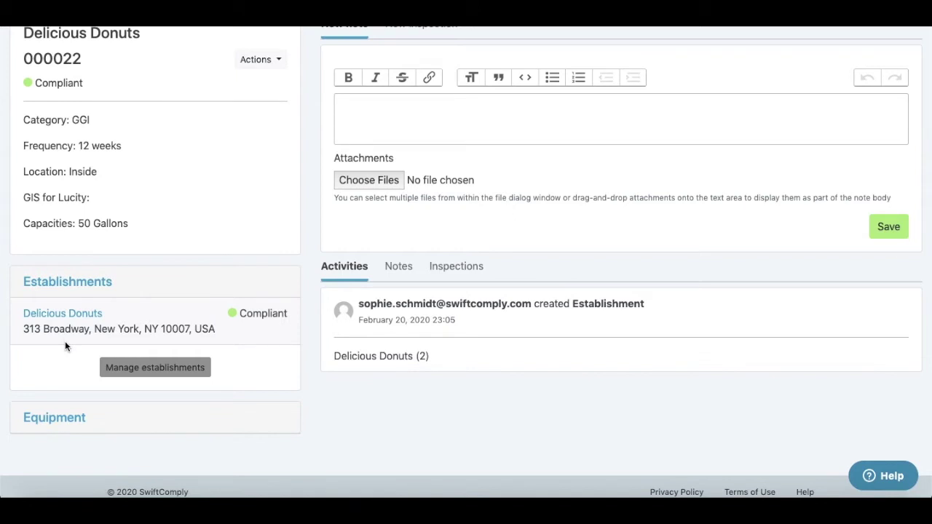
Associate the grease control device with Alex's Ales in addition to Delicious Donuts and save the link.
click(123, 368)
click(348, 158)
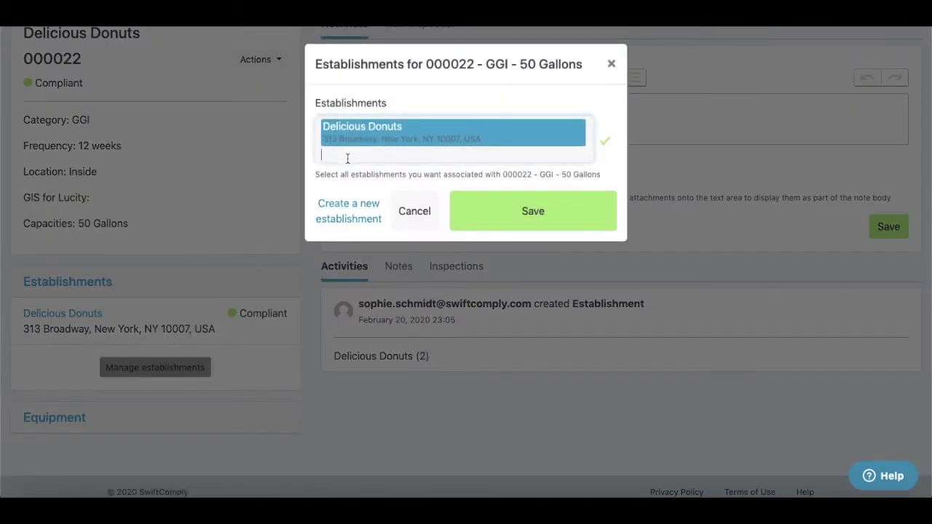
text(ale)
click(358, 183)
click(582, 255)
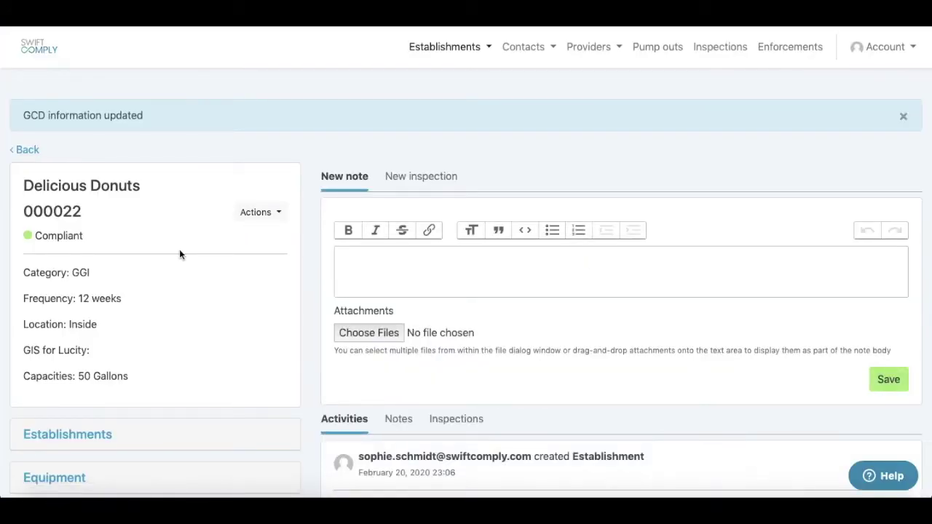
Expand the device's updated list of establishments and go back to the Delicious Donuts page from it.
scroll(179, 251, down, 2)
click(156, 301)
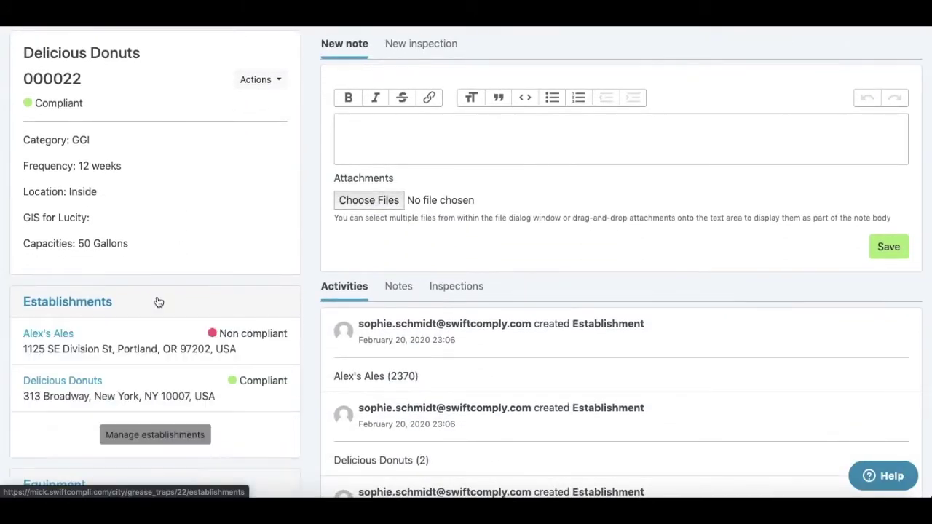
scroll(43, 327, down, 2)
click(65, 256)
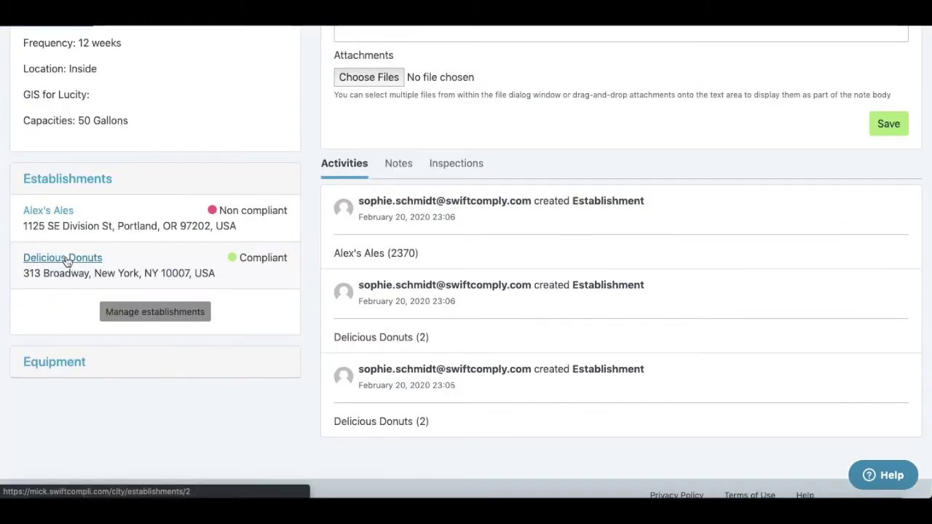
Expand the grease control device section on the Delicious Donuts page to check the attached device.
scroll(66, 255, down, 3)
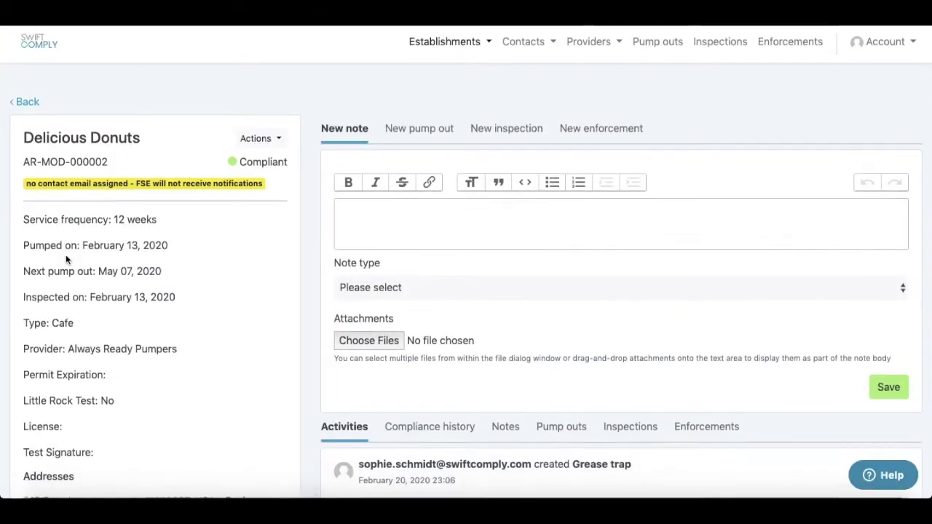
scroll(66, 259, down, 3)
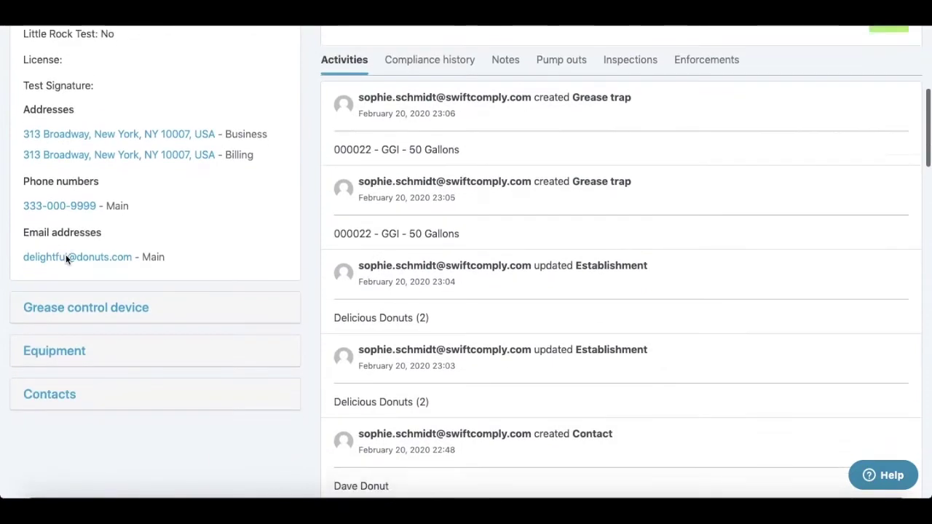
click(83, 268)
scroll(85, 269, down, 2)
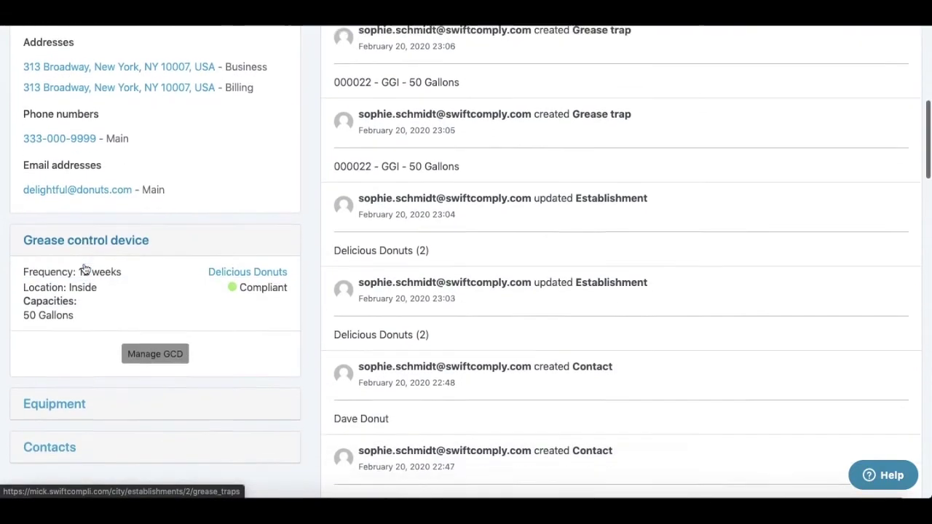
Add a Deep fat fryer connected to a GCD as equipment for Delicious Donuts and save it.
click(75, 321)
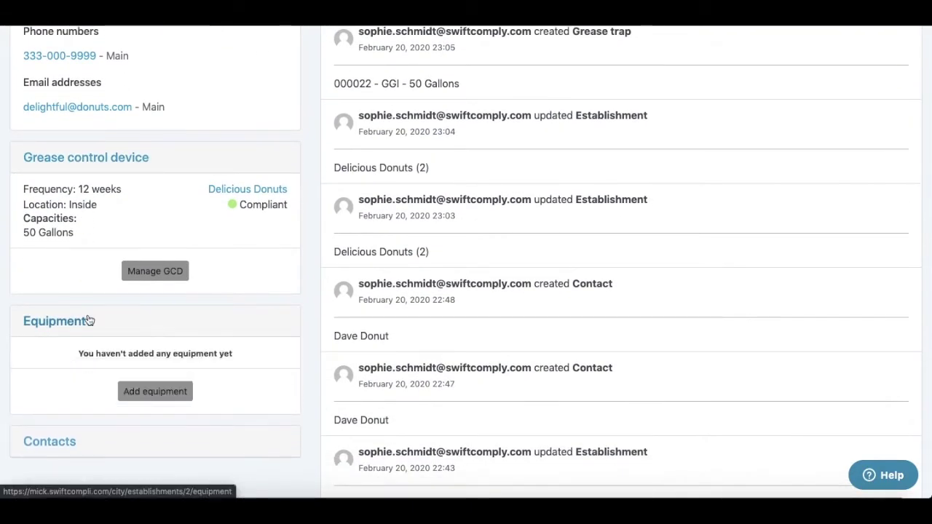
scroll(124, 331, down, 2)
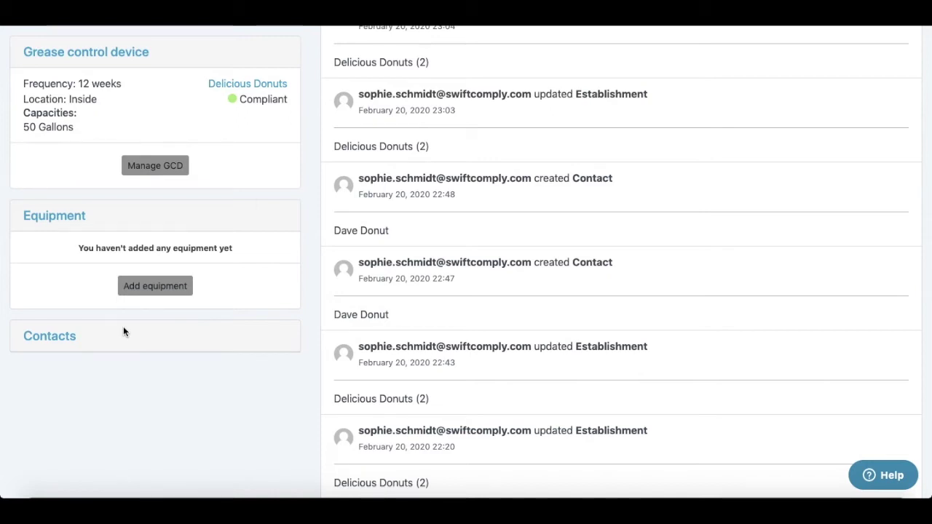
click(143, 290)
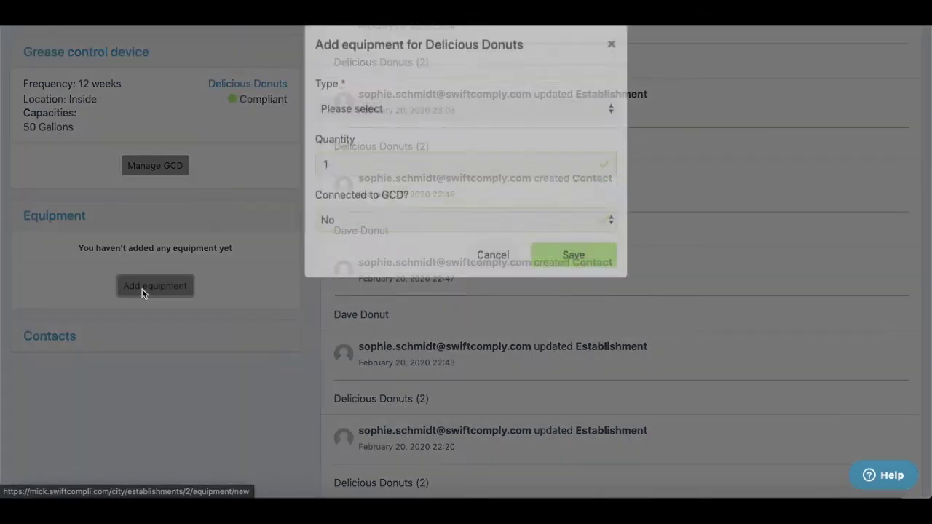
click(413, 129)
click(411, 155)
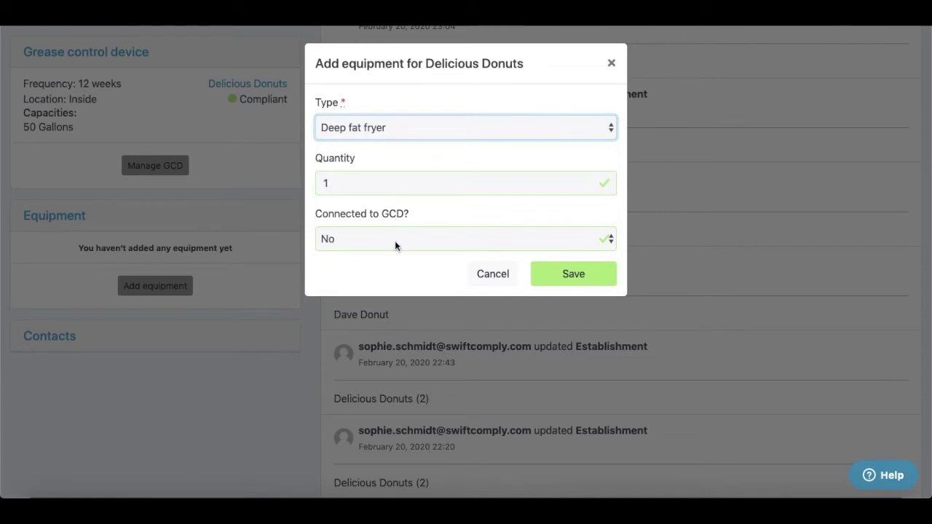
click(395, 244)
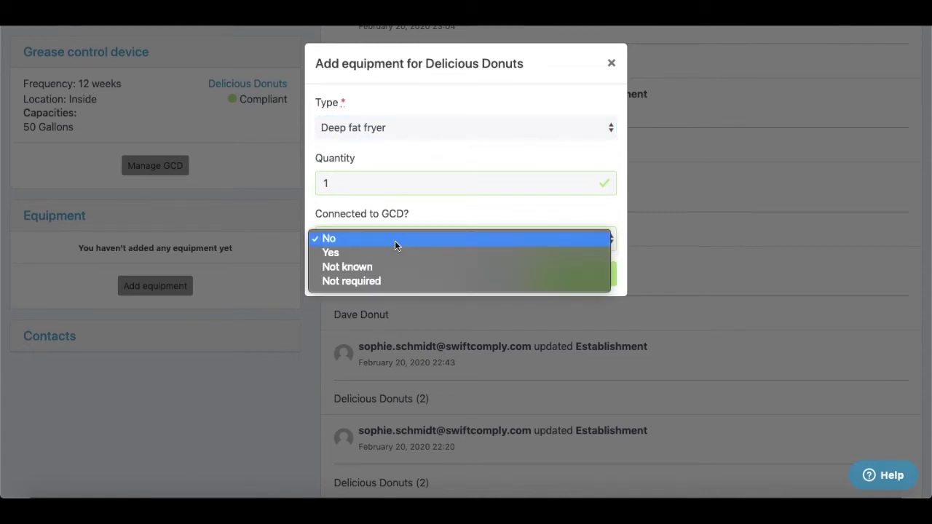
click(395, 250)
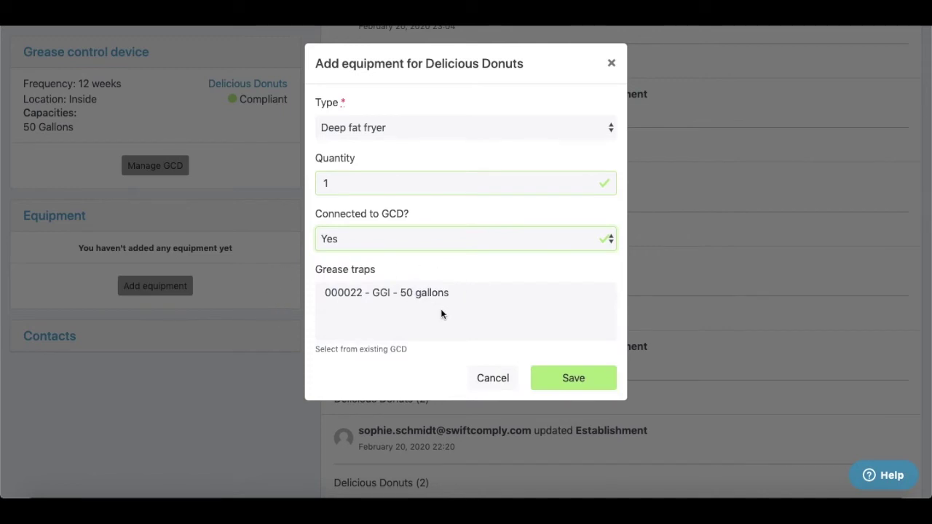
click(555, 377)
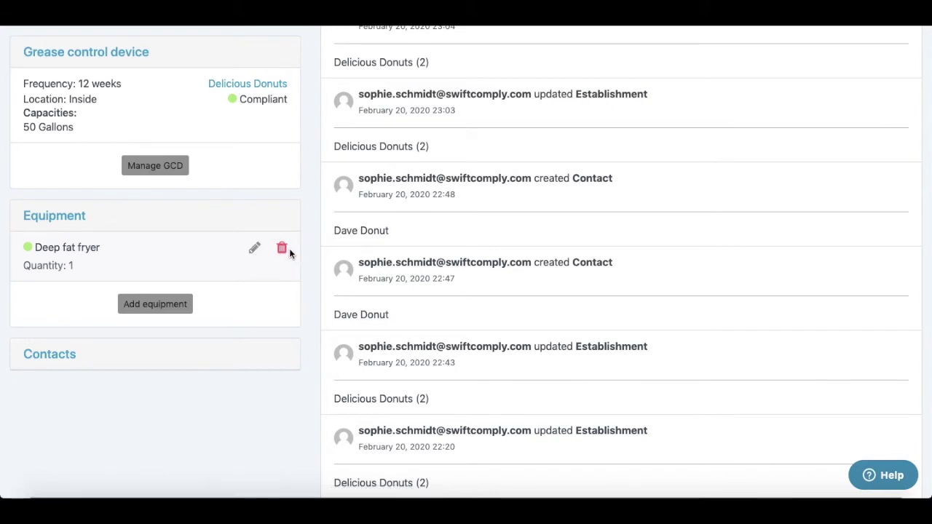
Expand the establishment's contacts section, associate an existing contact found by first name with Delicious Donuts, and save.
click(57, 349)
scroll(56, 357, down, 1)
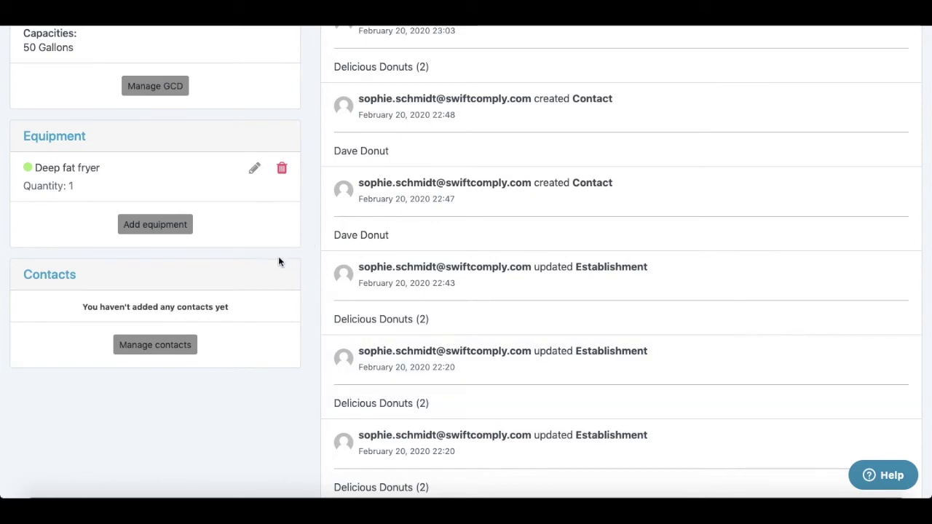
scroll(278, 262, up, 5)
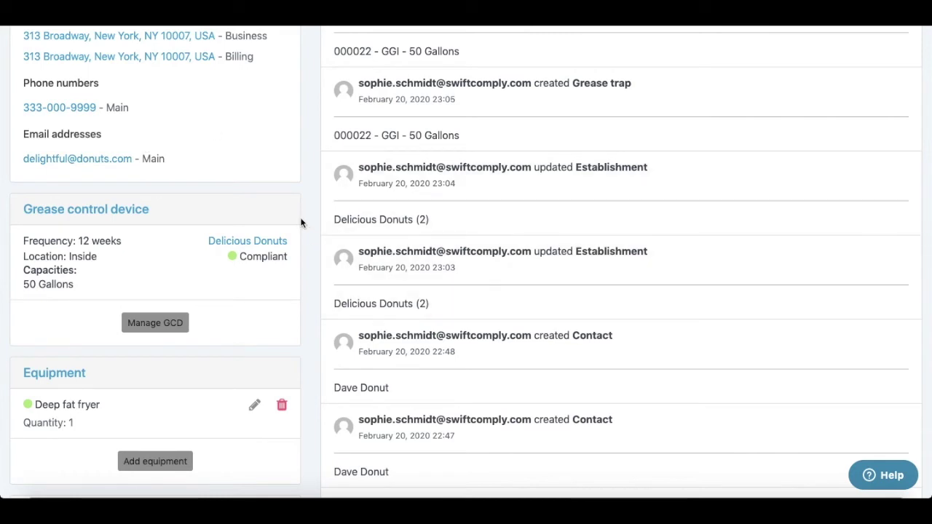
scroll(301, 223, down, 4)
scroll(302, 223, down, 1)
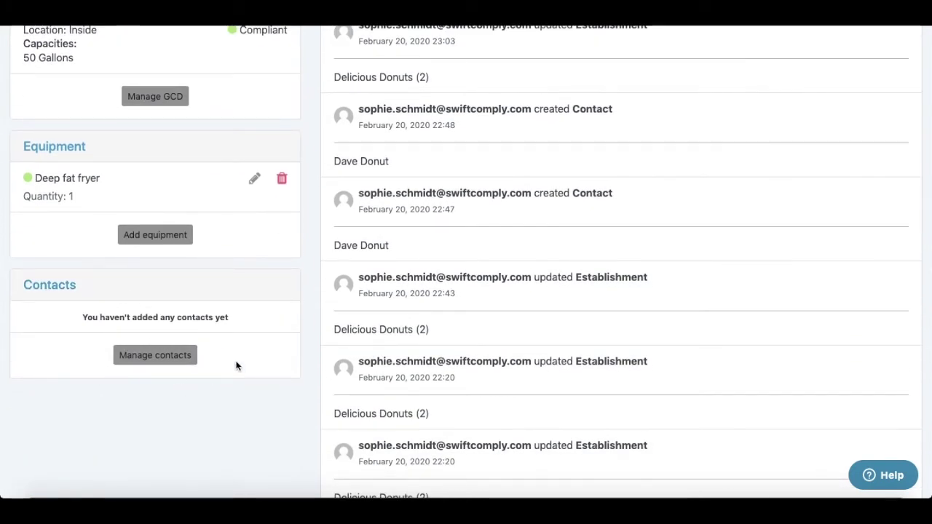
click(163, 354)
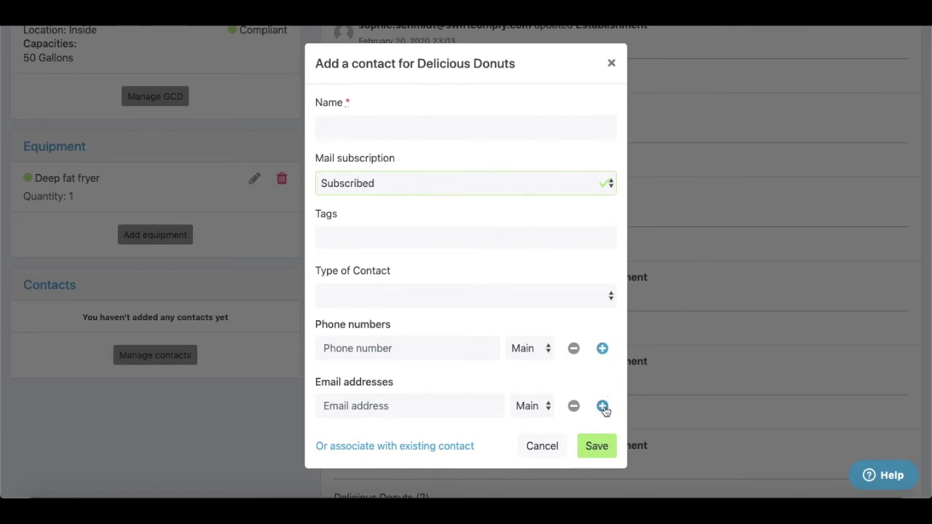
click(404, 445)
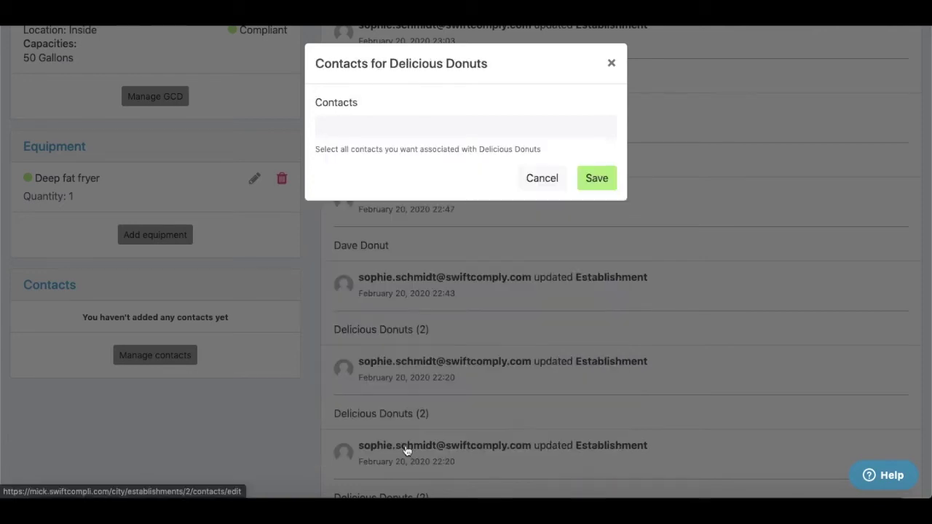
click(409, 129)
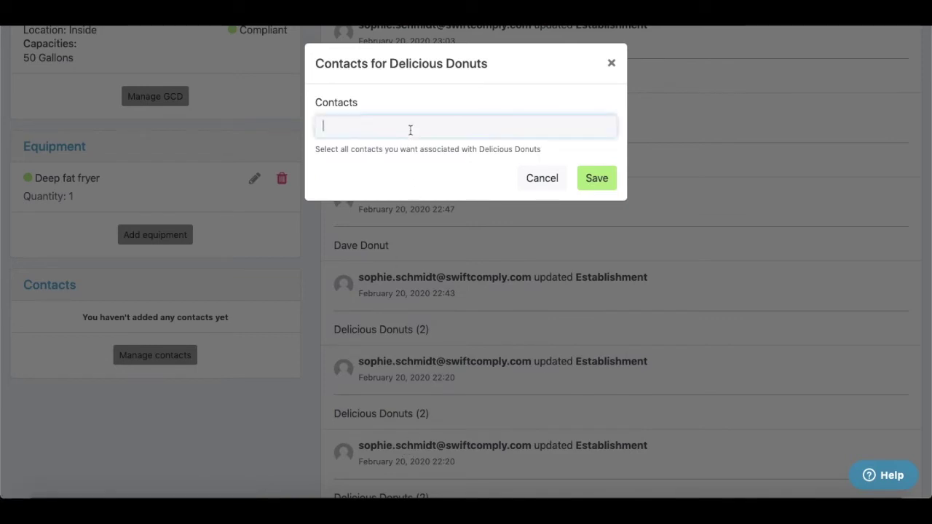
text(Dave)
click(397, 150)
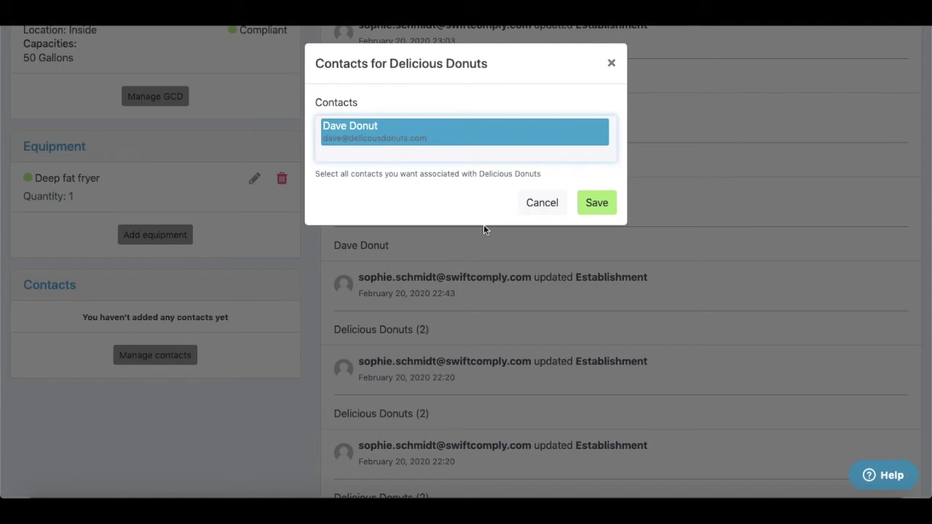
click(596, 202)
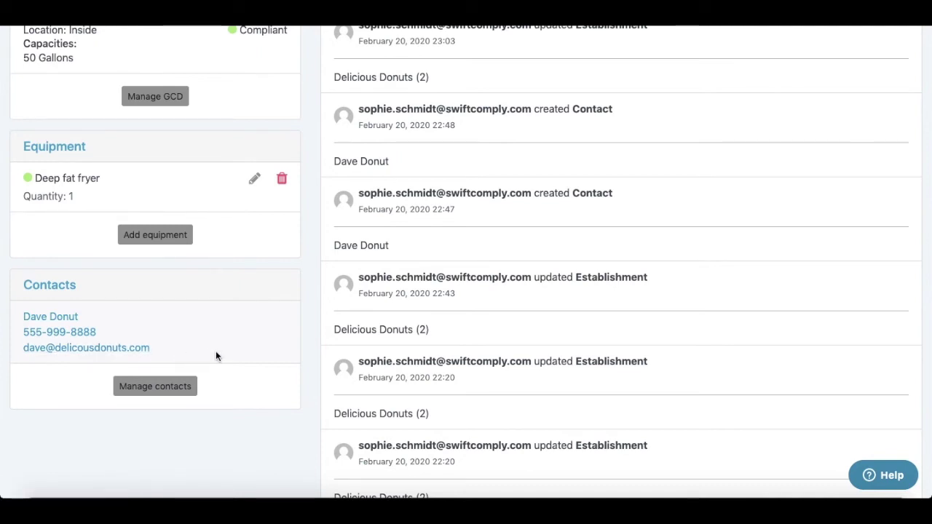
Open the contact associated with Delicious Donuts and start editing the contact's details.
click(71, 317)
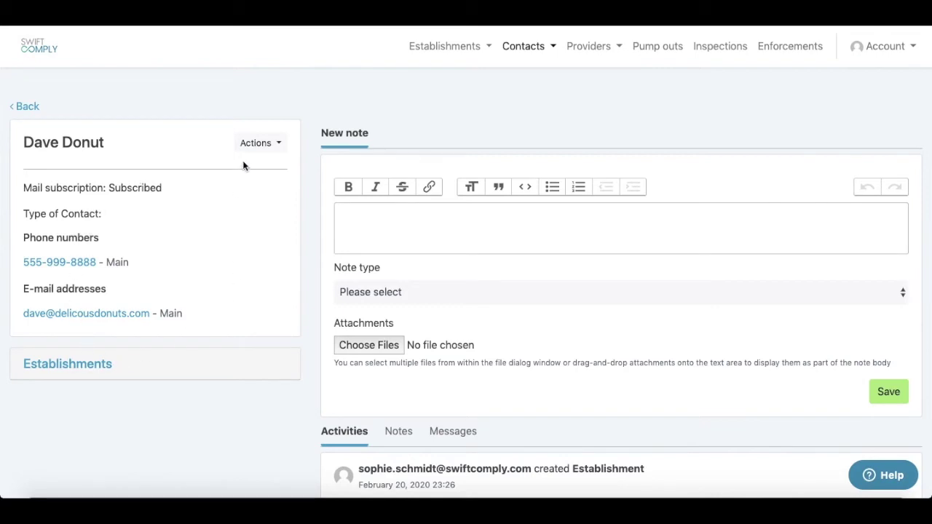
click(256, 143)
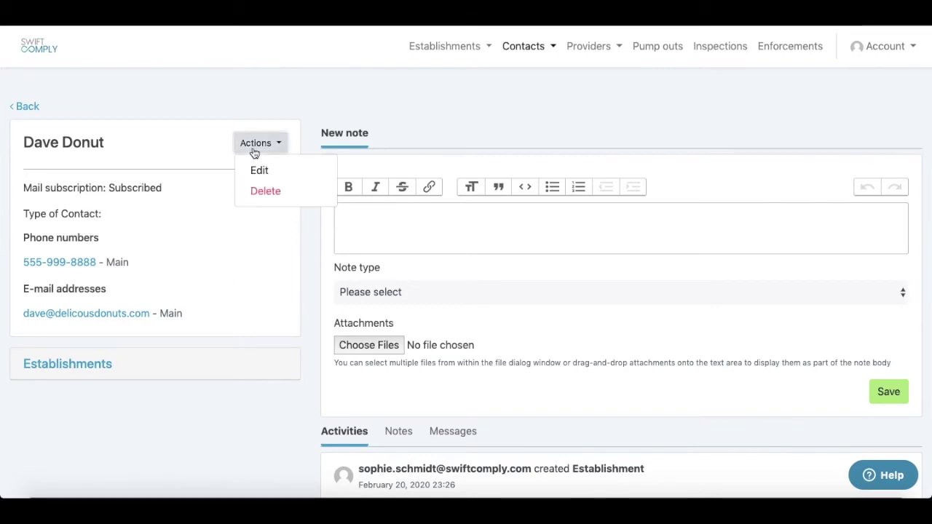
click(258, 169)
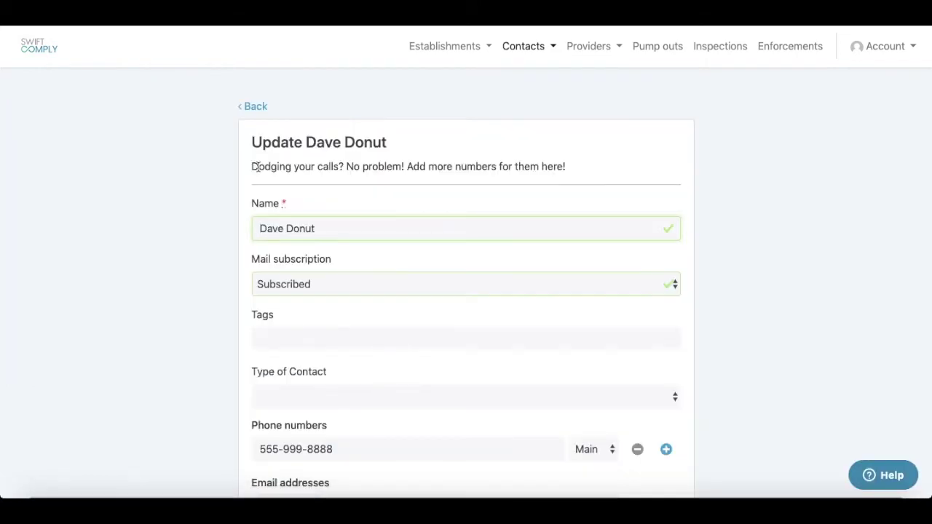
scroll(256, 166, down, 2)
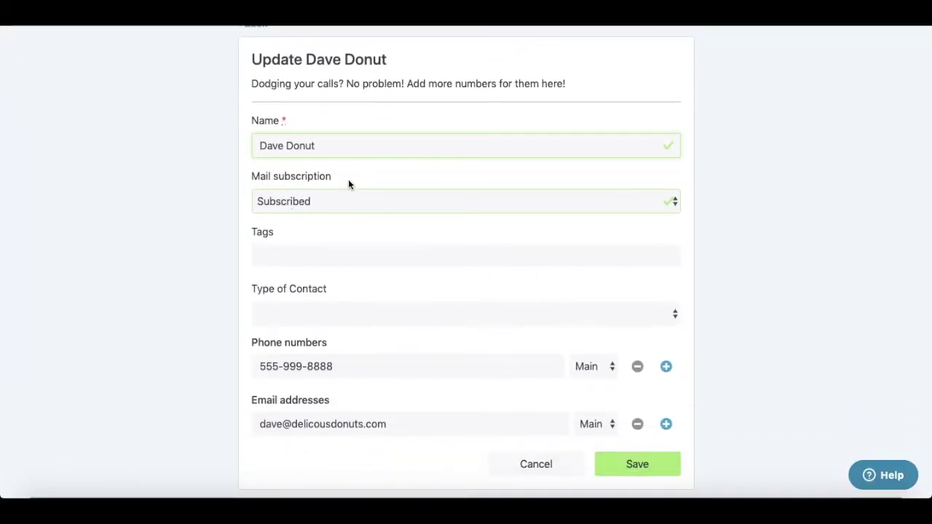
Switch the contact's mail subscription to Unsubscribed and back to Subscribed, and save the contact.
click(355, 197)
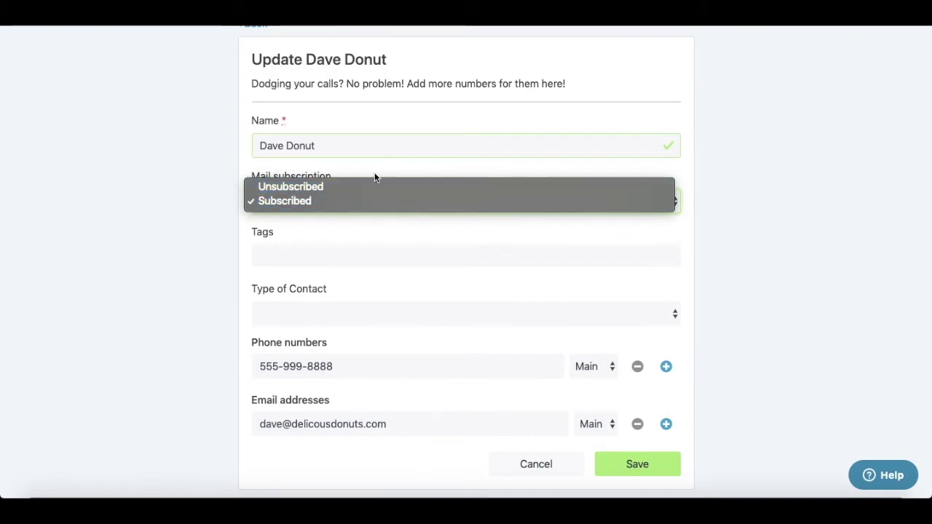
click(372, 185)
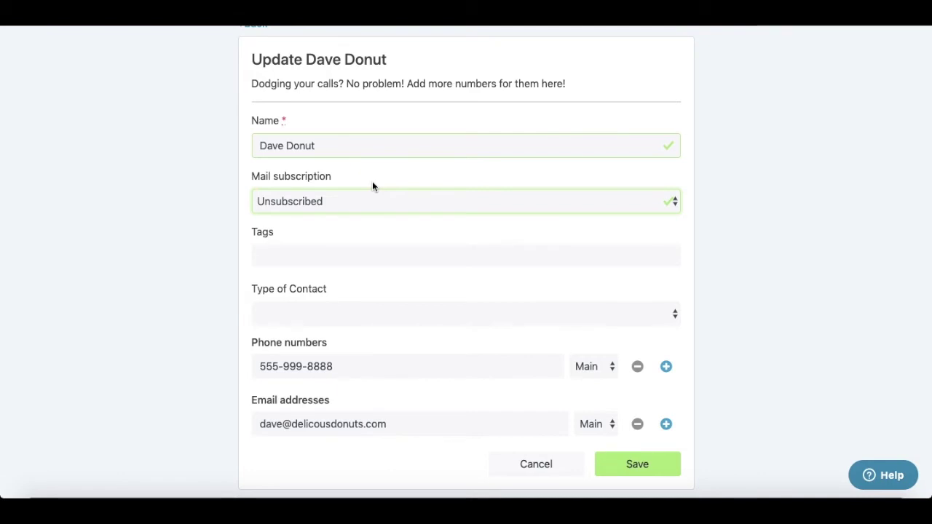
click(361, 201)
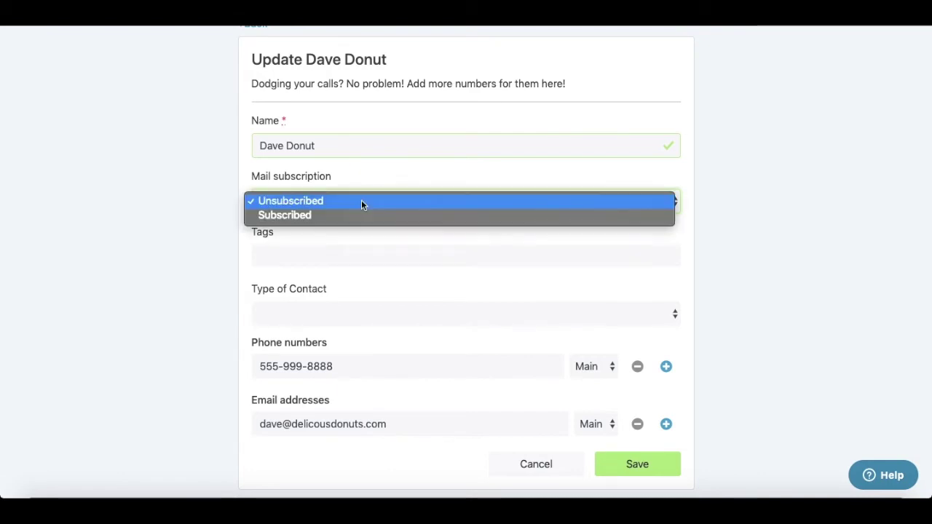
click(359, 217)
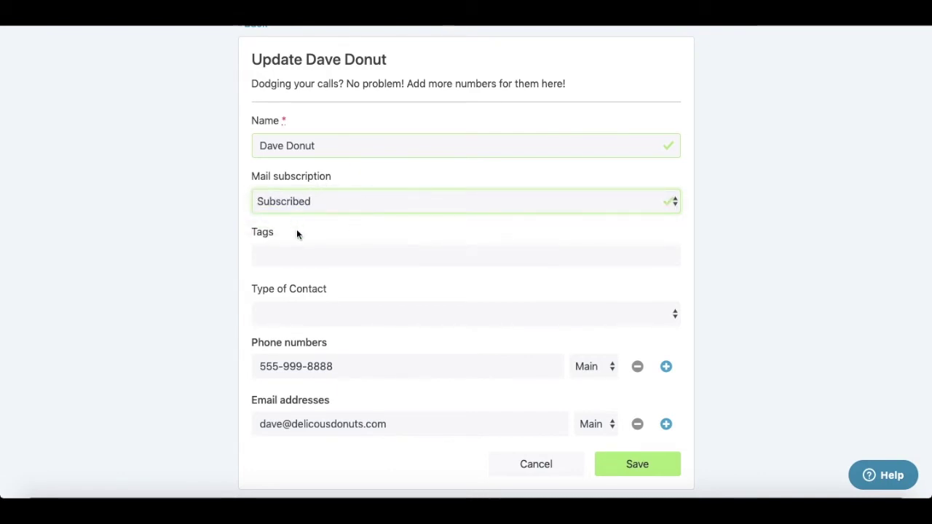
scroll(409, 234, down, 1)
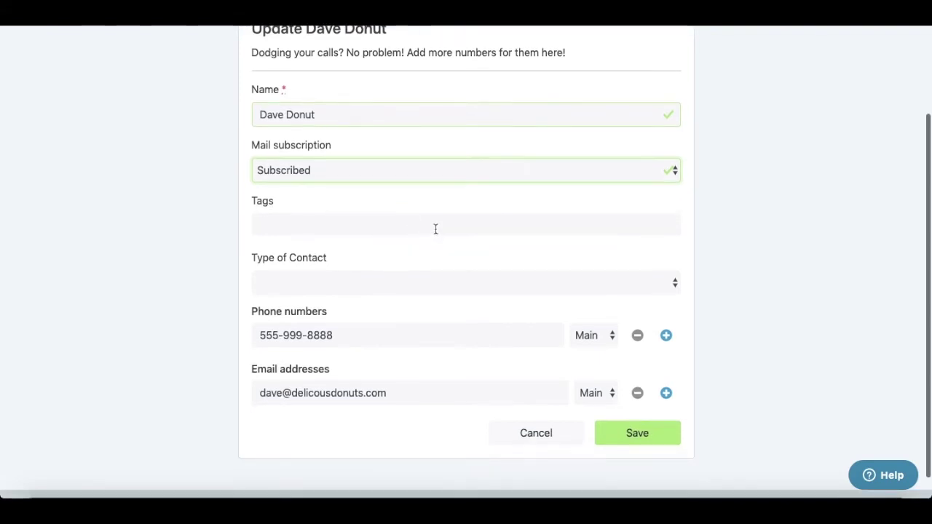
click(635, 429)
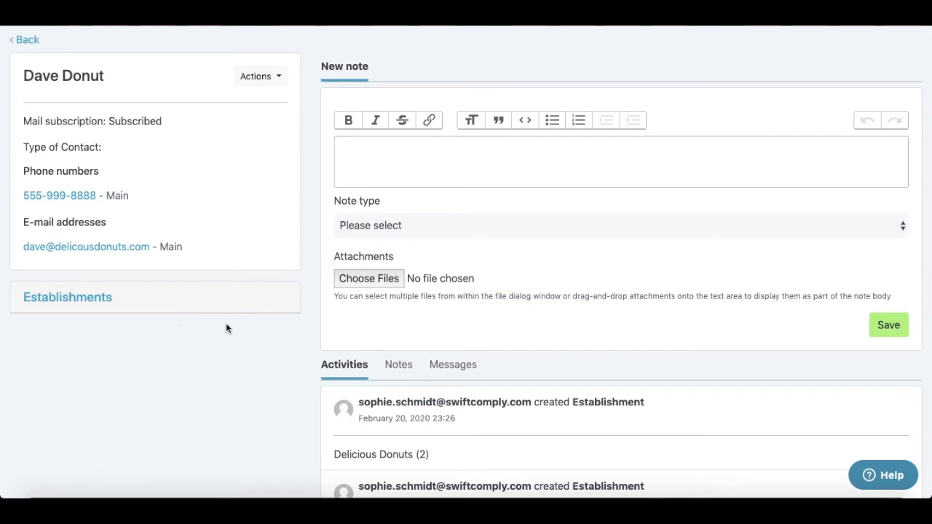
Review the contact's activity log and notes.
scroll(272, 335, down, 4)
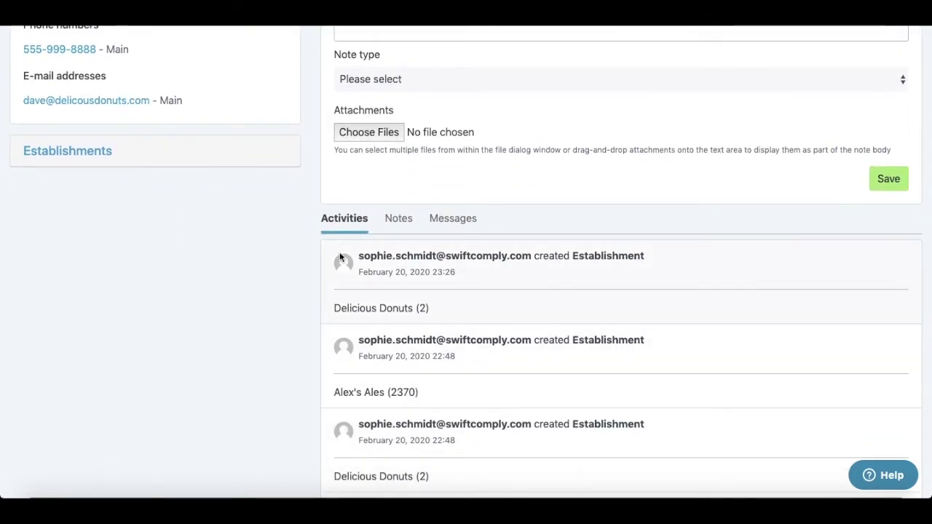
scroll(503, 287, down, 2)
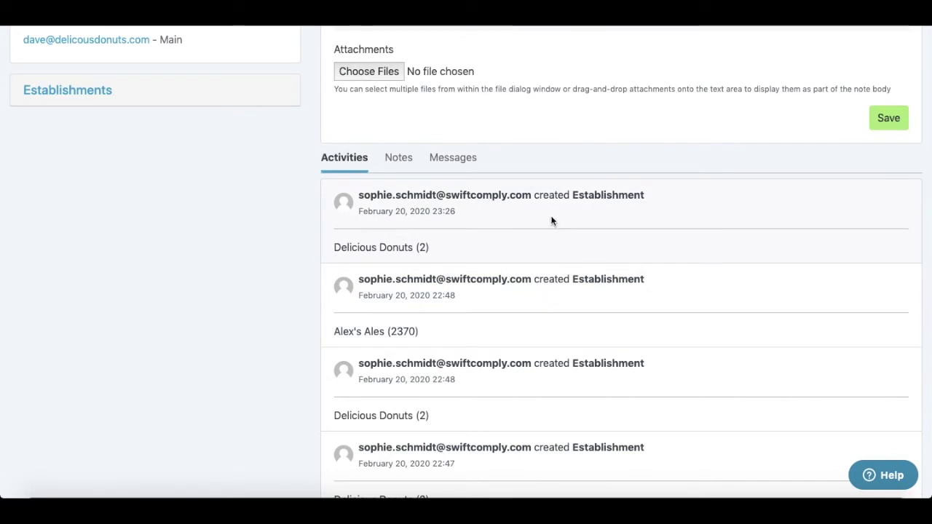
click(398, 157)
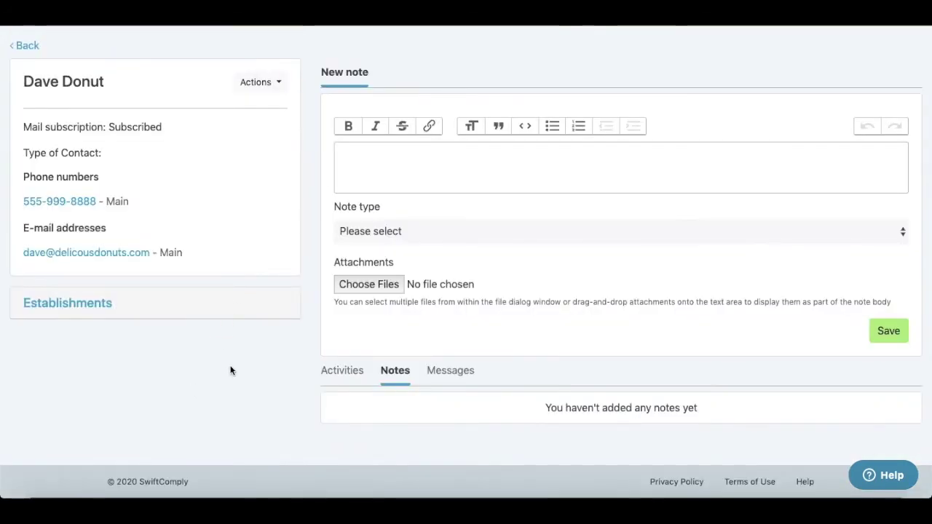
Look through the history of messages sent to the contact.
click(451, 373)
scroll(453, 375, down, 7)
scroll(442, 302, down, 1)
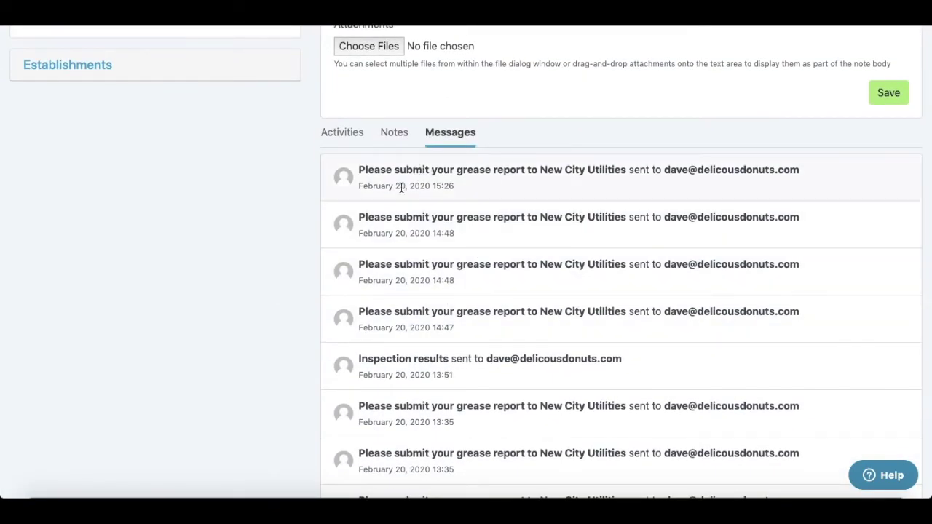
scroll(391, 320, down, 3)
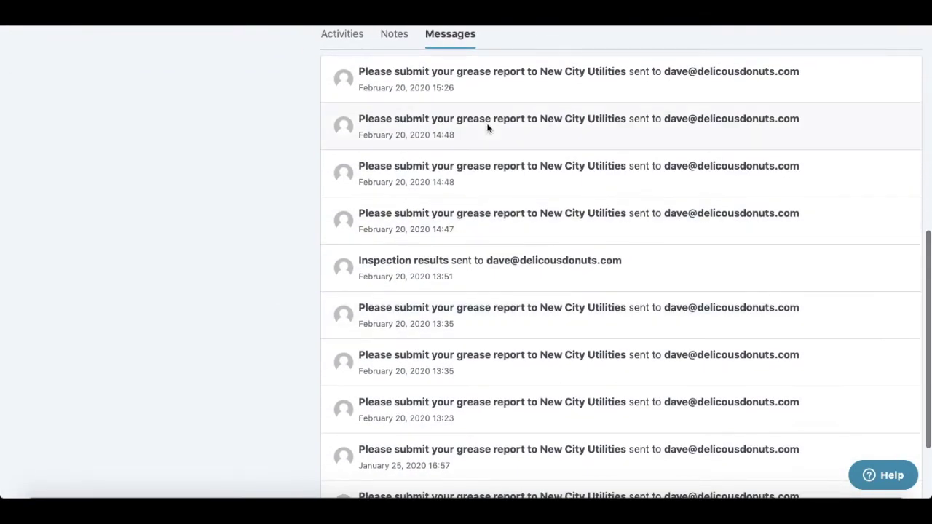
scroll(474, 353, down, 2)
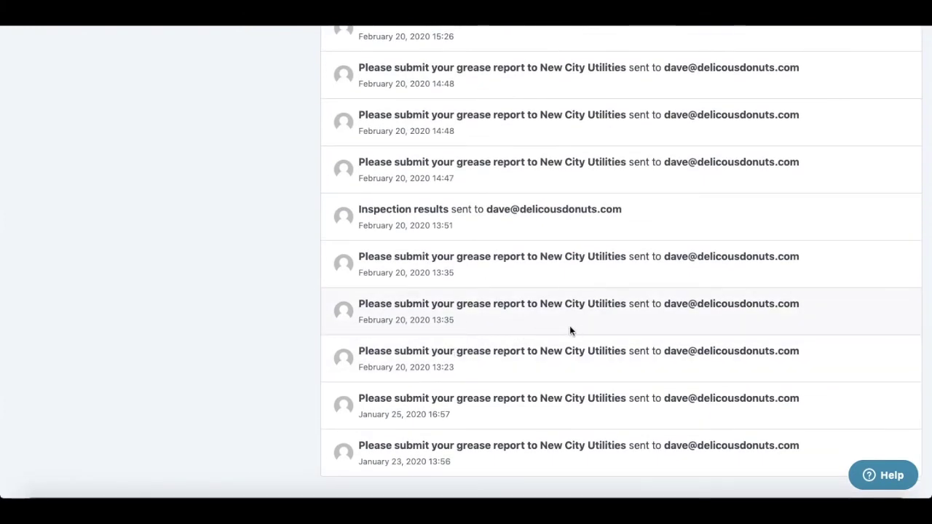
scroll(569, 325, up, 4)
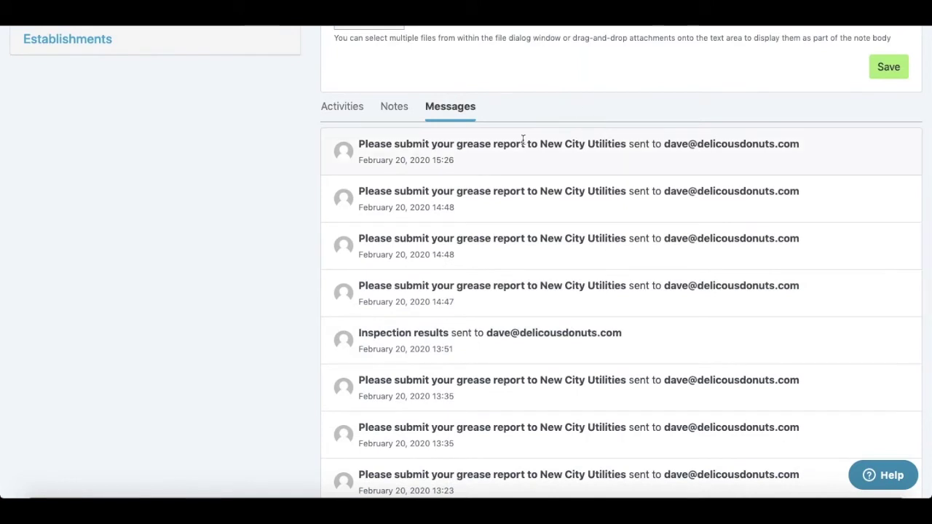
scroll(481, 160, up, 3)
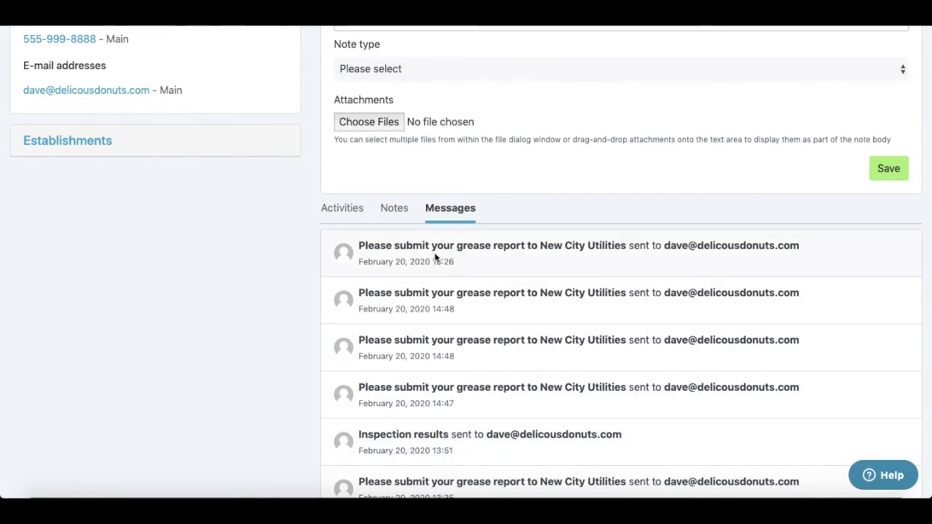
scroll(358, 225, up, 2)
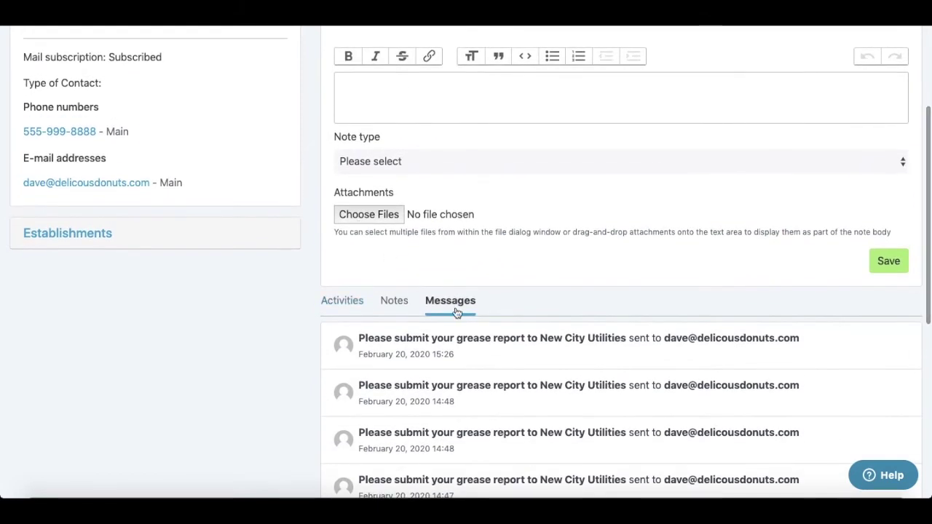
scroll(455, 313, up, 2)
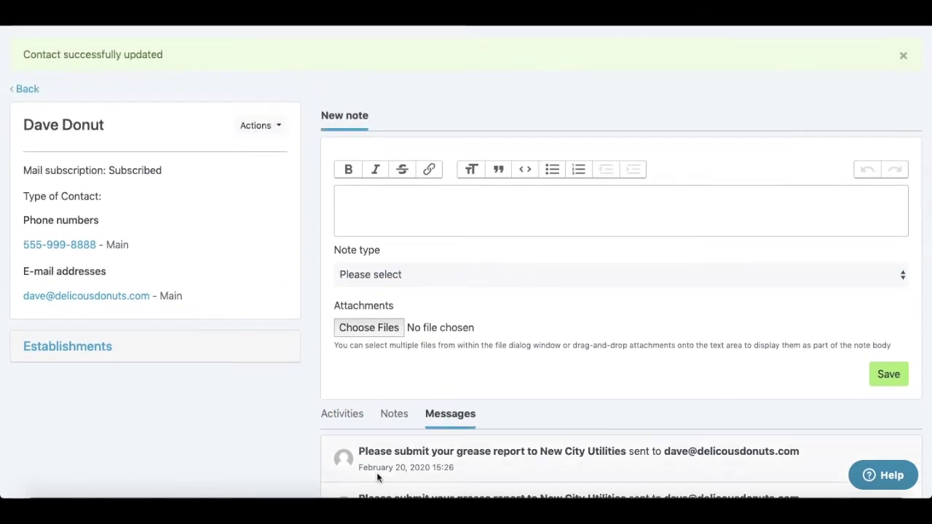
Expand the contact's list of establishments and go to the Delicious Donuts page from it.
click(93, 347)
scroll(102, 329, down, 3)
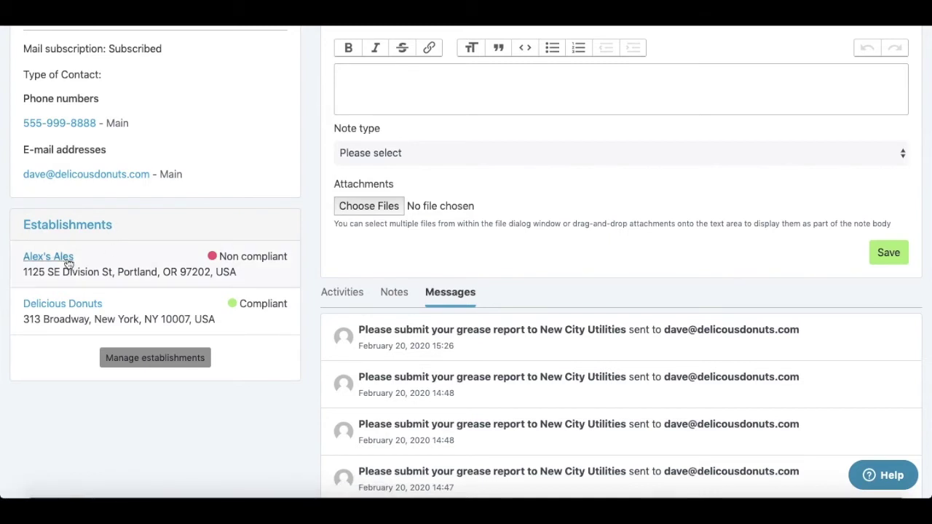
scroll(116, 237, up, 2)
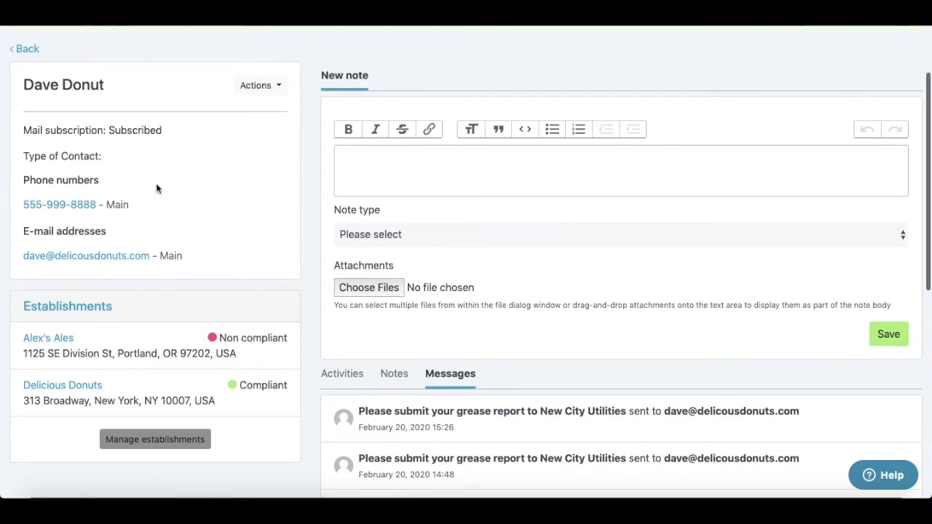
scroll(176, 188, down, 2)
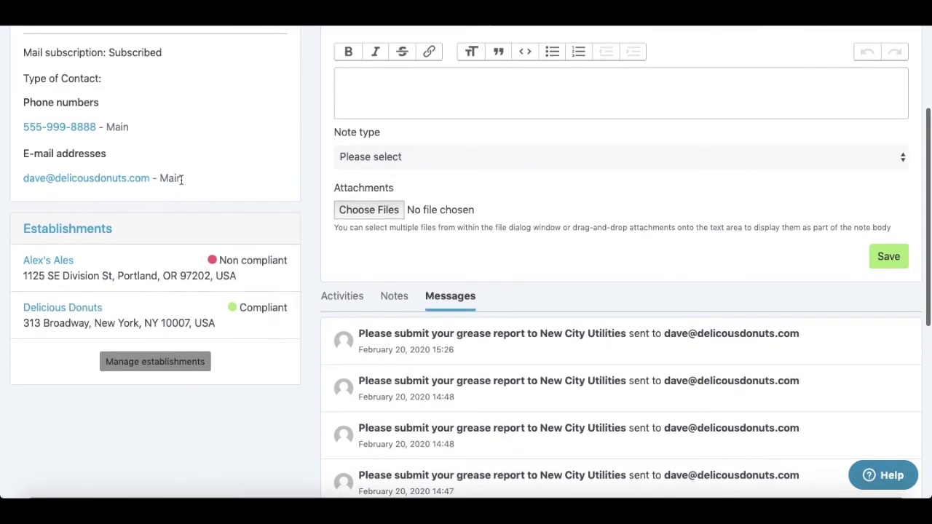
click(97, 308)
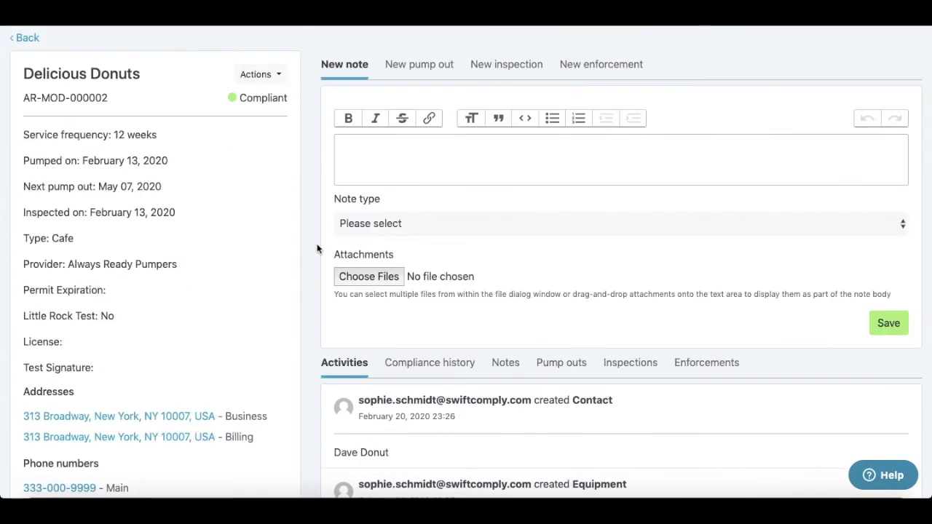
Write a new note for Delicious Donuts reading "Change needed, need to ask about GCD".
scroll(104, 322, down, 4)
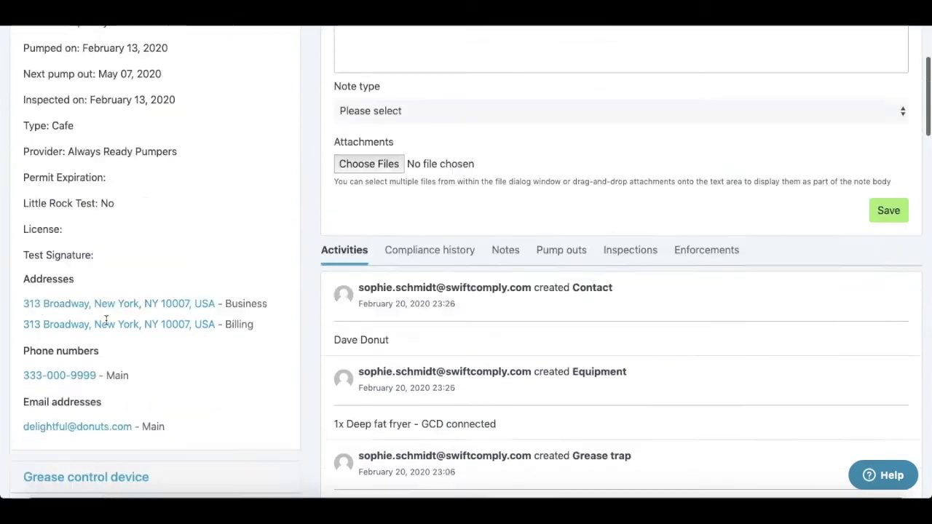
scroll(208, 338, down, 2)
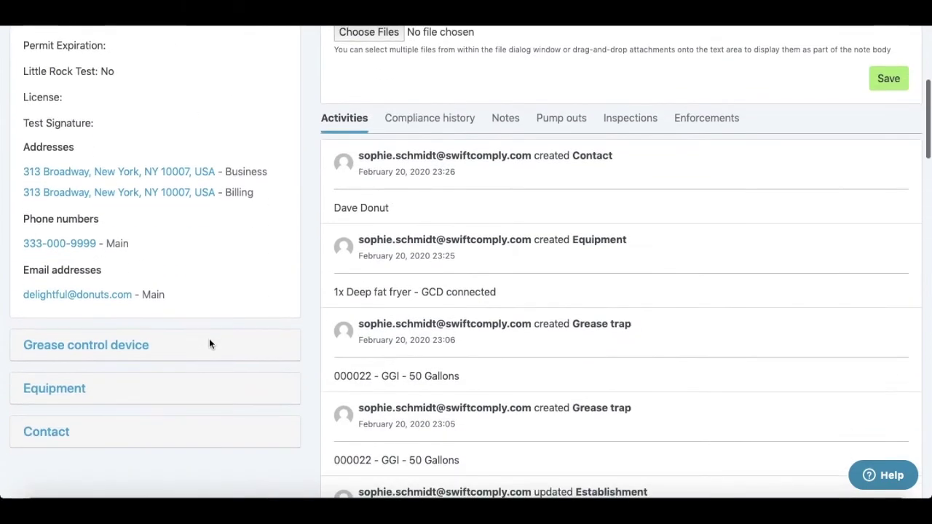
scroll(417, 244, up, 4)
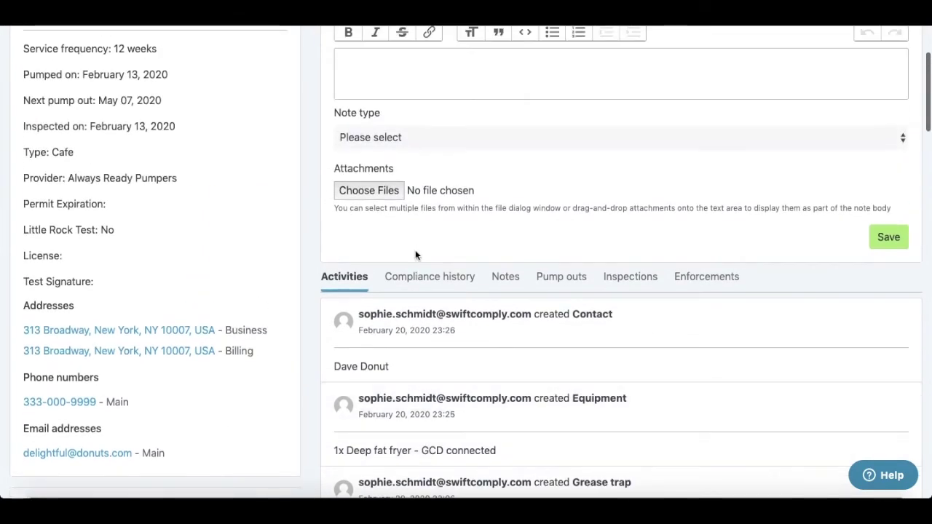
scroll(568, 348, up, 3)
scroll(562, 353, up, 1)
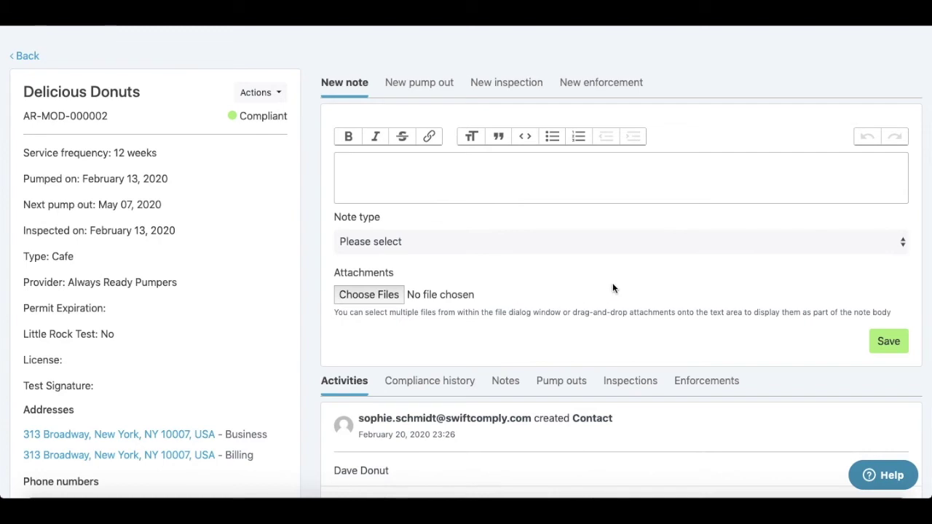
click(460, 195)
text(Chnage)
key(BackSpace)
key(BackSpace)
key(BackSpace)
key(BackSpace)
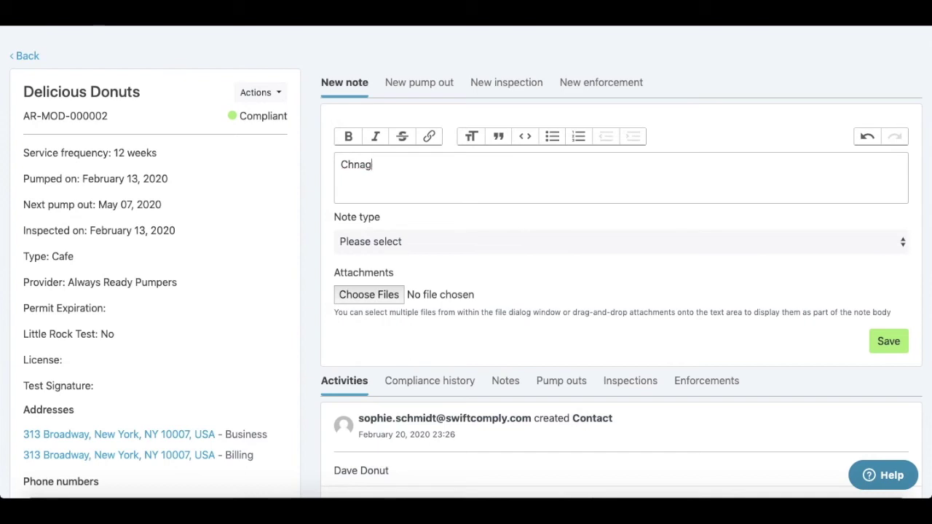
text(an ge)
key(BackSpace)
key(BackSpace)
text(ge needed, need to ask about GCD)
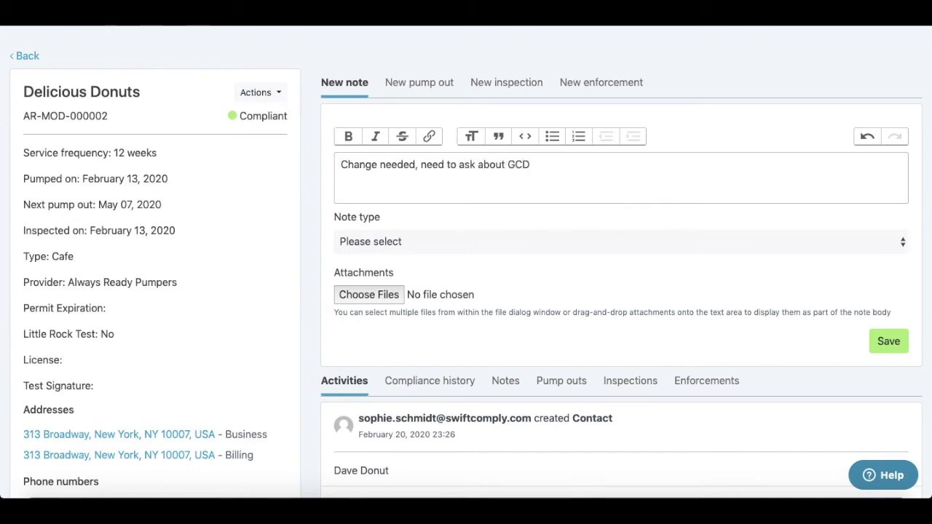
Set the note type to Other, save the note and check it in the establishment's activities.
click(435, 243)
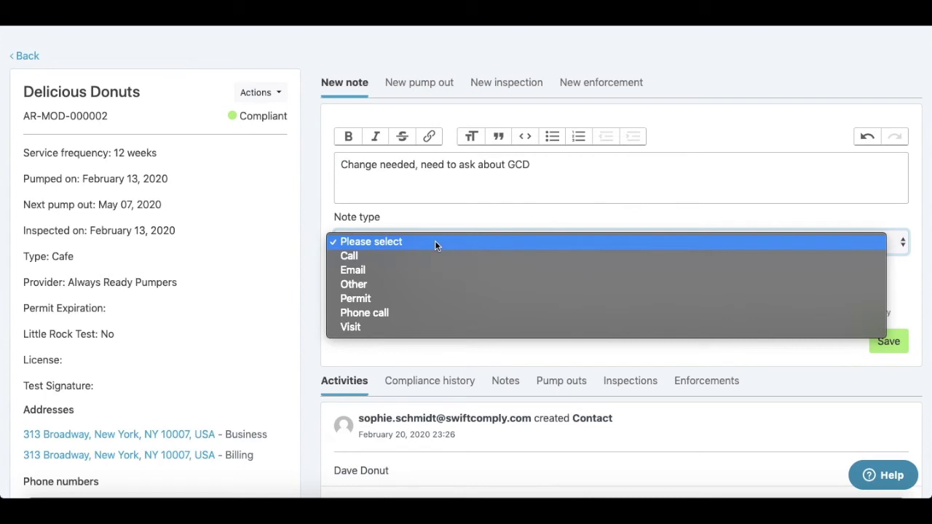
click(430, 284)
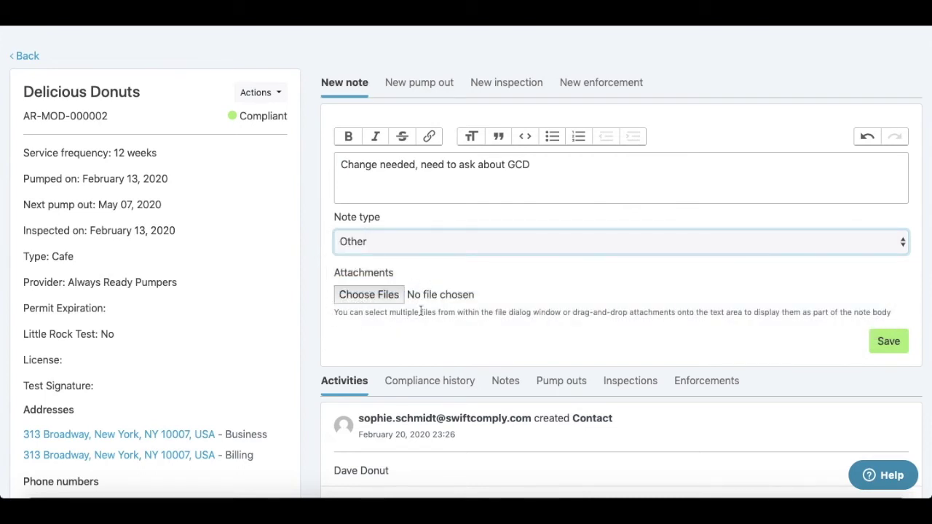
click(889, 345)
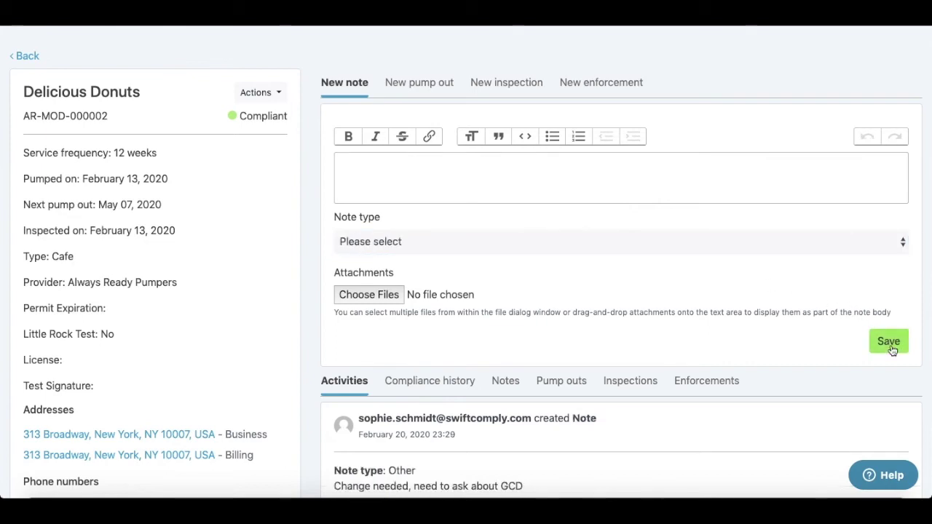
scroll(716, 313, down, 3)
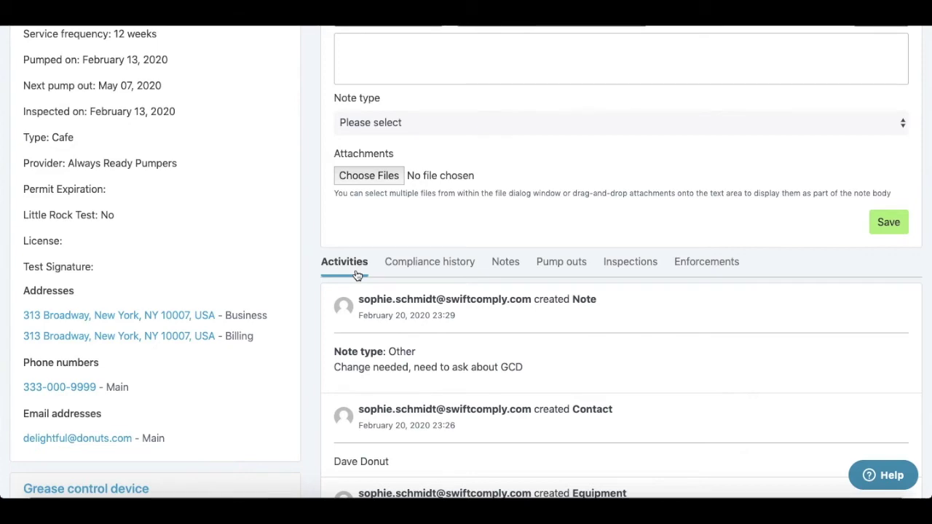
scroll(452, 161, up, 2)
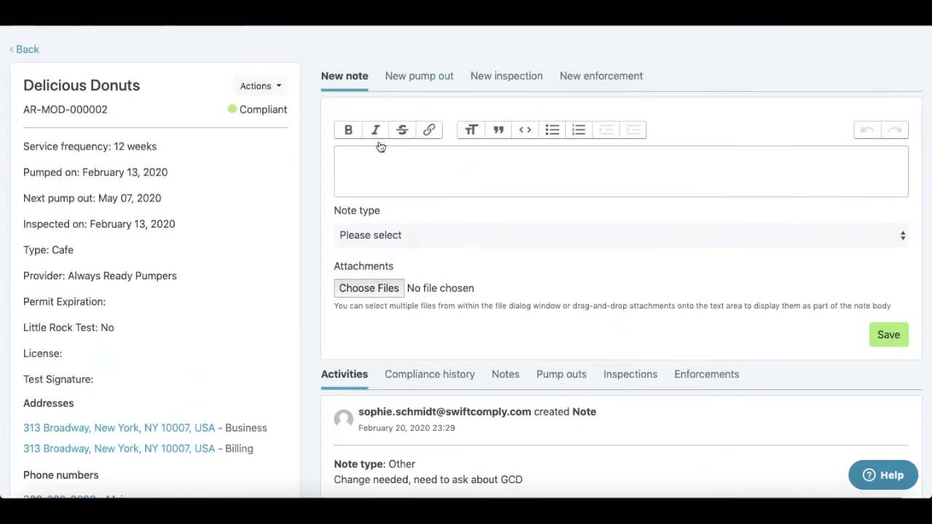
Review the latest activities logged for Delicious Donuts, and open the establishment's list of notes.
scroll(414, 232, down, 3)
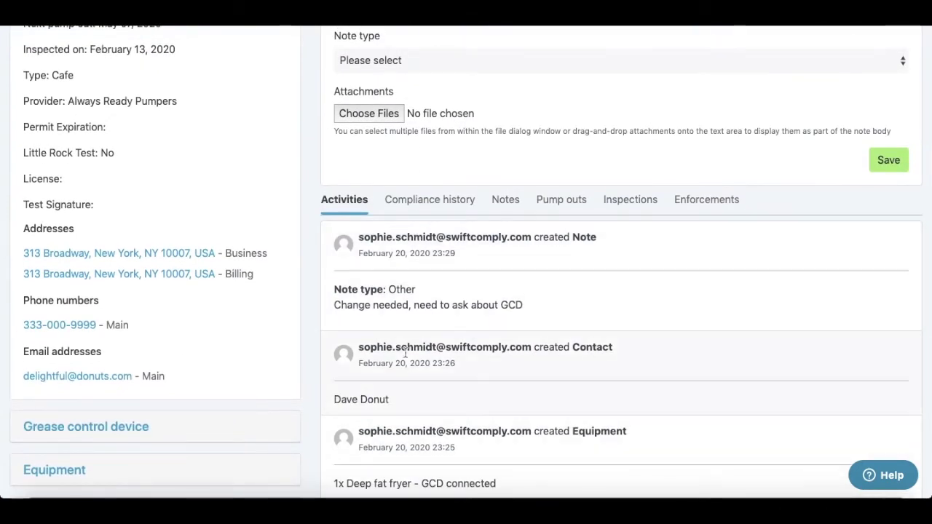
scroll(404, 355, down, 1)
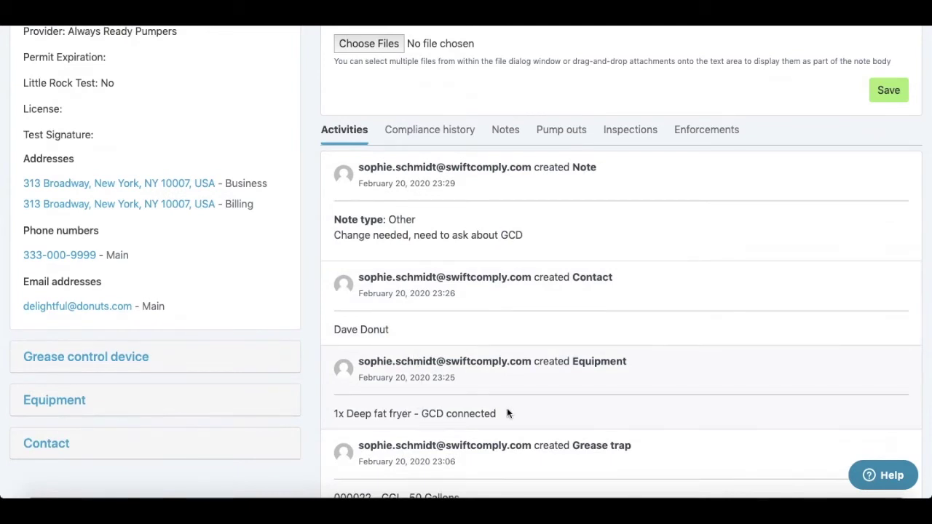
scroll(507, 412, down, 1)
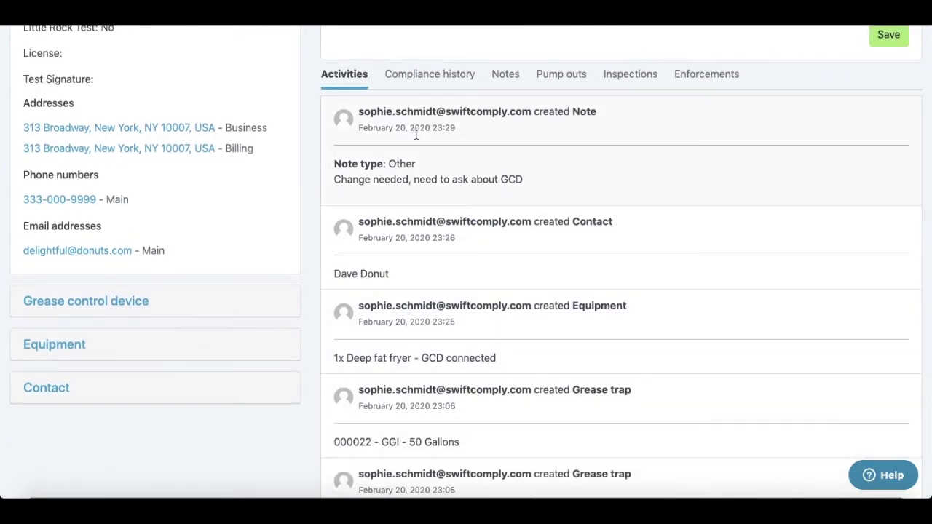
scroll(564, 216, up, 2)
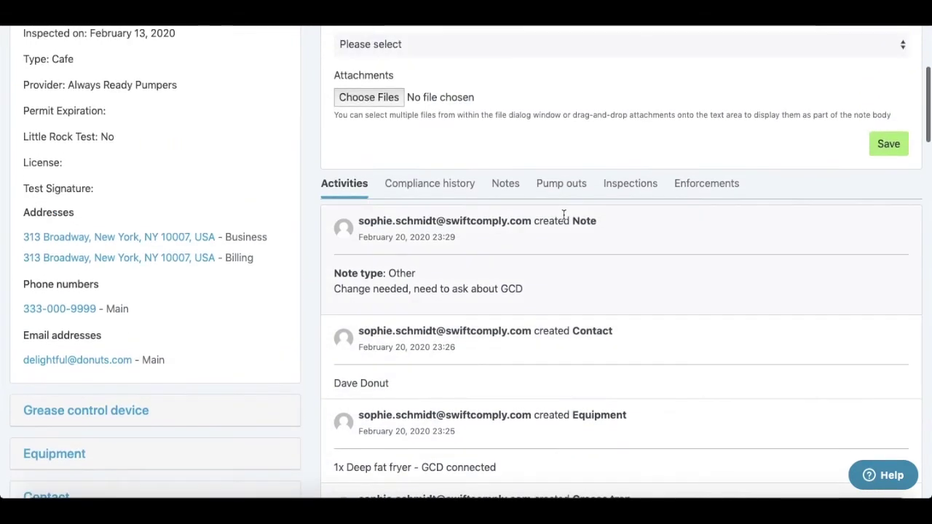
click(502, 188)
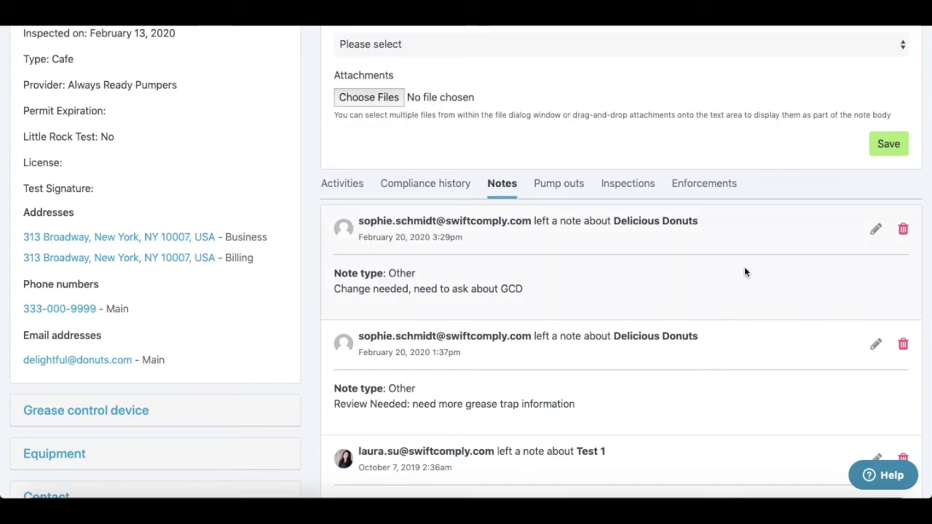
Start a new pump out for Delicious Donuts with Always Ready Pumpers as provider, serviced on February 19, 2020.
scroll(716, 259, up, 3)
scroll(715, 261, up, 1)
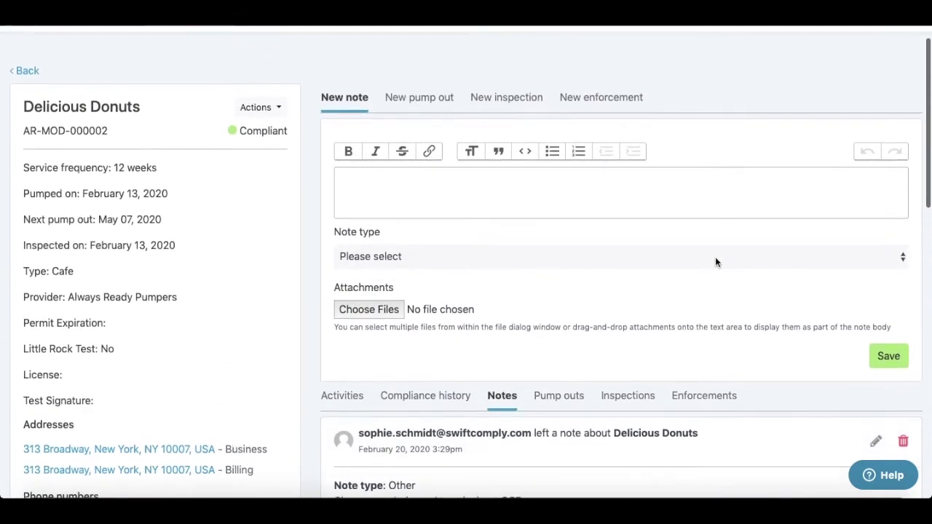
click(438, 113)
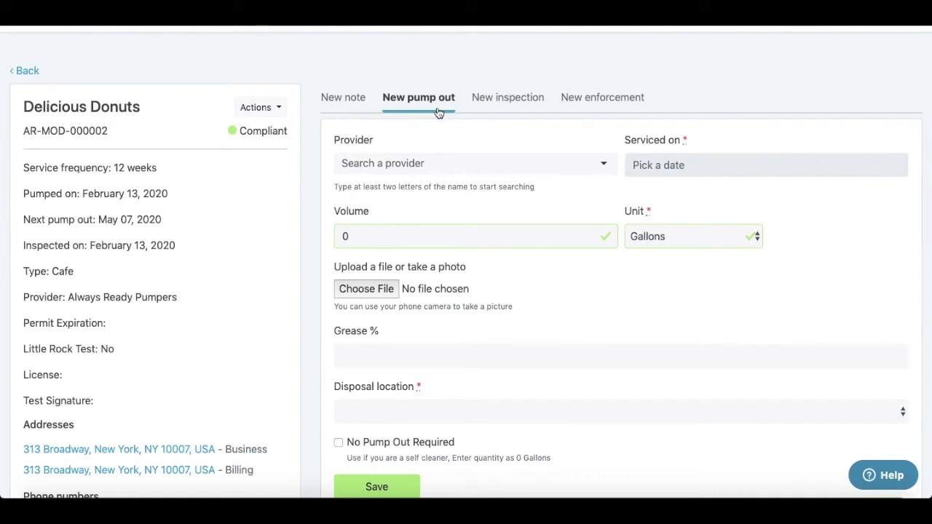
click(425, 162)
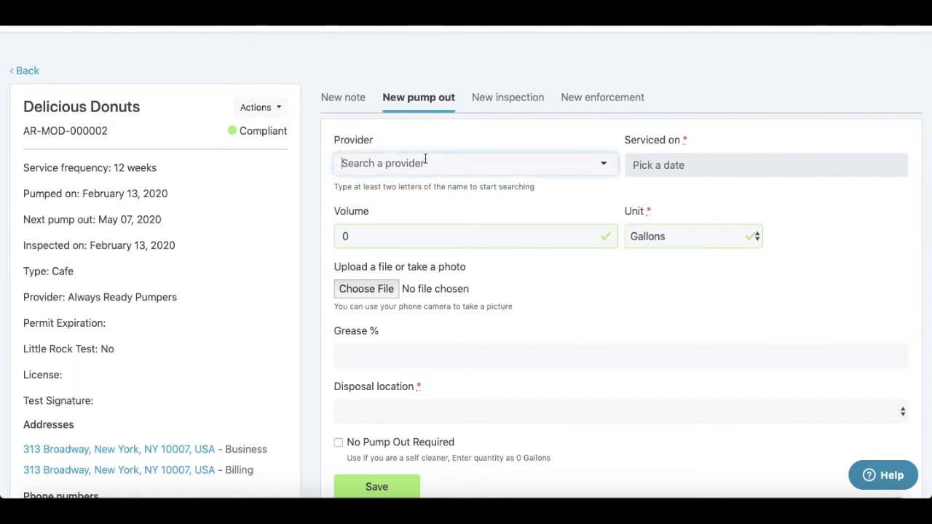
text(alw)
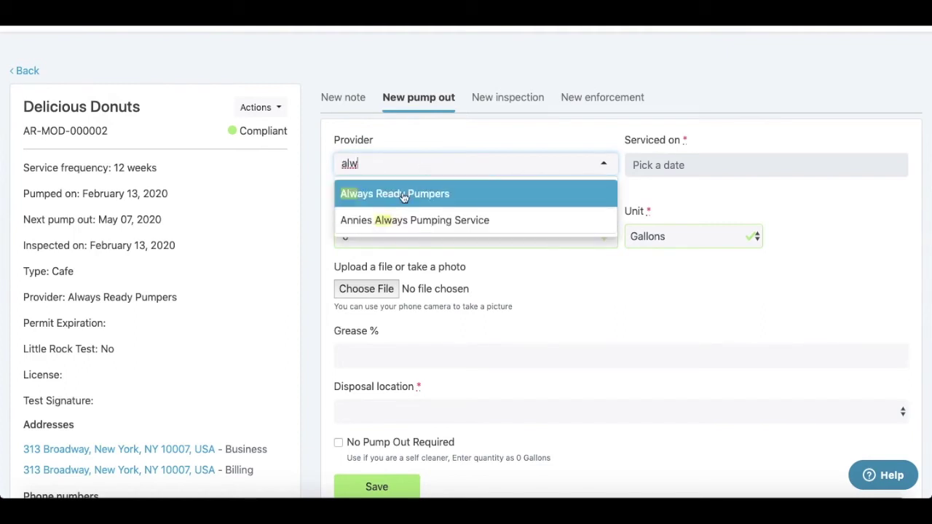
click(402, 193)
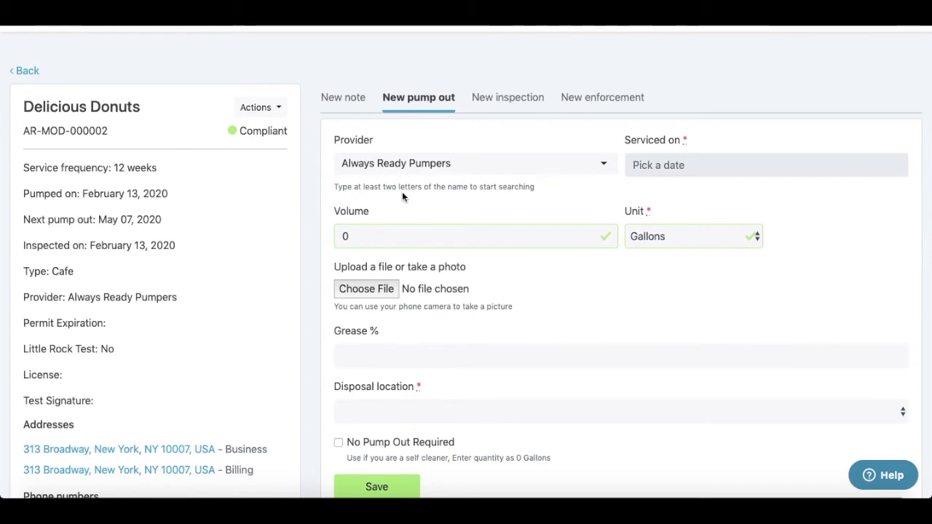
click(705, 166)
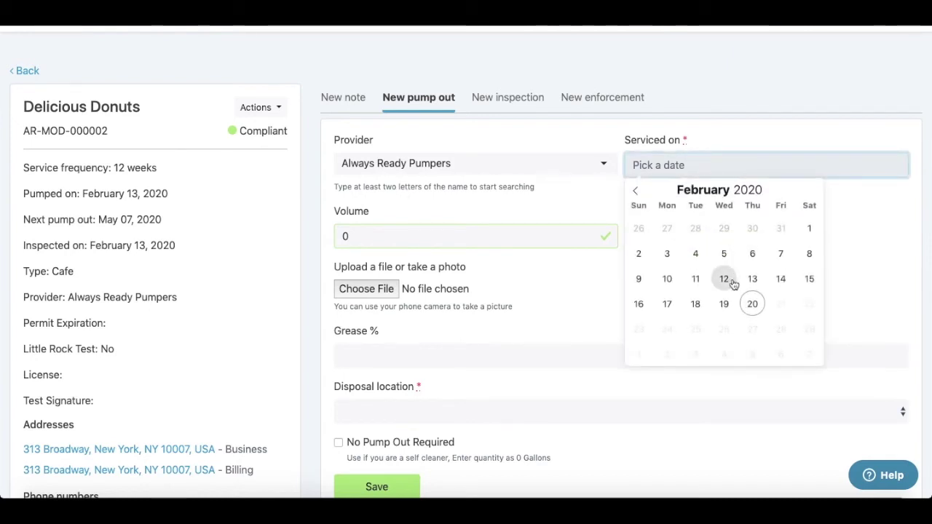
click(724, 304)
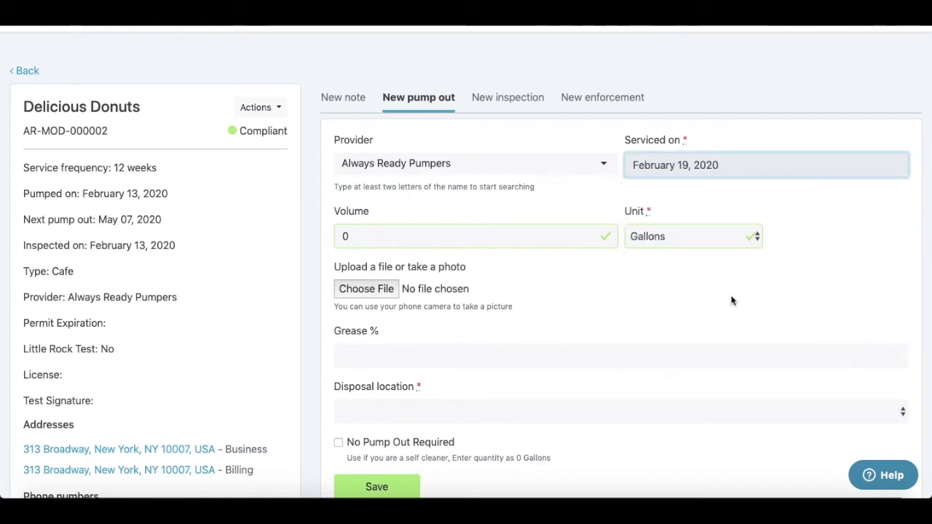
click(488, 238)
text(50)
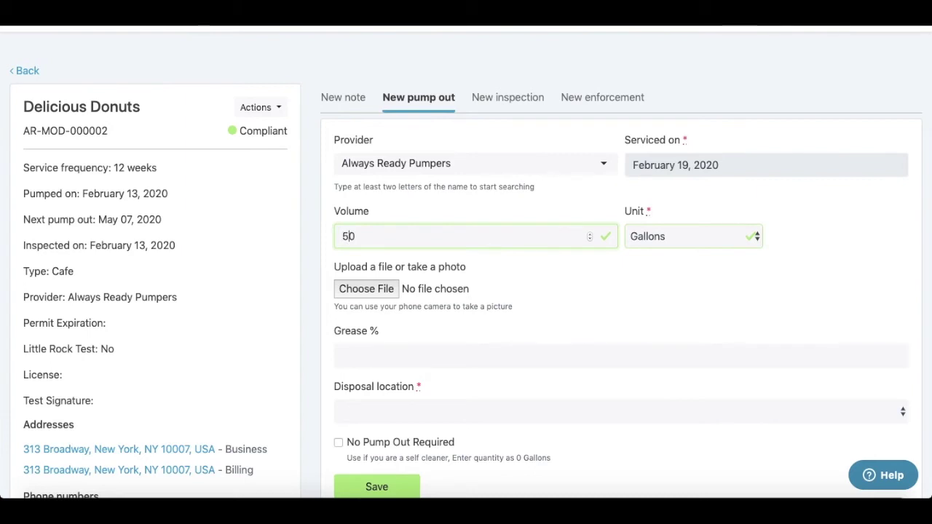
click(369, 289)
click(364, 187)
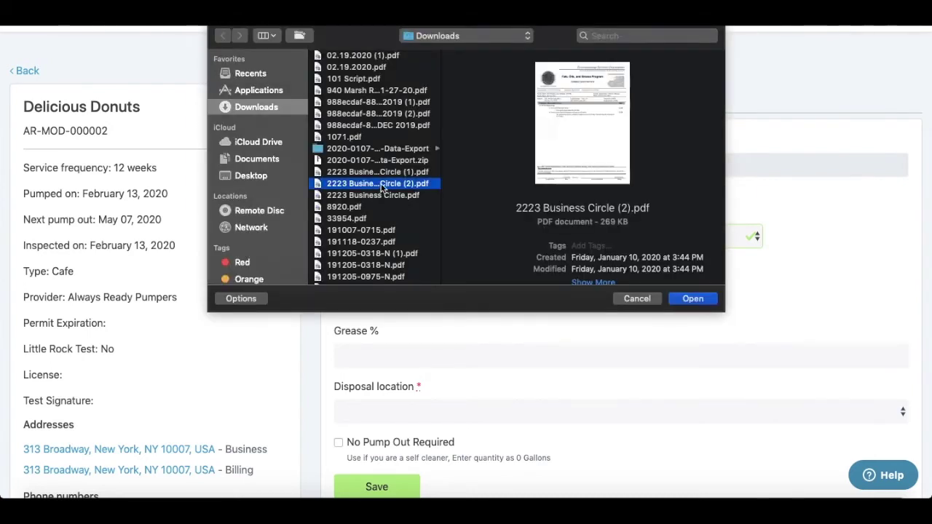
click(671, 300)
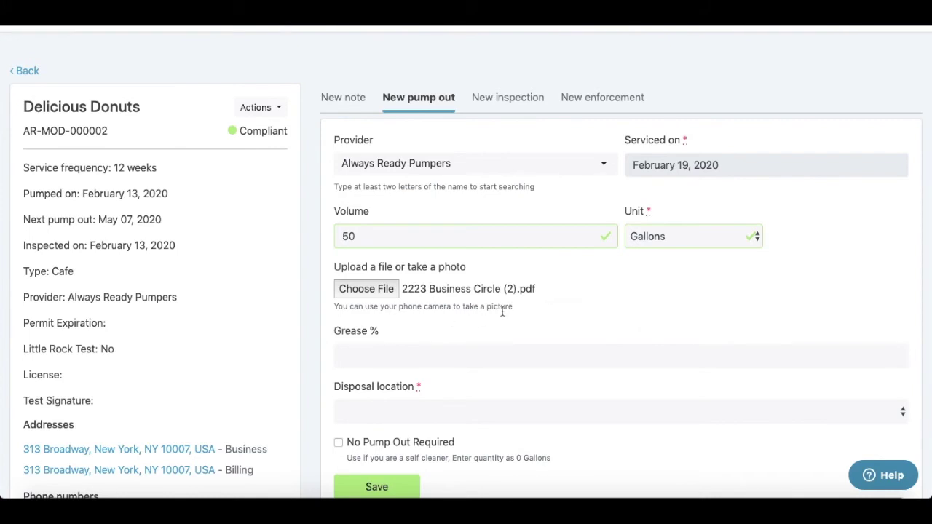
Choose LRWA Disposal Site as the disposal location, save the pump out and check the establishment's pump out dates.
scroll(458, 304, down, 3)
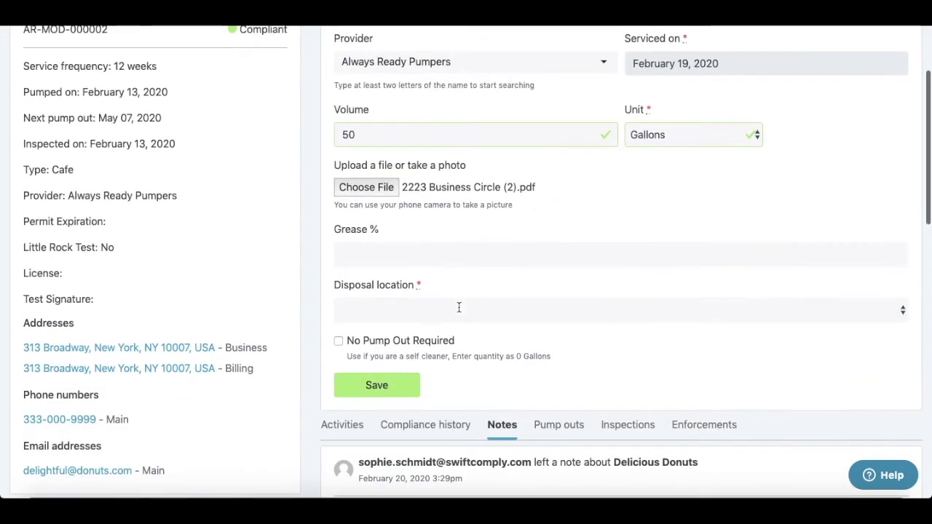
scroll(436, 253, down, 2)
click(435, 252)
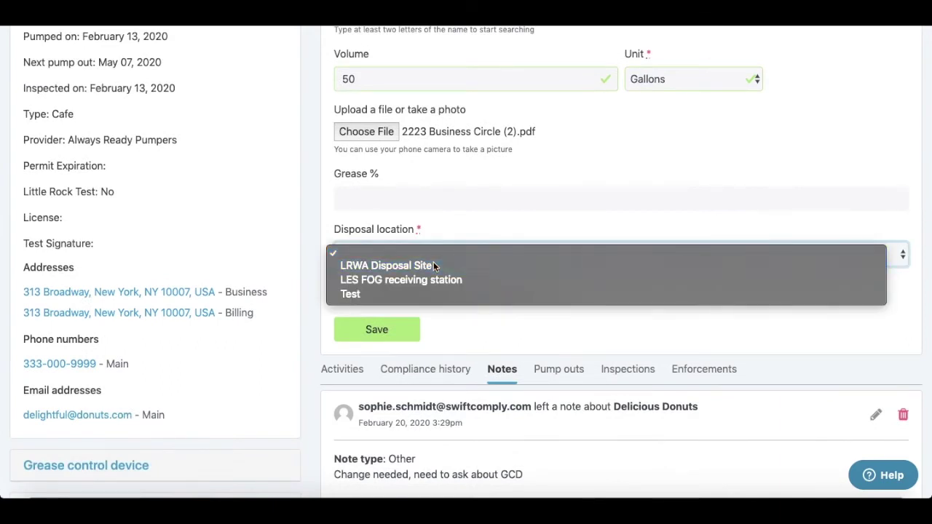
click(434, 263)
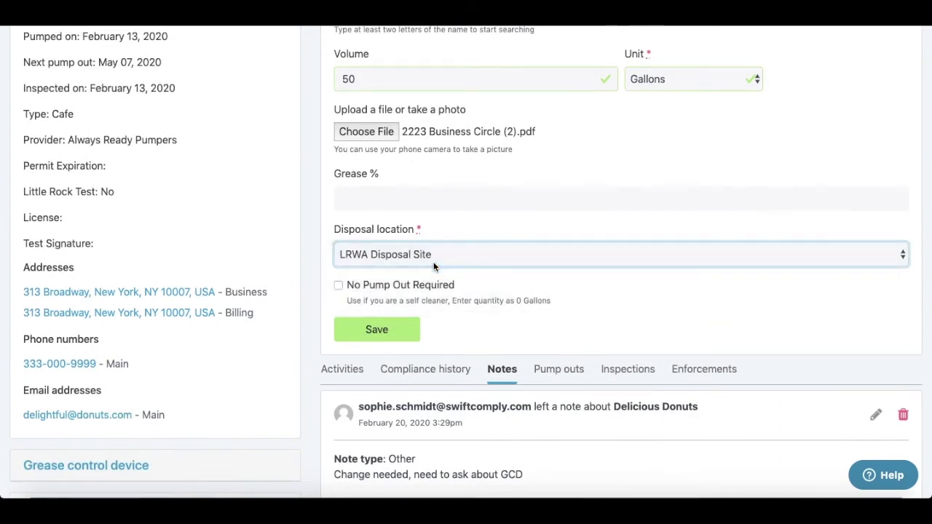
click(366, 335)
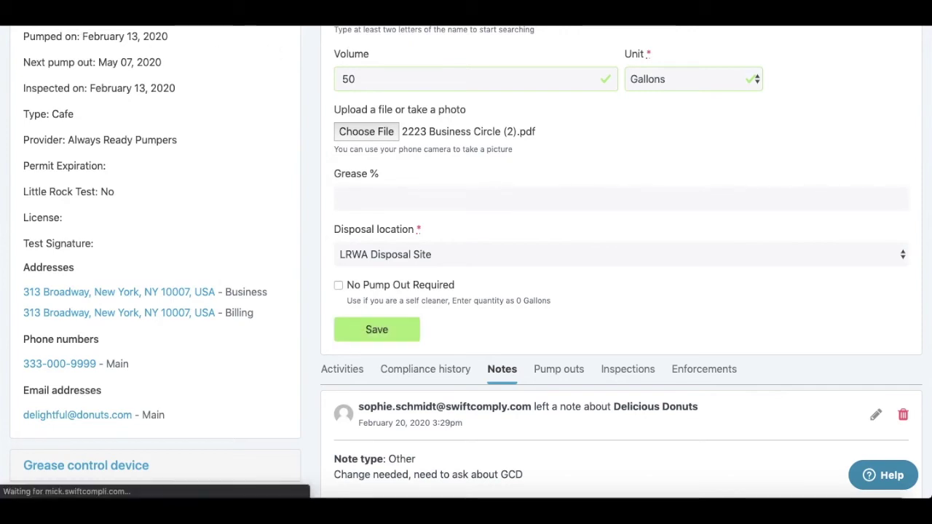
scroll(138, 117, up, 3)
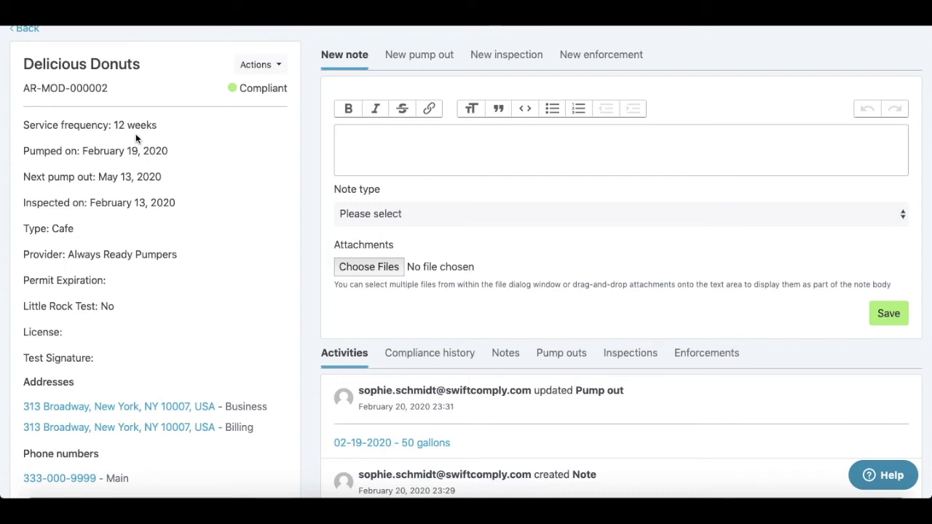
Open the 02-19-2020 pump out for editing from the pump out history of Delicious Donuts.
scroll(509, 232, down, 4)
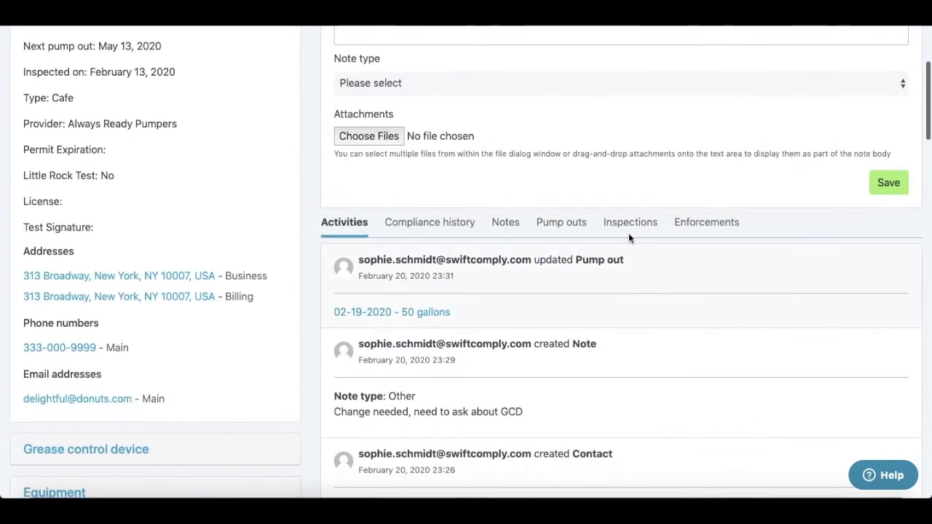
click(565, 226)
scroll(460, 287, down, 1)
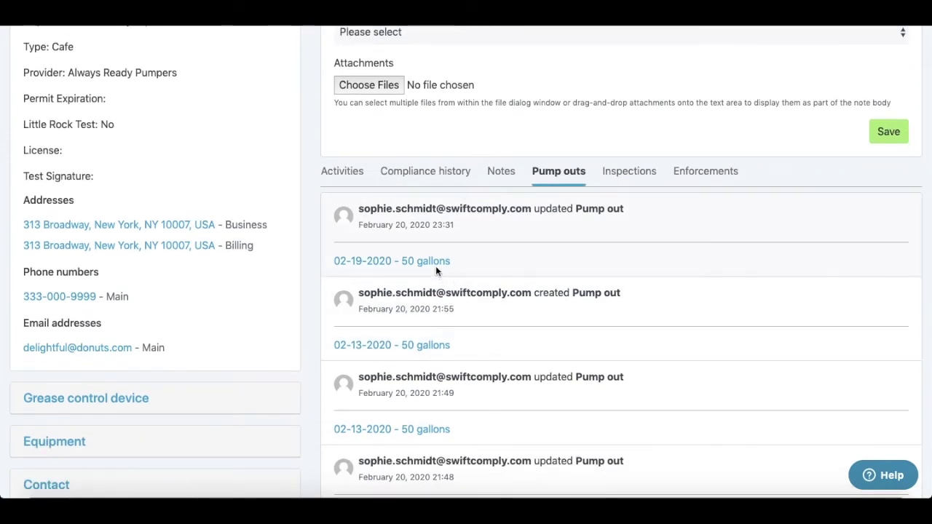
click(437, 262)
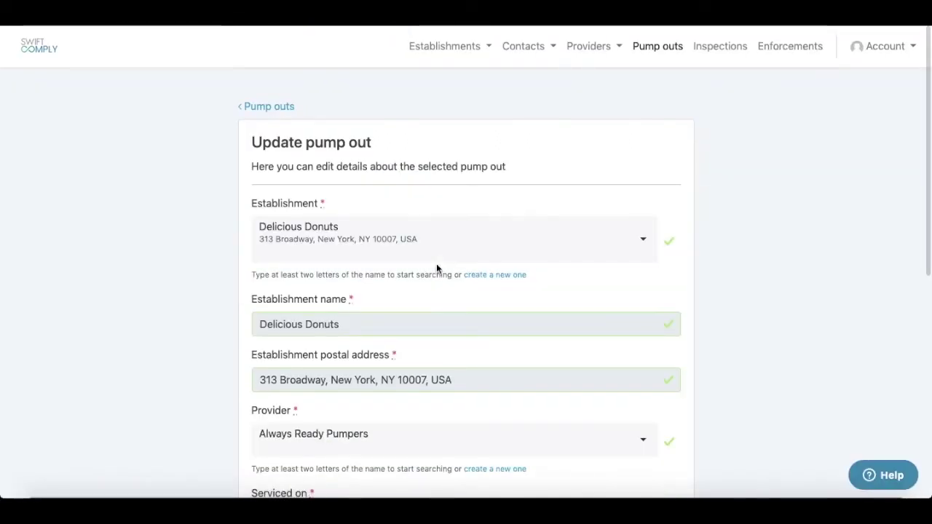
Set the pump out's volume to 500 gallons.
scroll(437, 269, down, 1)
scroll(437, 269, down, 5)
click(373, 213)
text(00)
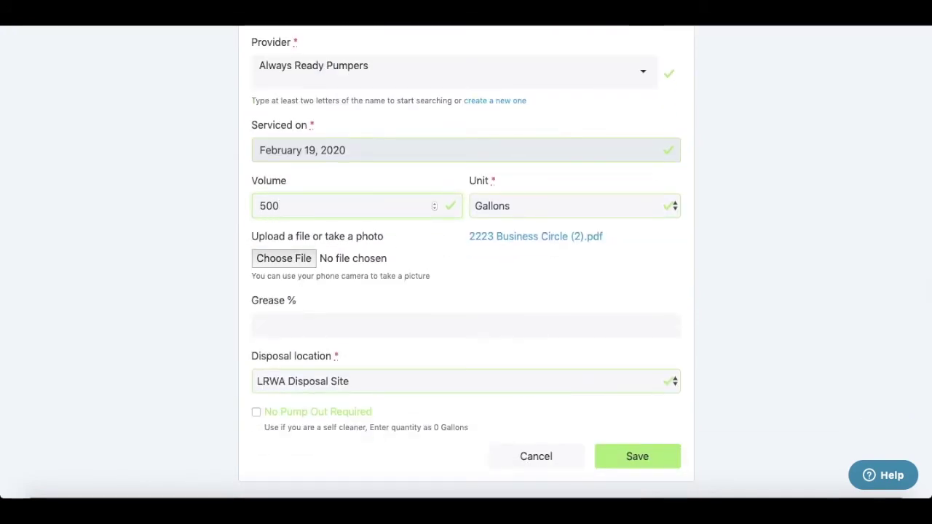
scroll(453, 288, down, 1)
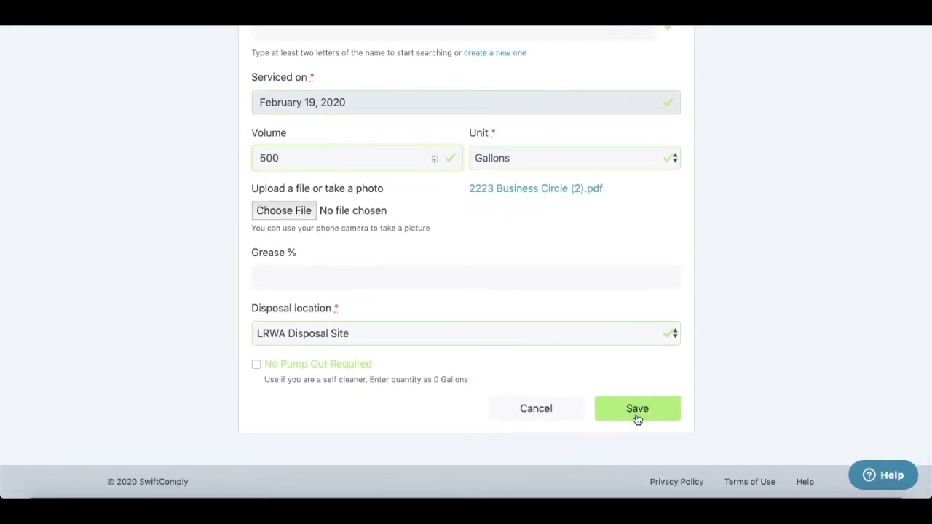
Save the edited pump out with the change note "changed quantity".
click(635, 415)
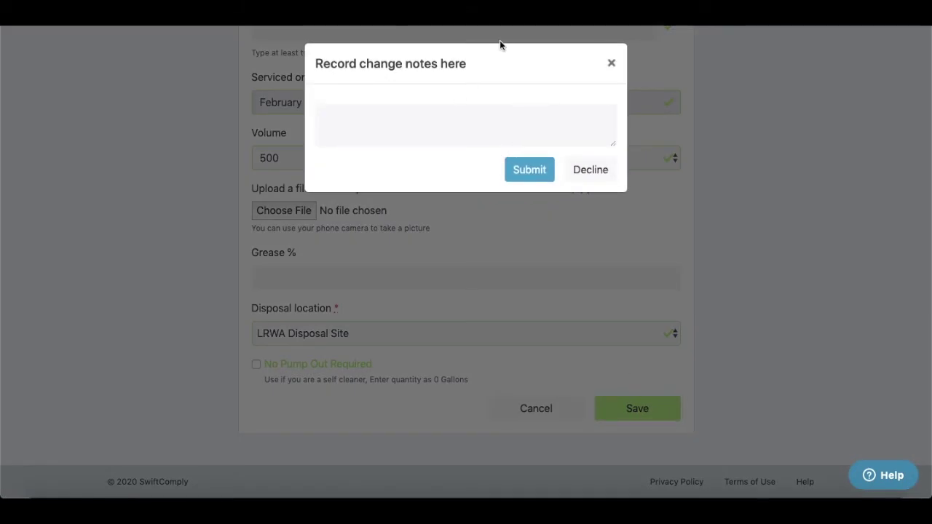
click(399, 126)
text(changed )
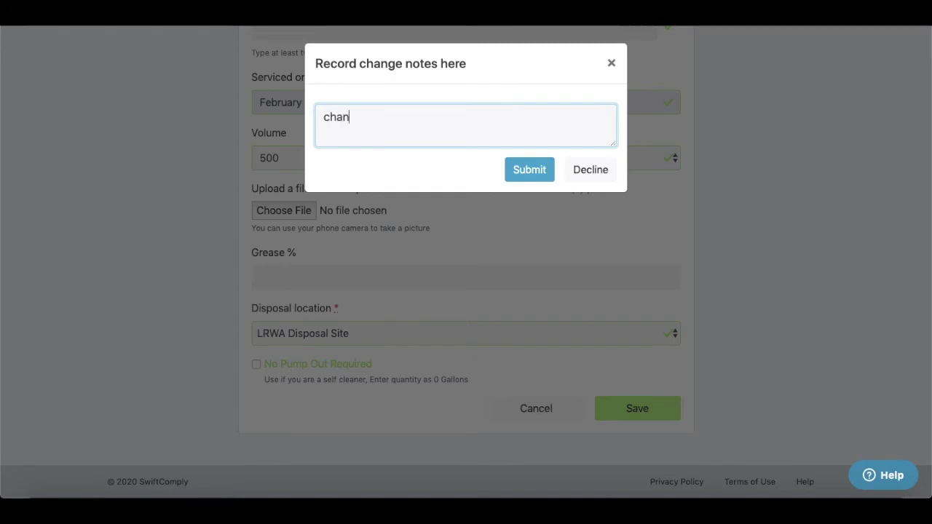
text(quantity)
click(528, 169)
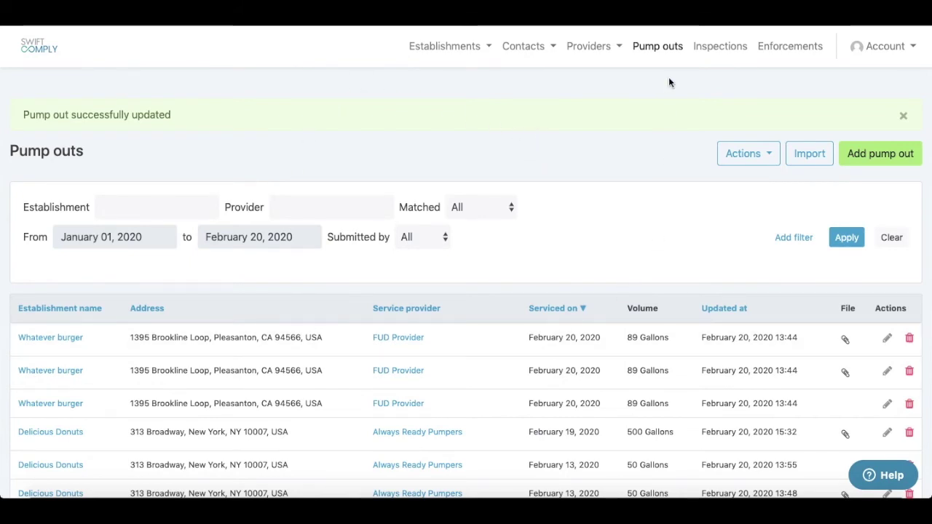
Return to the establishments list, clear the name search filter and open the Delicious Donuts page.
click(444, 49)
click(442, 79)
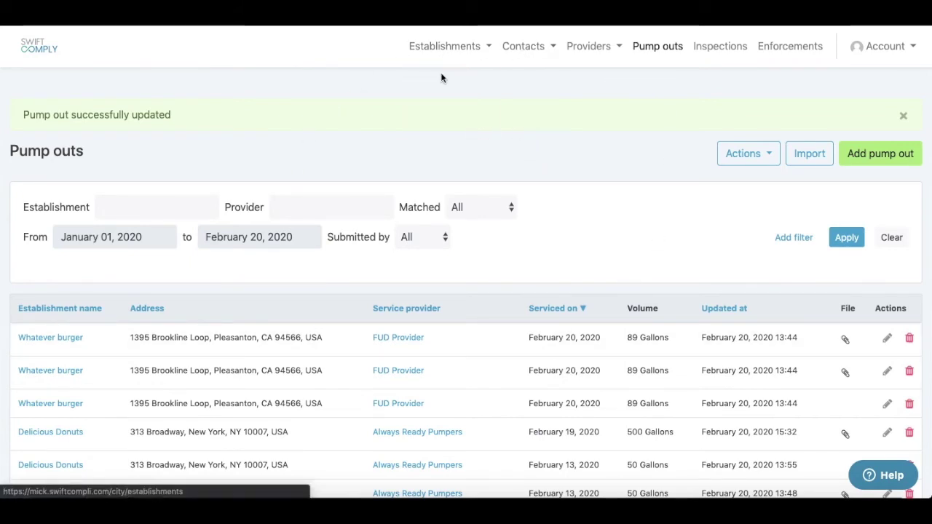
click(215, 169)
double_click(214, 169)
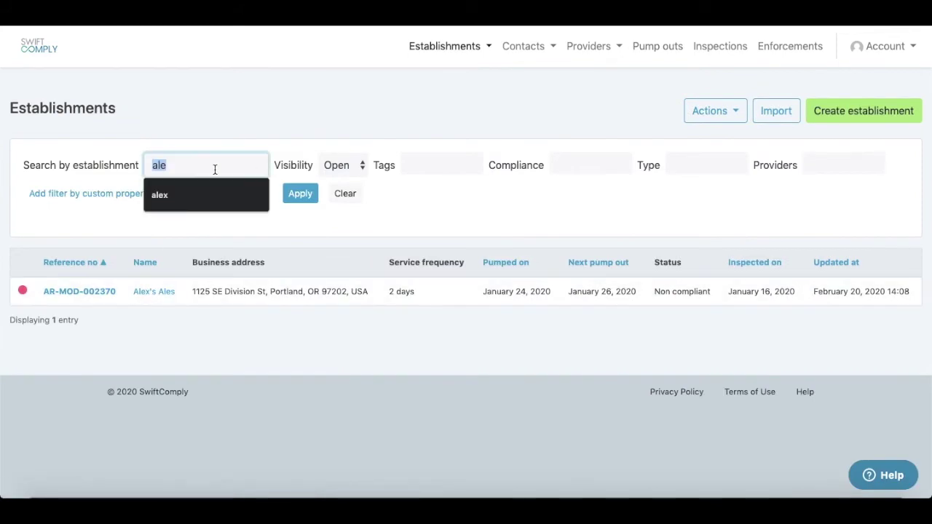
key(BackSpace)
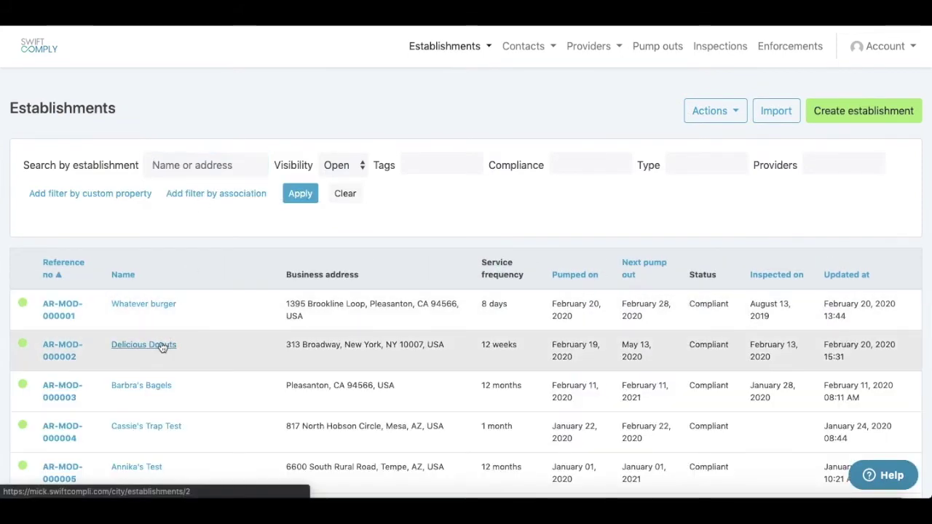
click(162, 345)
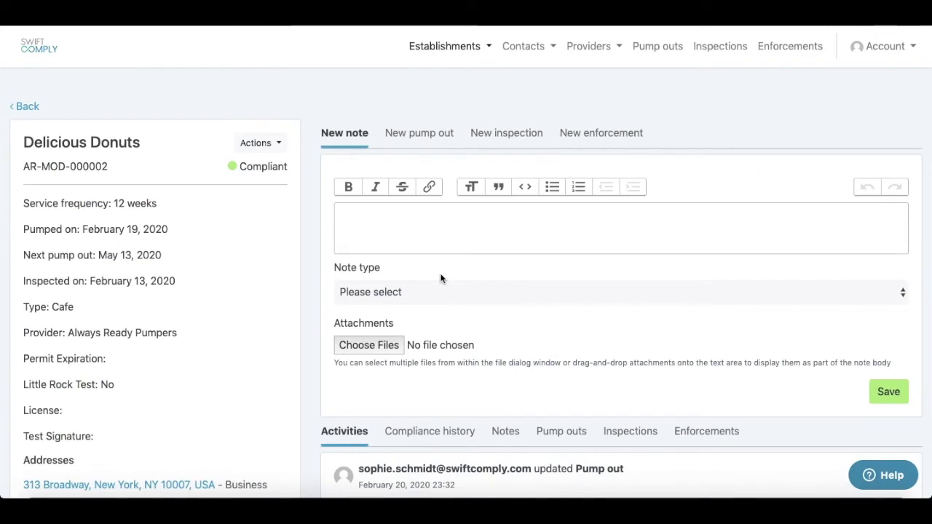
Start a new inspection for Delicious Donuts with the Inspection Example template and the inspection date February 19, 2020.
scroll(440, 278, down, 1)
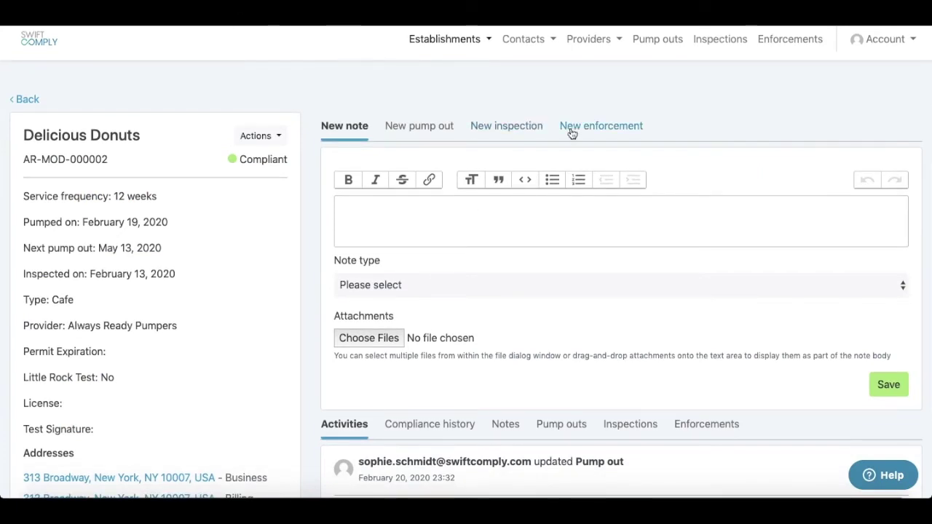
click(519, 138)
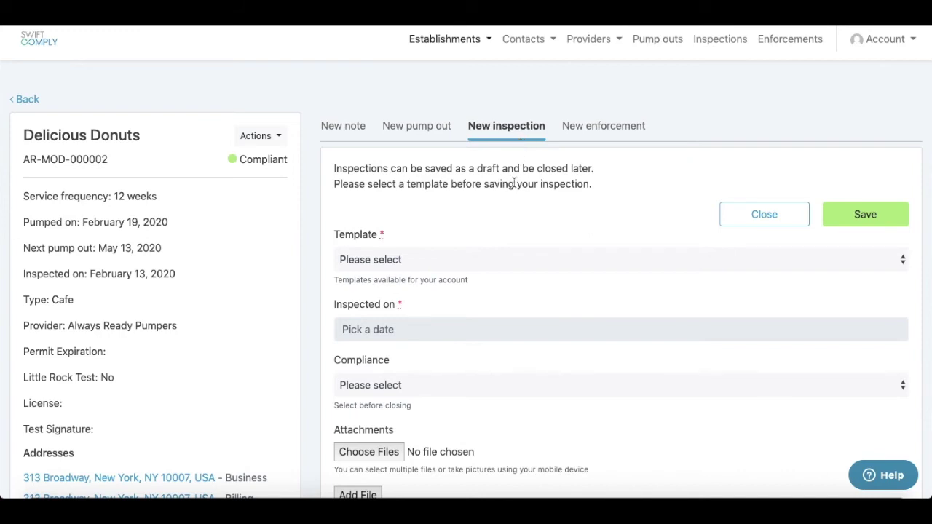
scroll(514, 184, down, 2)
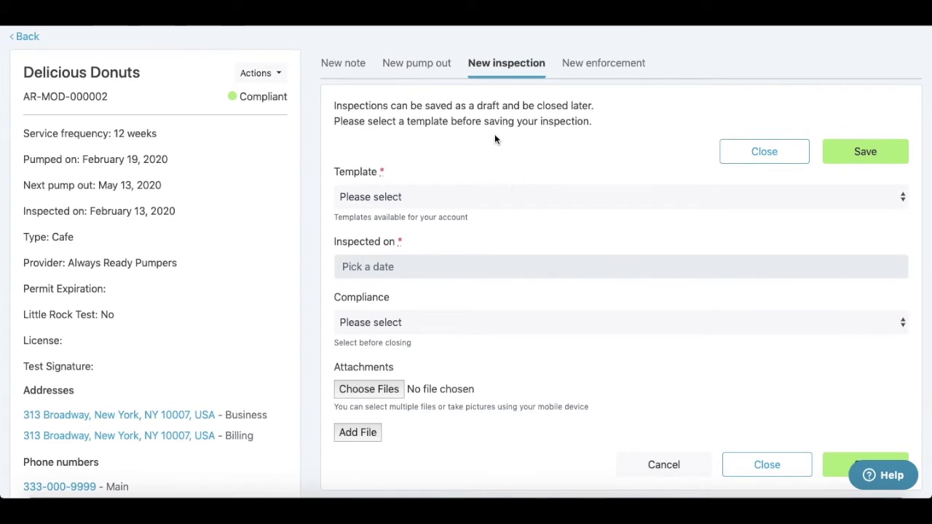
scroll(495, 138, down, 1)
click(485, 163)
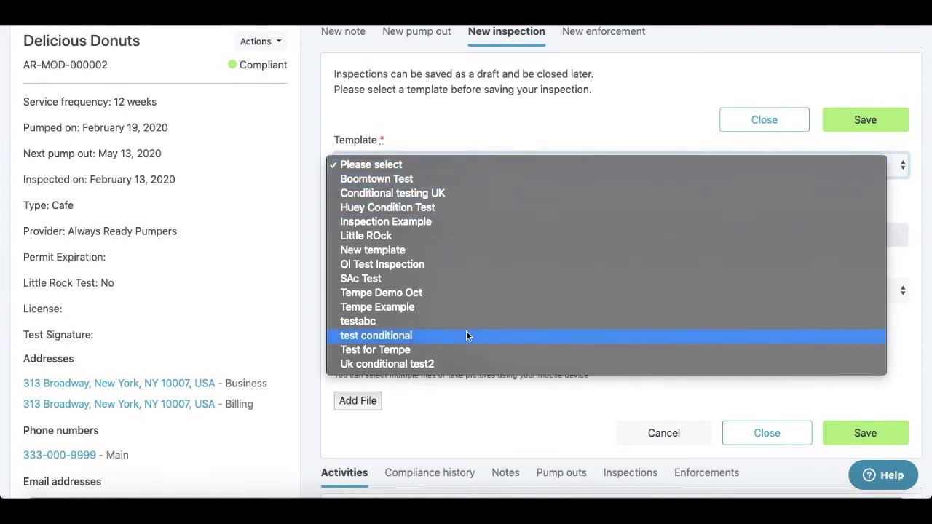
click(463, 221)
scroll(463, 222, down, 2)
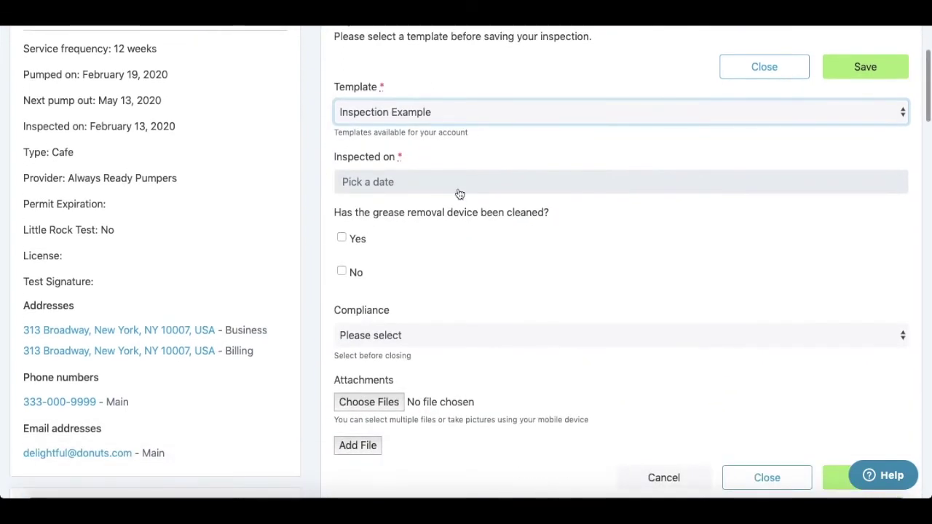
click(458, 192)
click(433, 322)
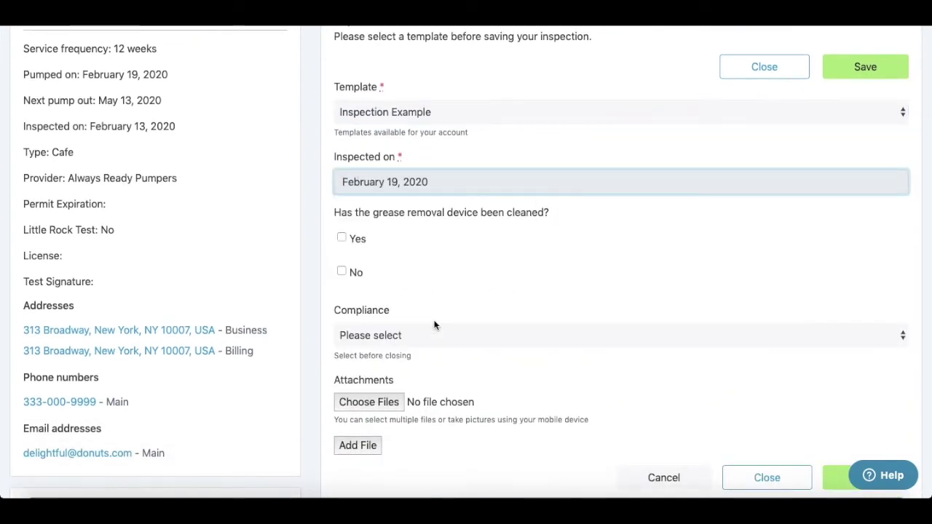
Answer Yes to the grease removal device being cleaned and enter 02/19/2020 as the date of last service.
click(342, 238)
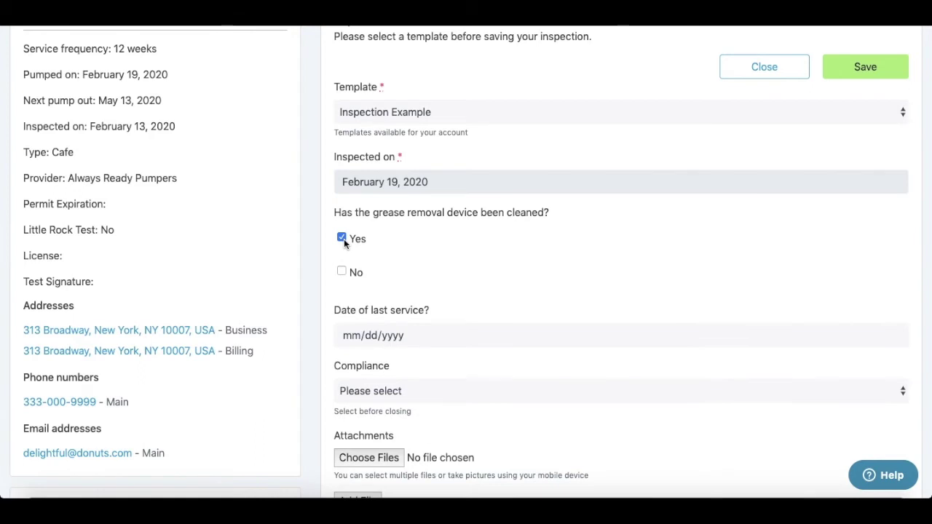
scroll(359, 304, down, 3)
scroll(359, 304, down, 1)
click(352, 201)
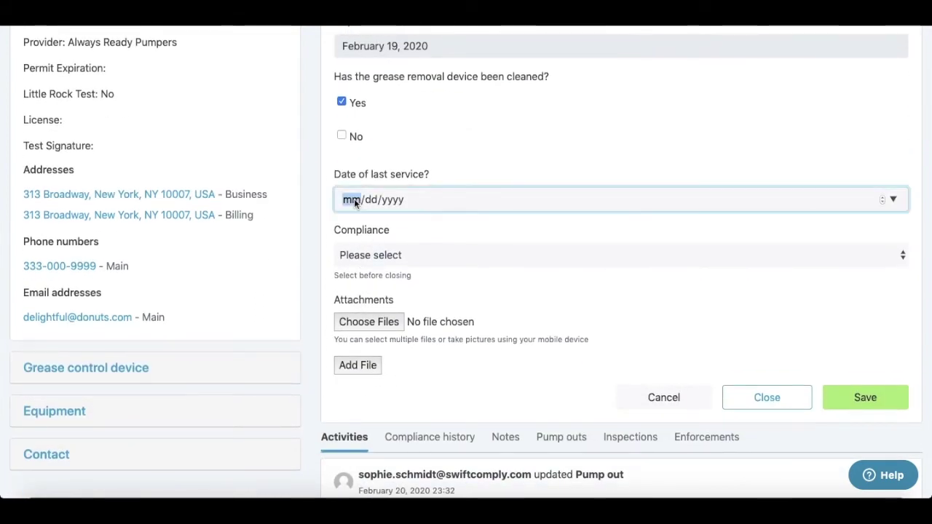
text(02192020)
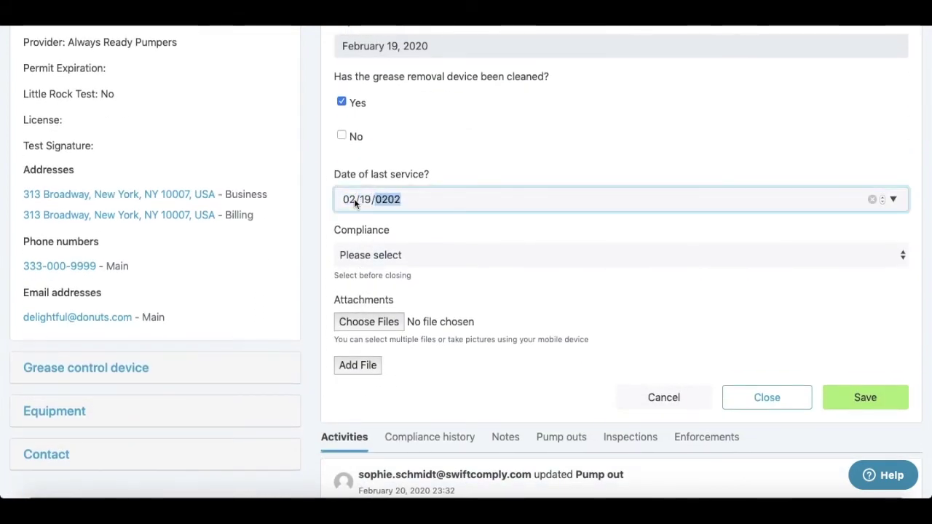
Set the inspection's compliance to Compliant and close the inspection.
click(407, 255)
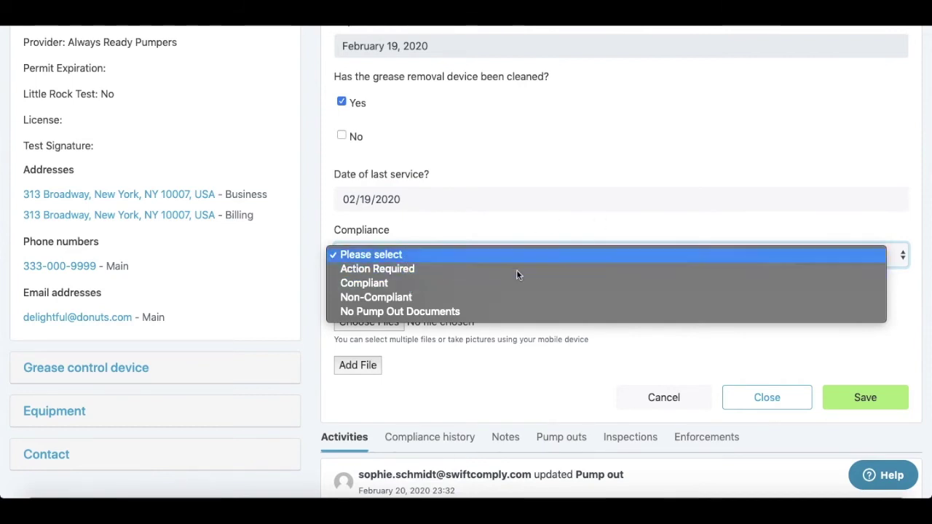
click(448, 282)
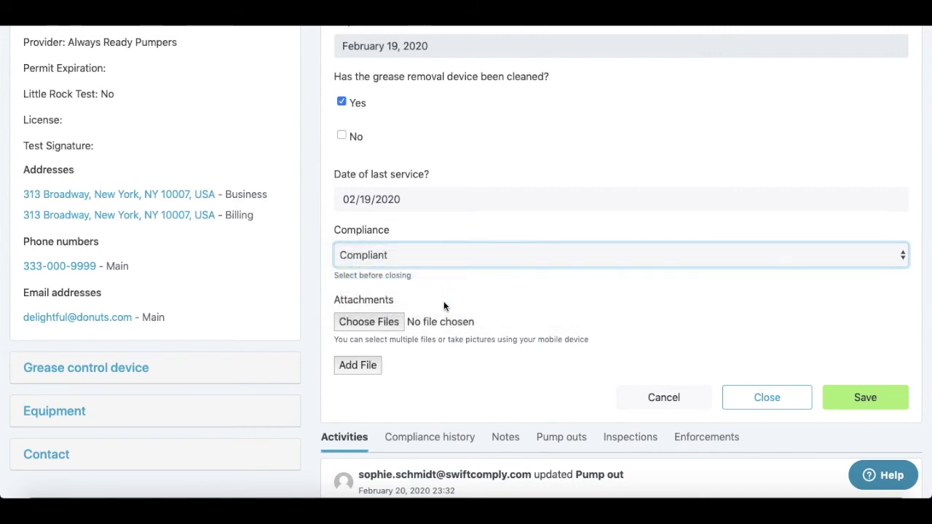
scroll(443, 301, down, 2)
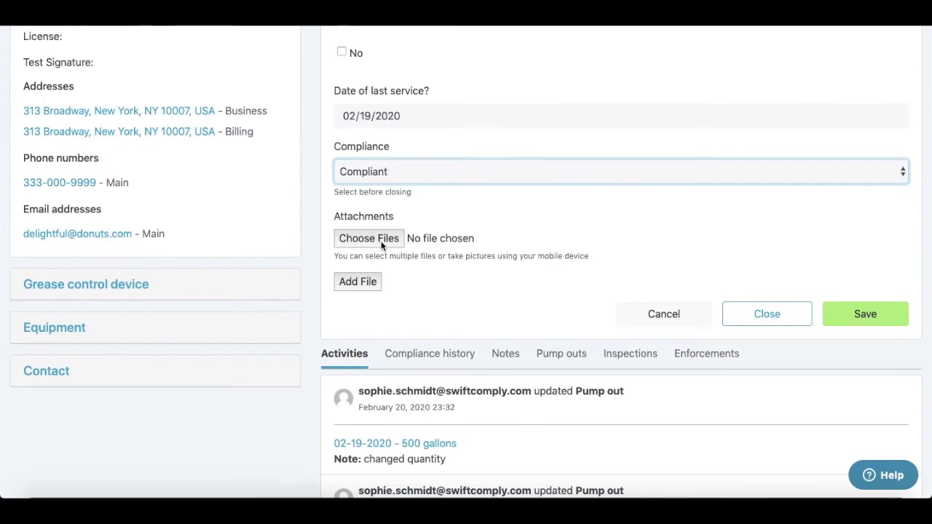
click(784, 321)
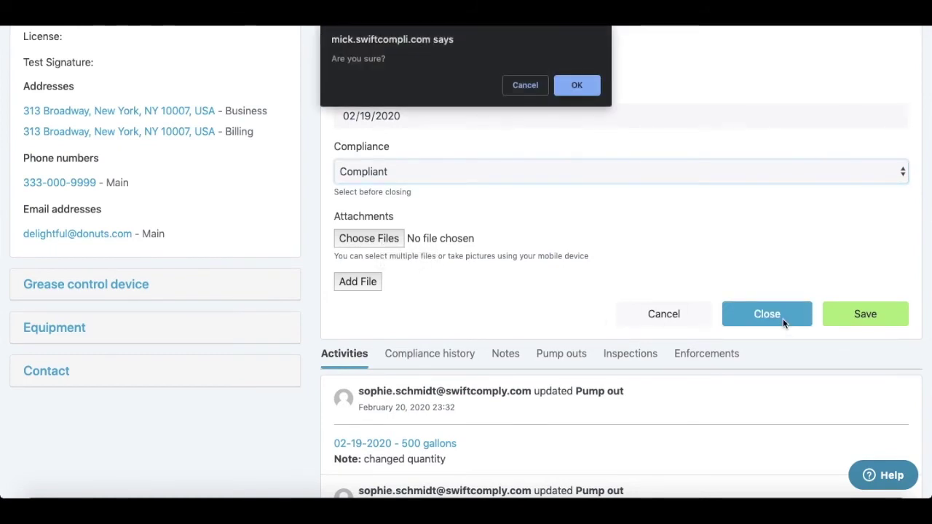
click(587, 91)
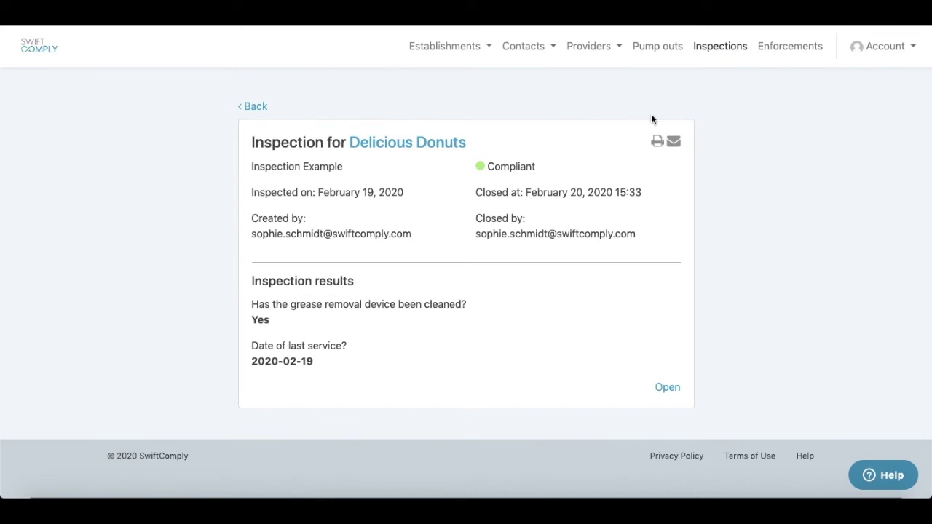
Email the closed inspection to the establishment's contact and reopen the inspection for editing.
click(676, 143)
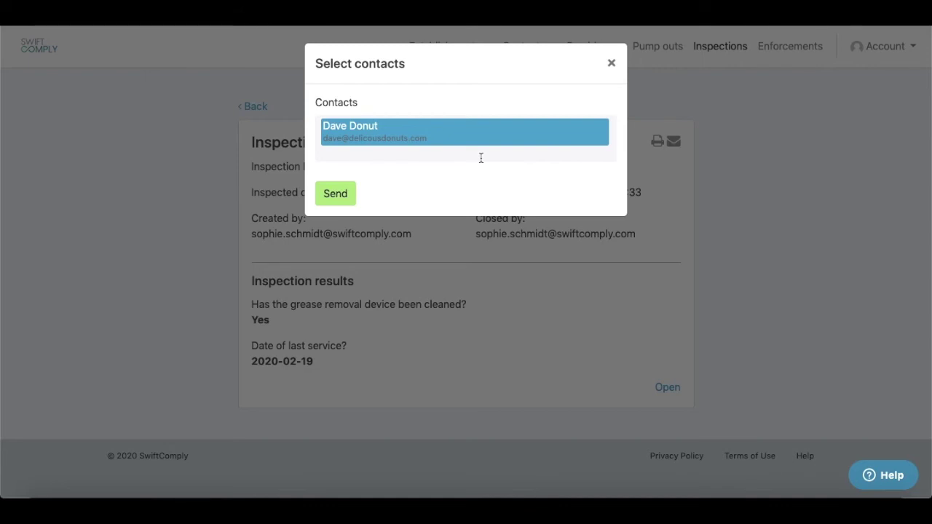
click(352, 191)
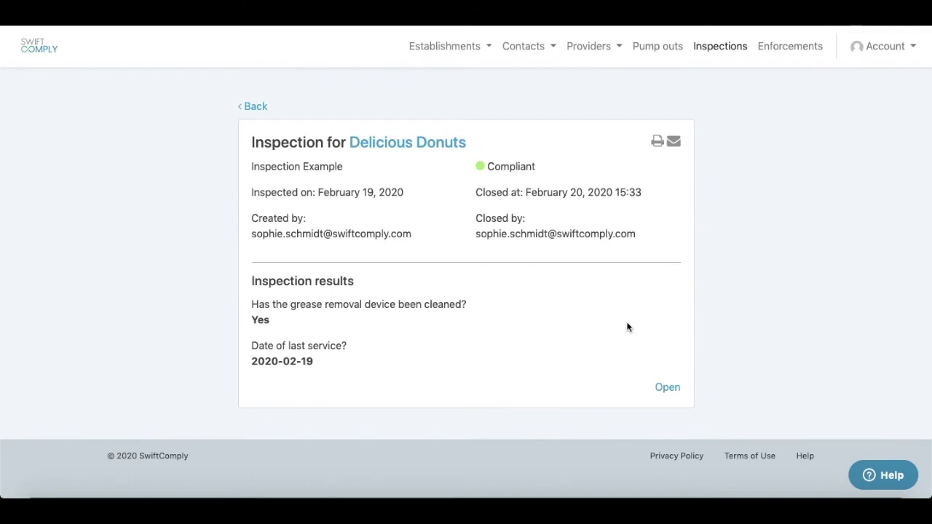
click(674, 391)
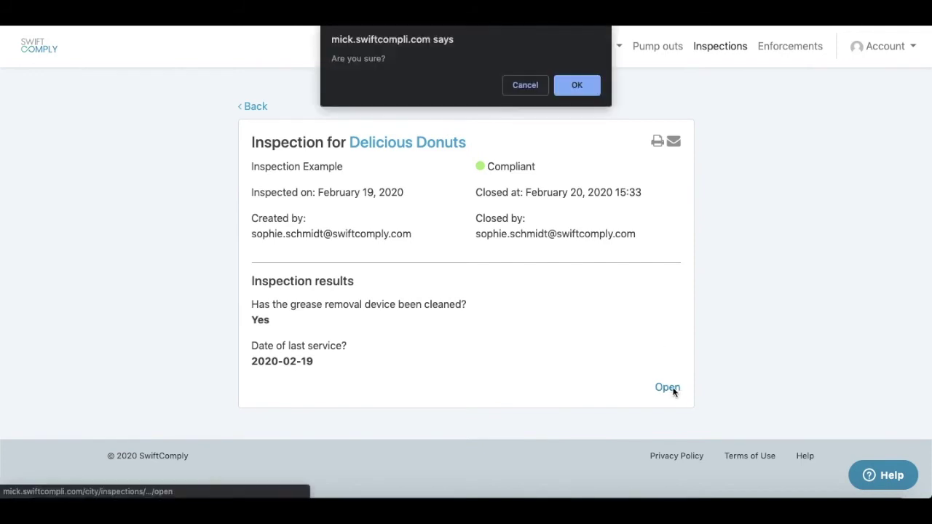
click(592, 84)
scroll(435, 207, down, 3)
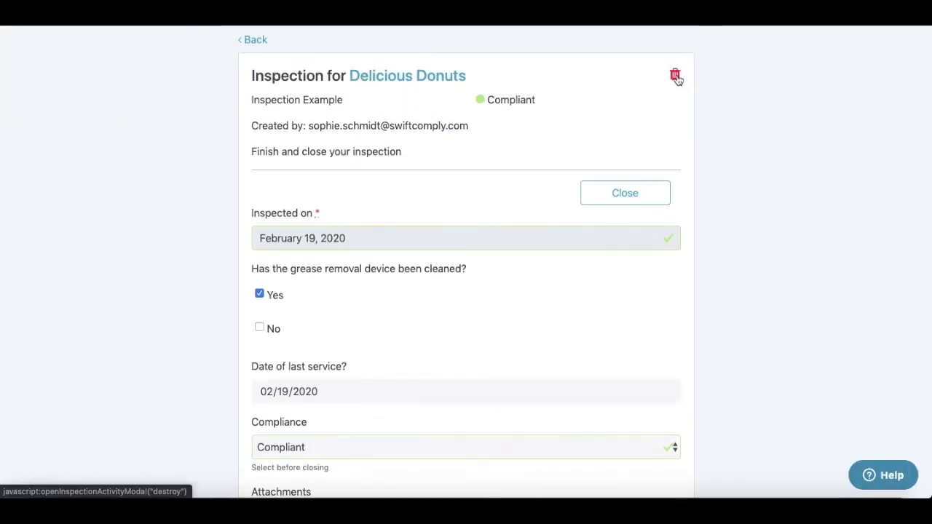
scroll(391, 326, down, 4)
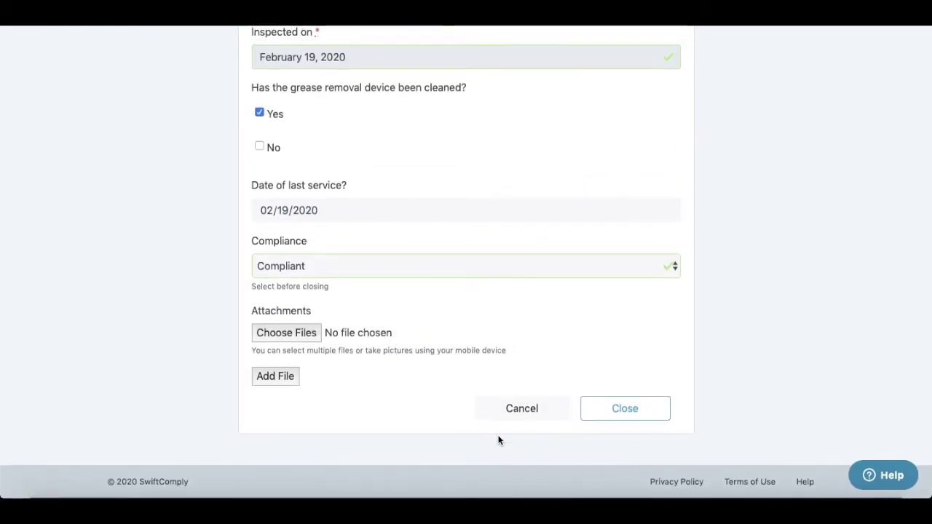
scroll(390, 235, up, 5)
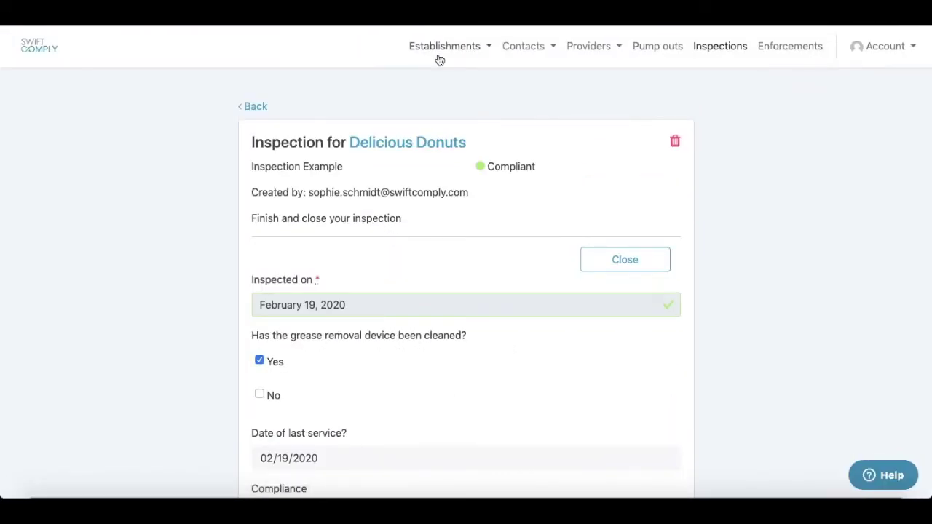
Return to the Delicious Donuts page, review the fields of the new enforcement form and cancel it.
click(412, 155)
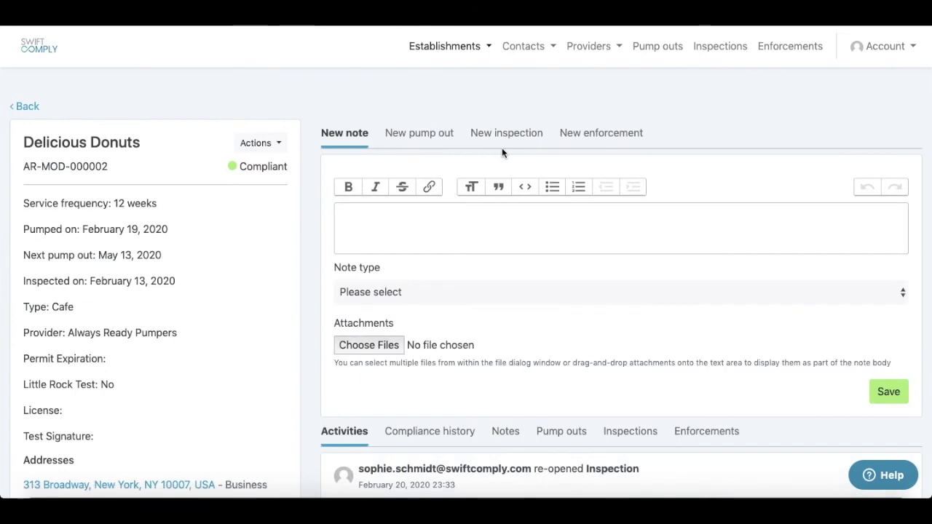
click(599, 141)
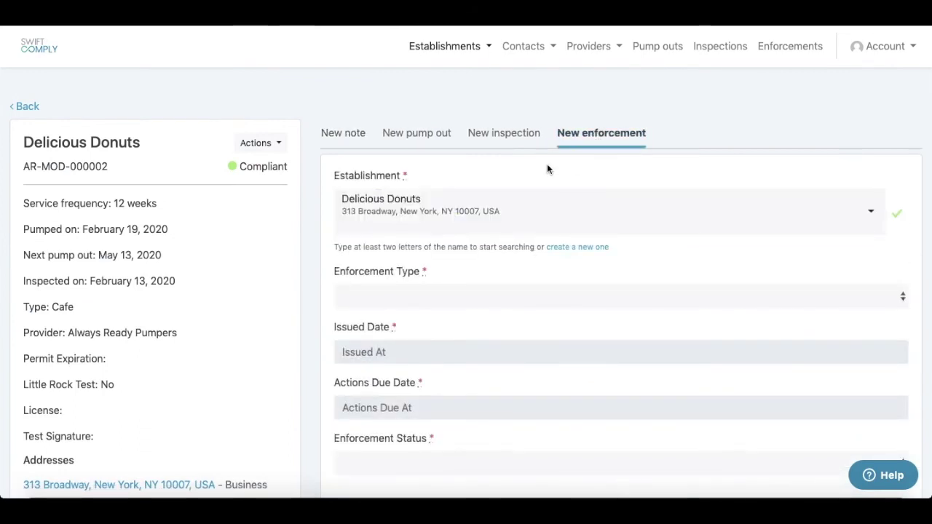
scroll(547, 164, down, 2)
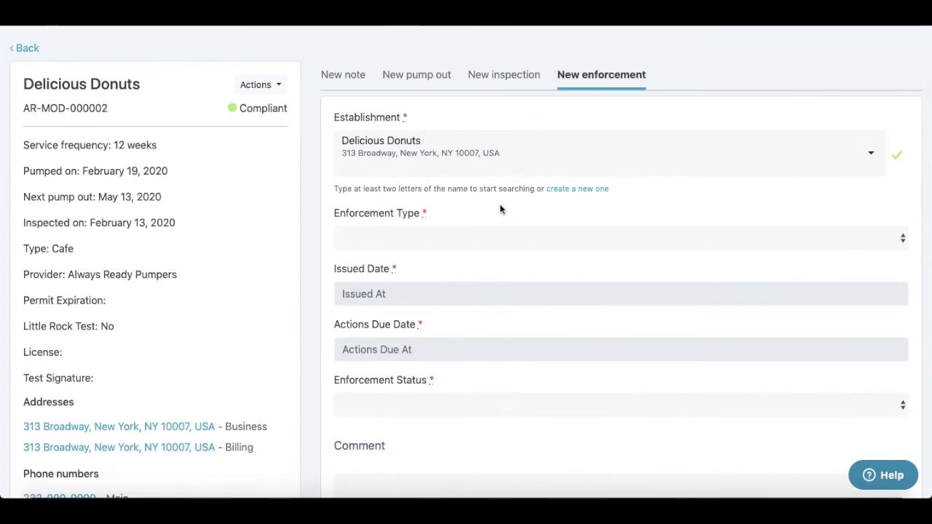
scroll(500, 209, down, 3)
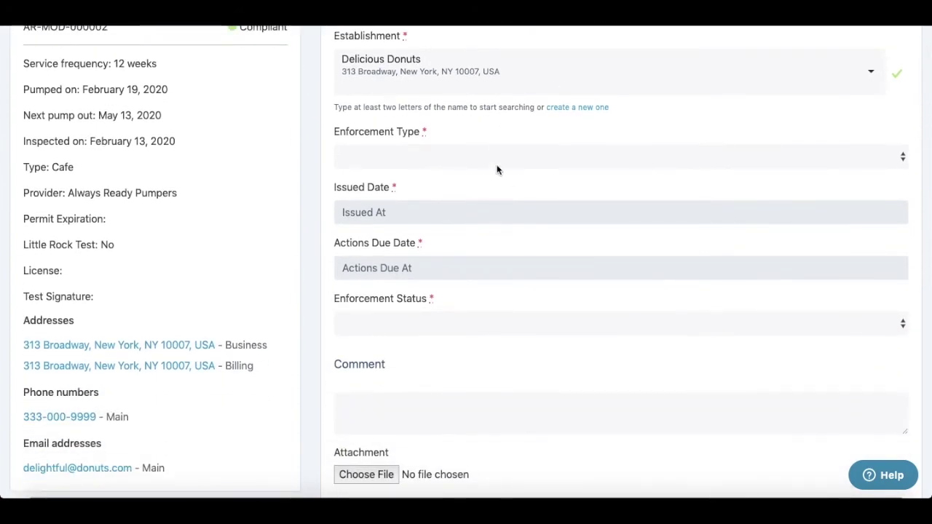
scroll(497, 170, down, 12)
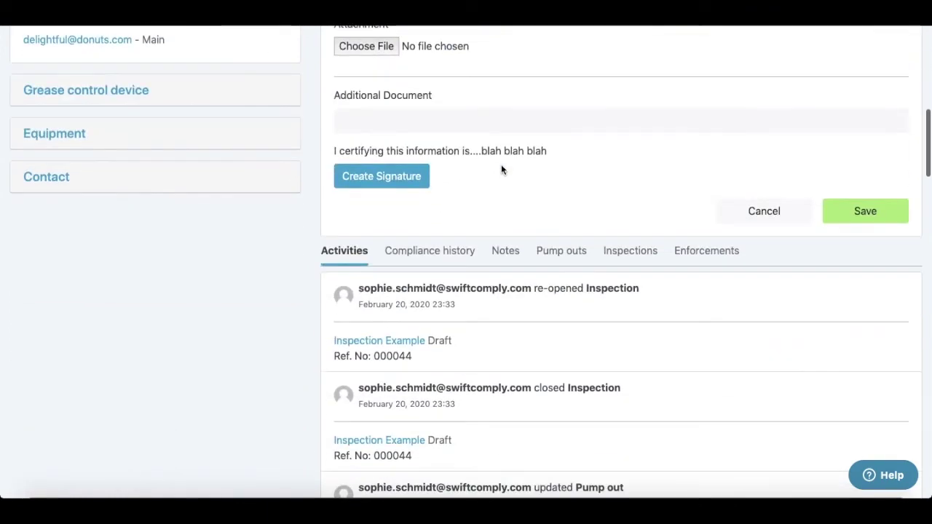
click(749, 215)
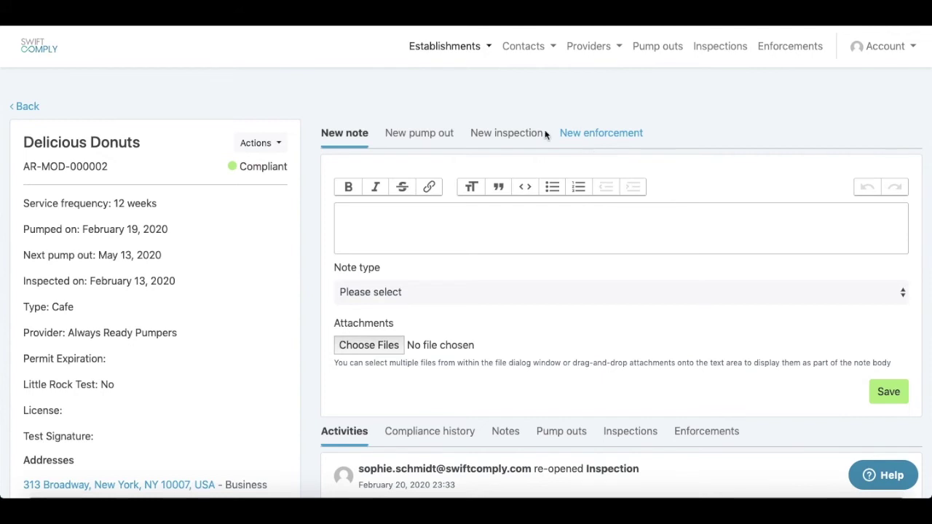
Open the on-line profile of Delicious Donuts.
click(253, 145)
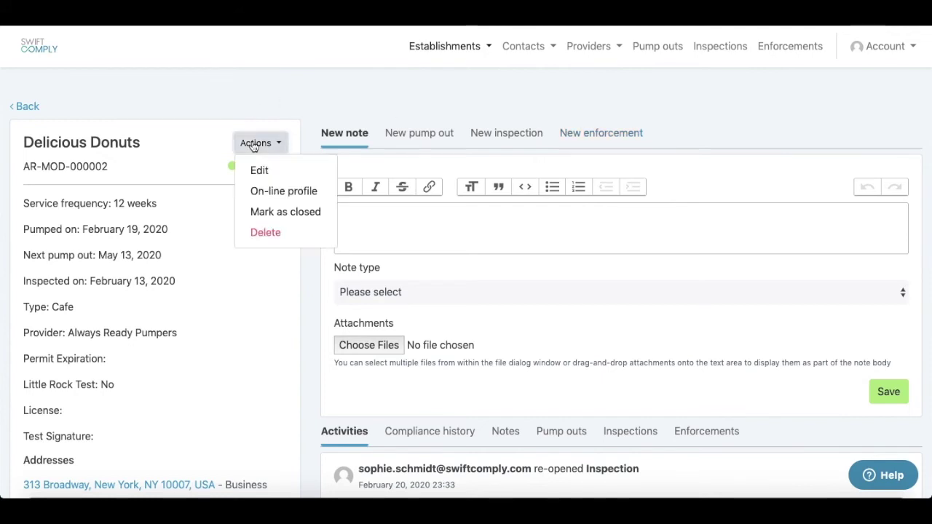
click(266, 193)
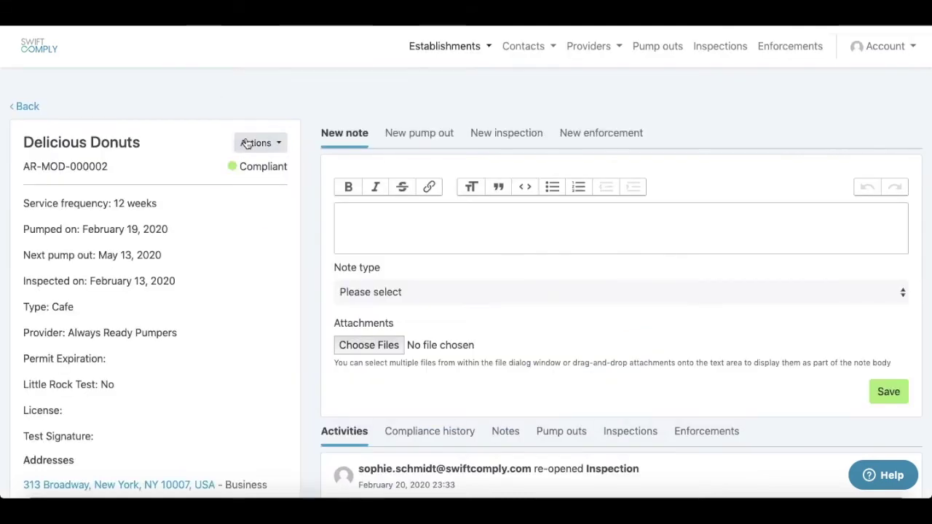
click(246, 142)
click(228, 84)
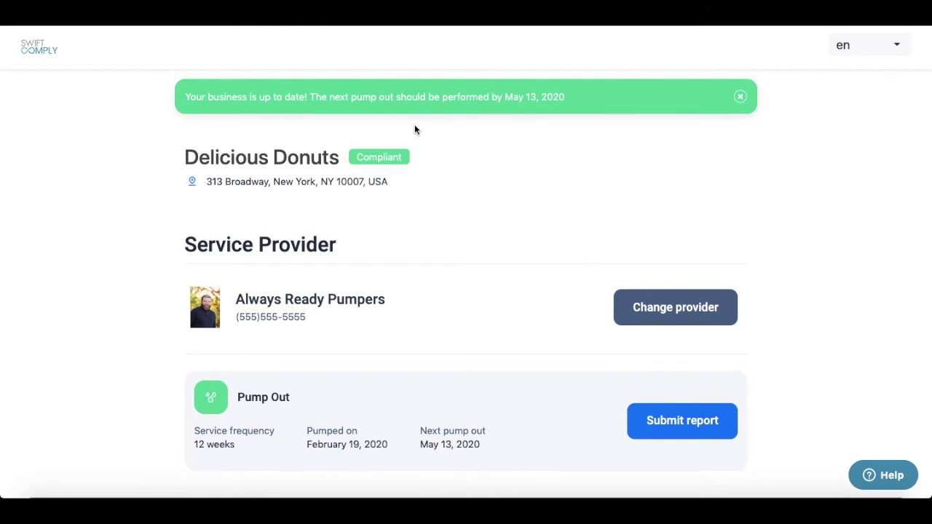
Examine the on-line profile's service provider and pump out details, and its latest pump outs and inspections.
scroll(414, 130, down, 3)
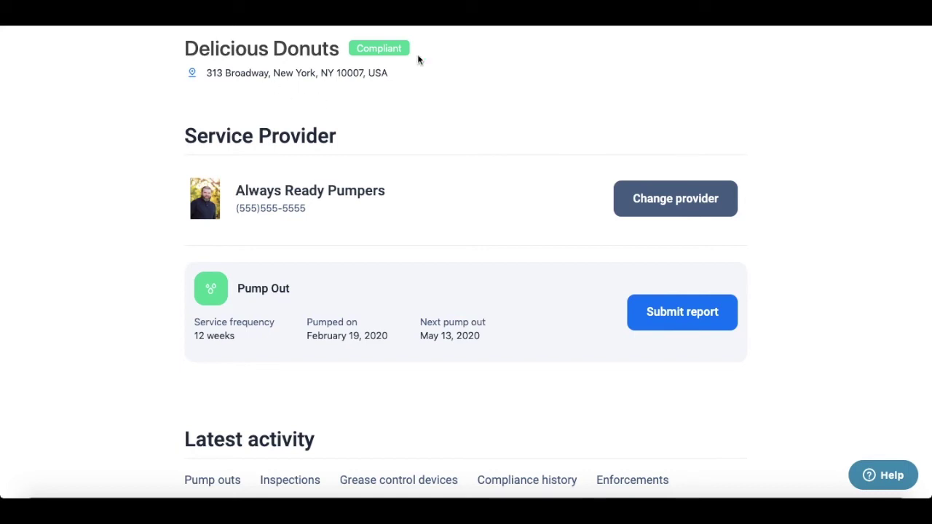
scroll(434, 114, down, 2)
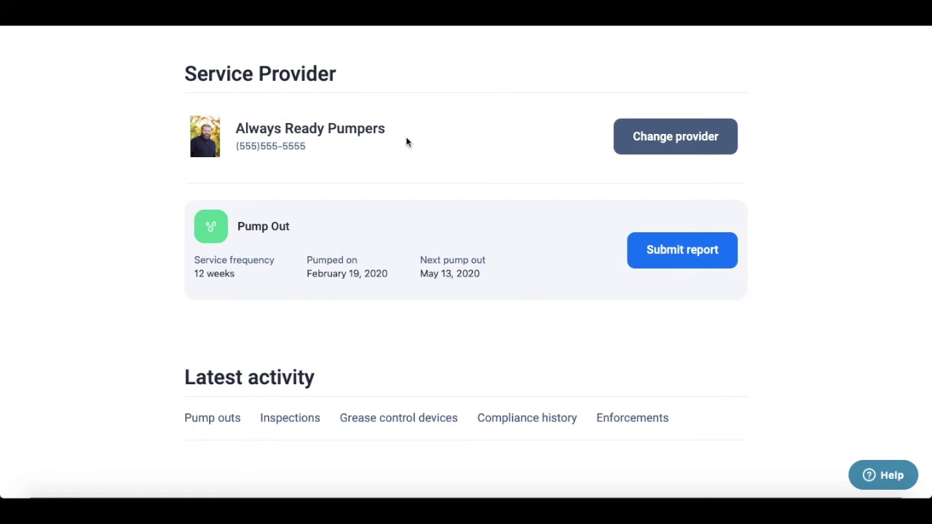
scroll(405, 136, down, 1)
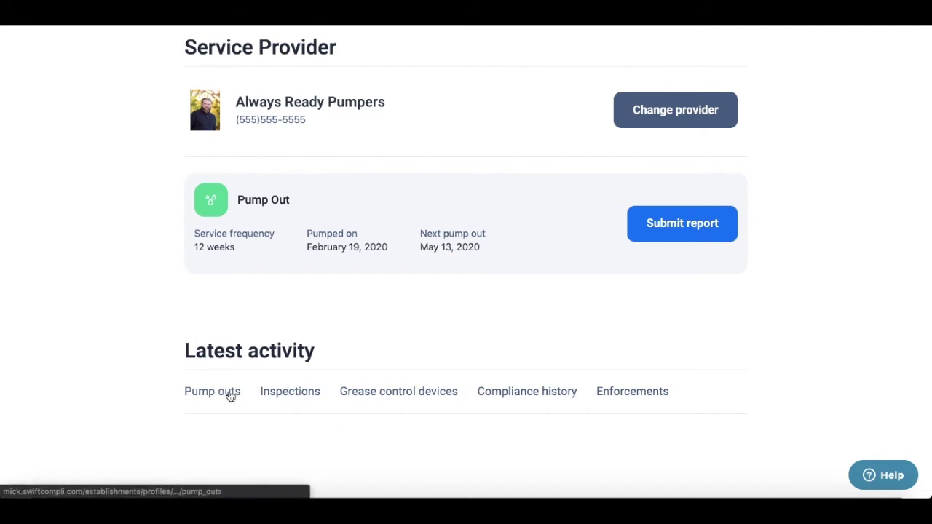
click(230, 395)
click(277, 398)
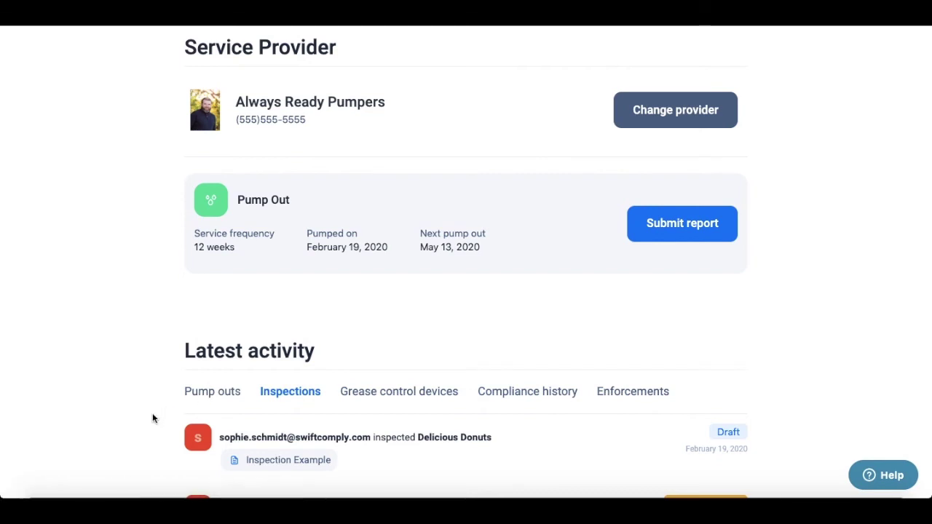
scroll(152, 414, down, 2)
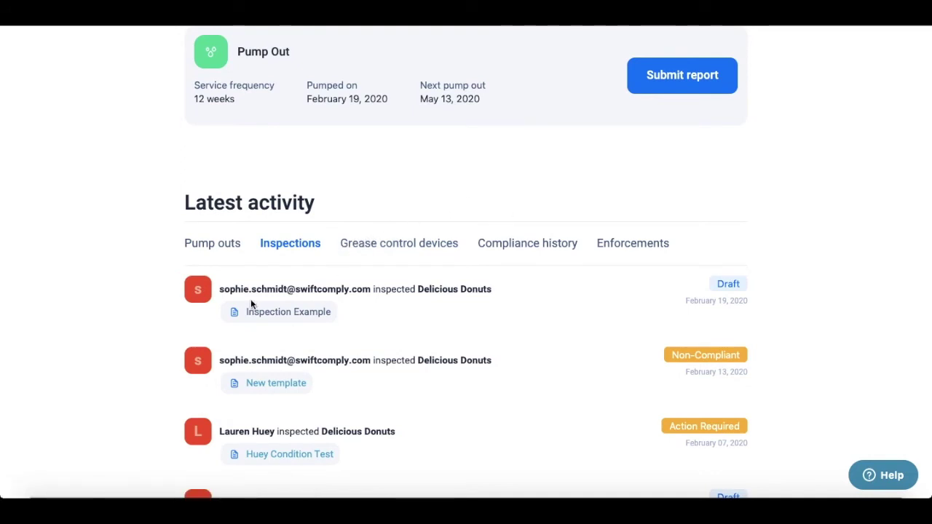
scroll(158, 269, up, 2)
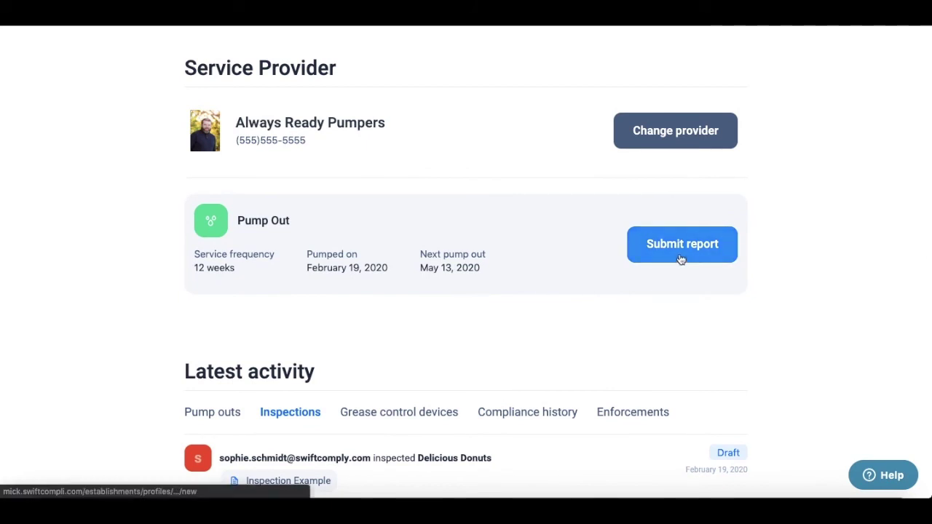
Open the pump out report form from the Delicious Donuts on-line profile and review its fields.
click(680, 260)
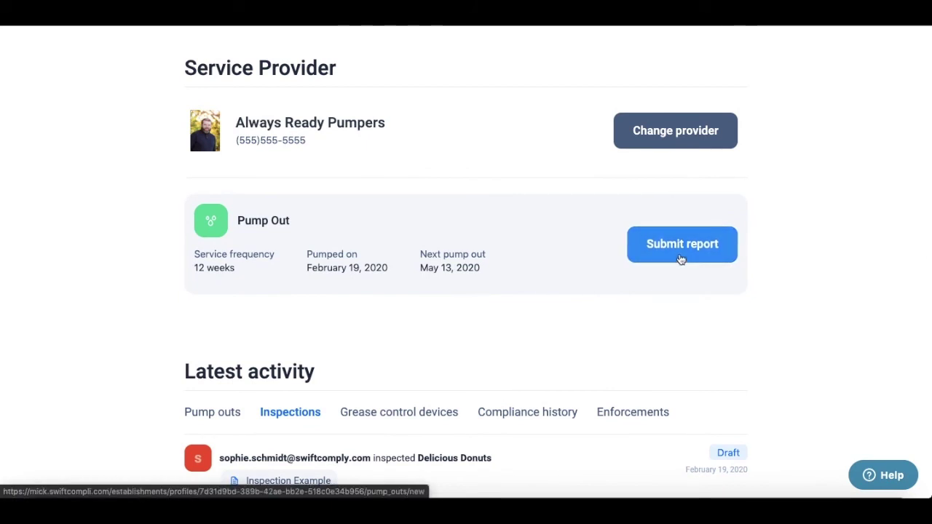
scroll(472, 239, down, 2)
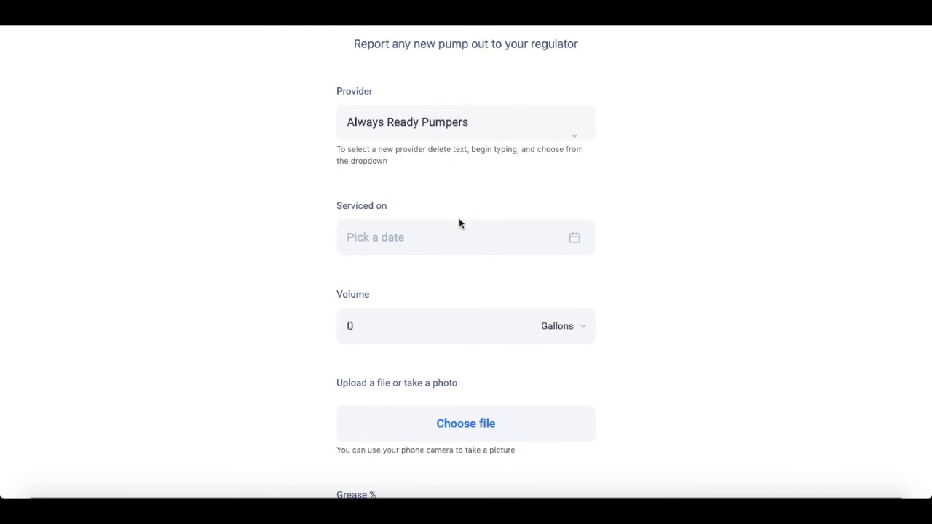
scroll(461, 219, down, 3)
scroll(440, 260, down, 1)
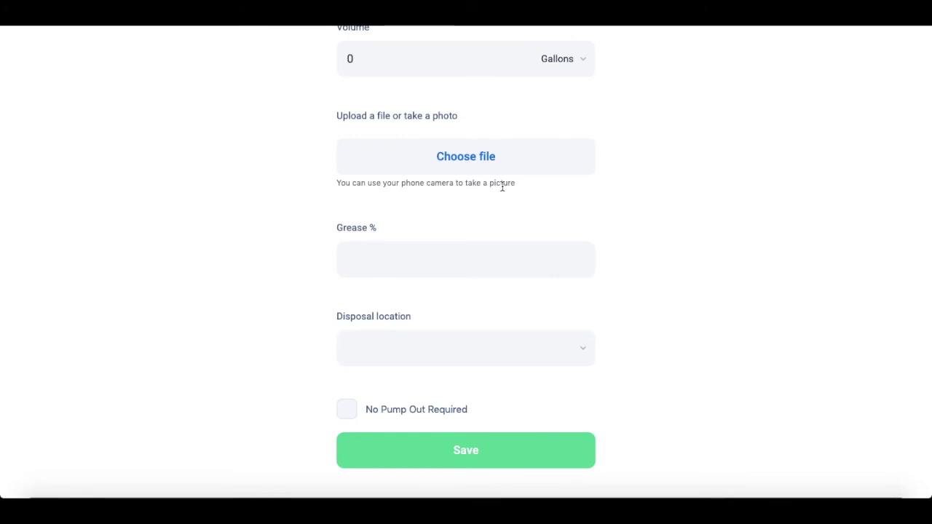
scroll(501, 187, down, 1)
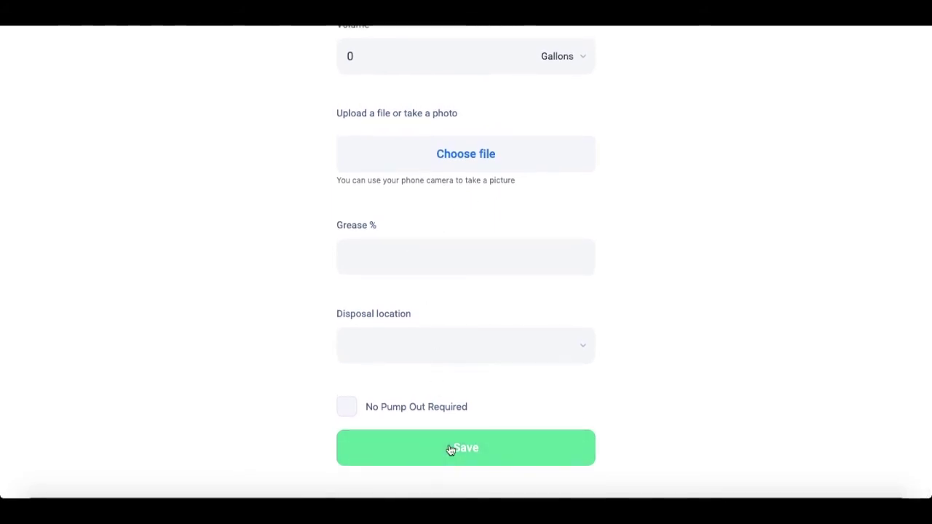
scroll(450, 450, up, 6)
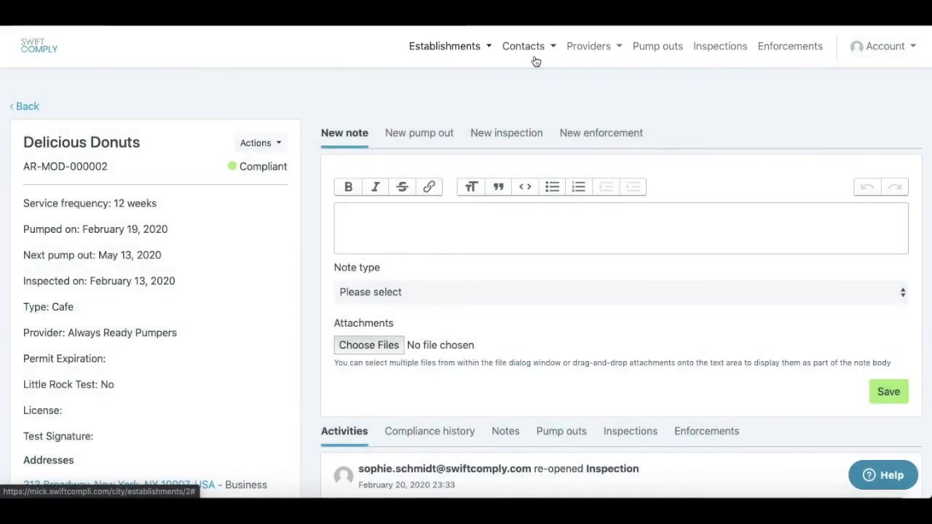
Open the grease control devices list and filter it by the name "donuts".
click(447, 51)
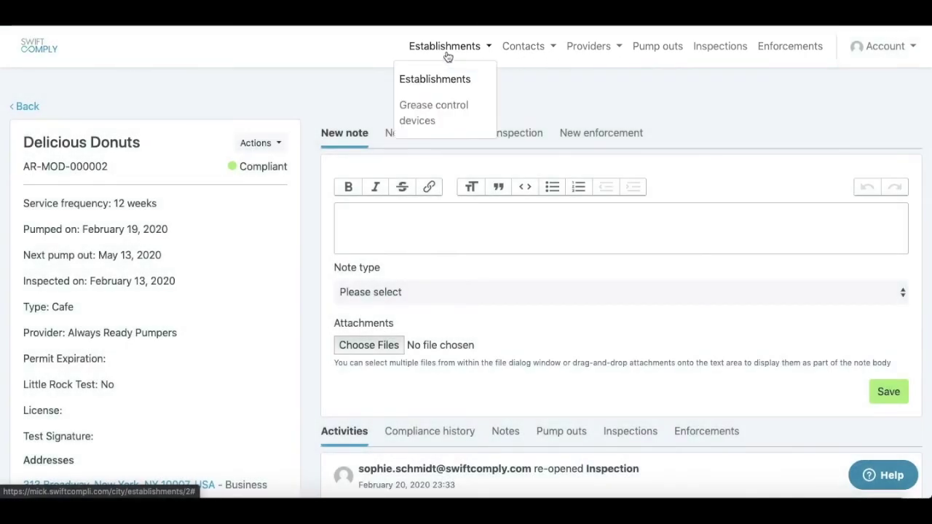
click(430, 114)
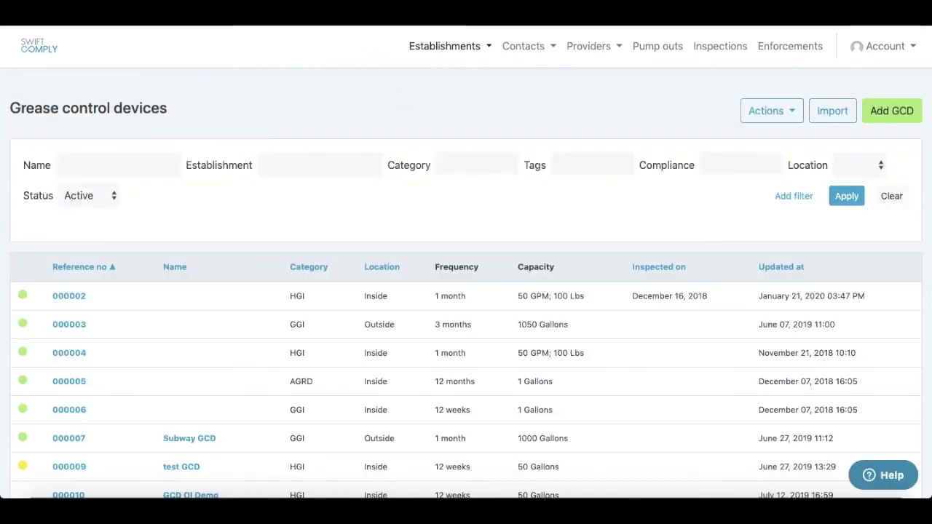
scroll(158, 174, down, 2)
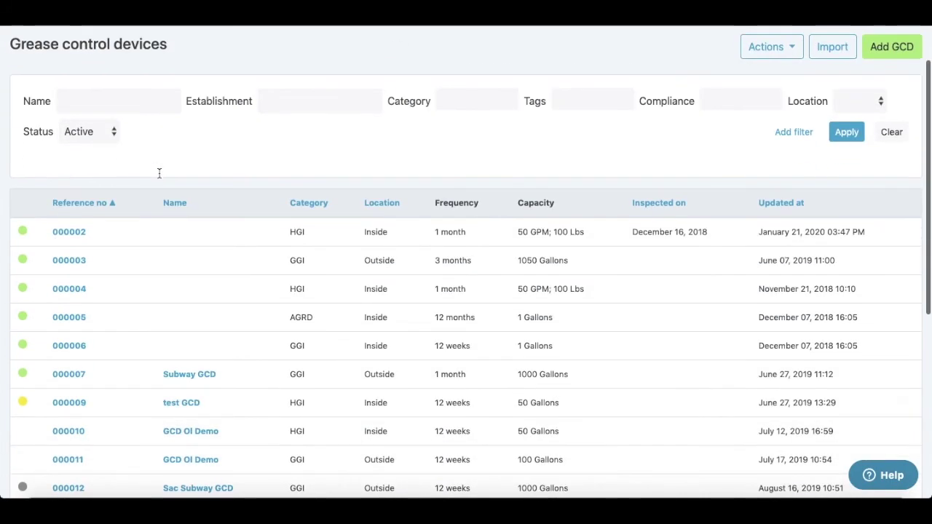
click(140, 109)
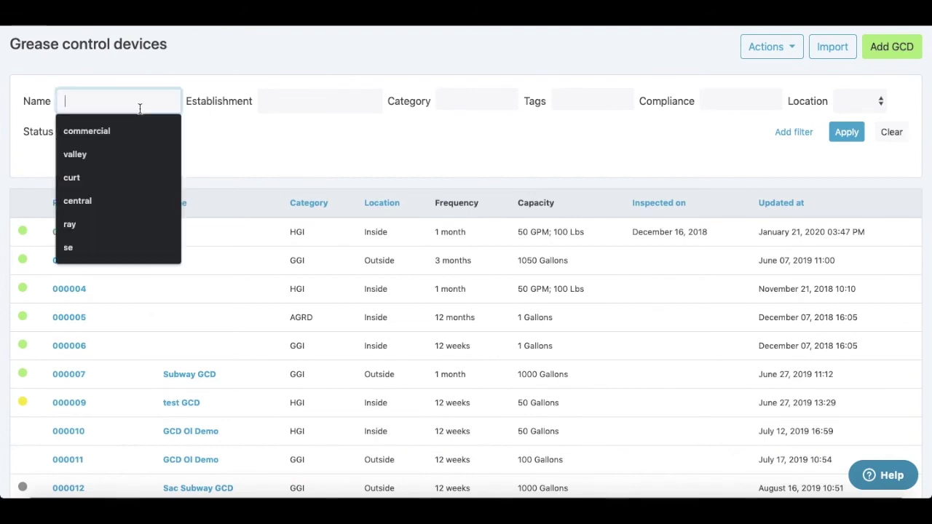
text(donuts)
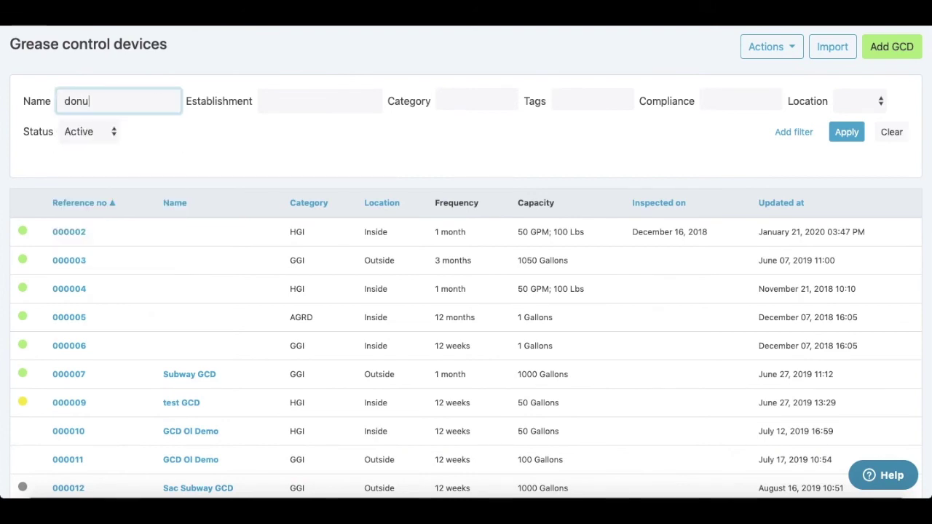
key(Return)
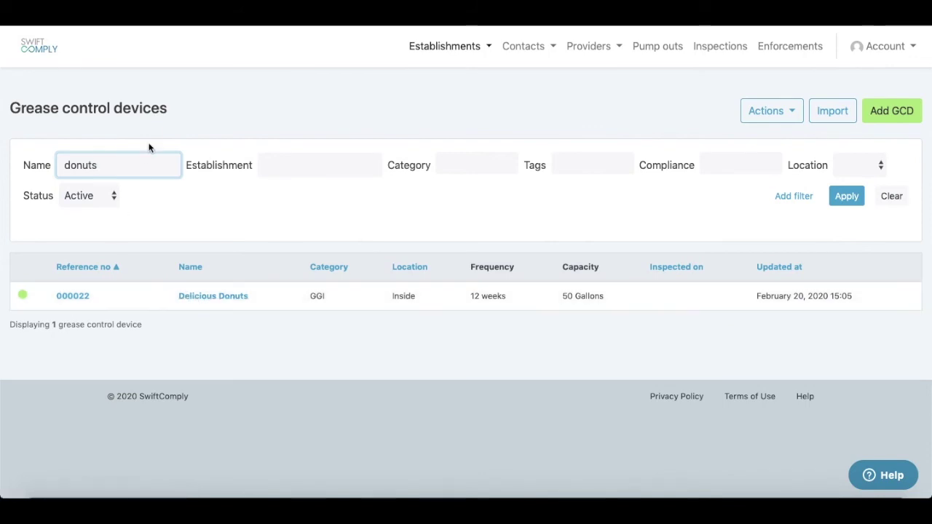
Clear the name filter so the grease control devices list shows all devices.
drag(131, 164, 16, 169)
key(BackSpace)
key(Return)
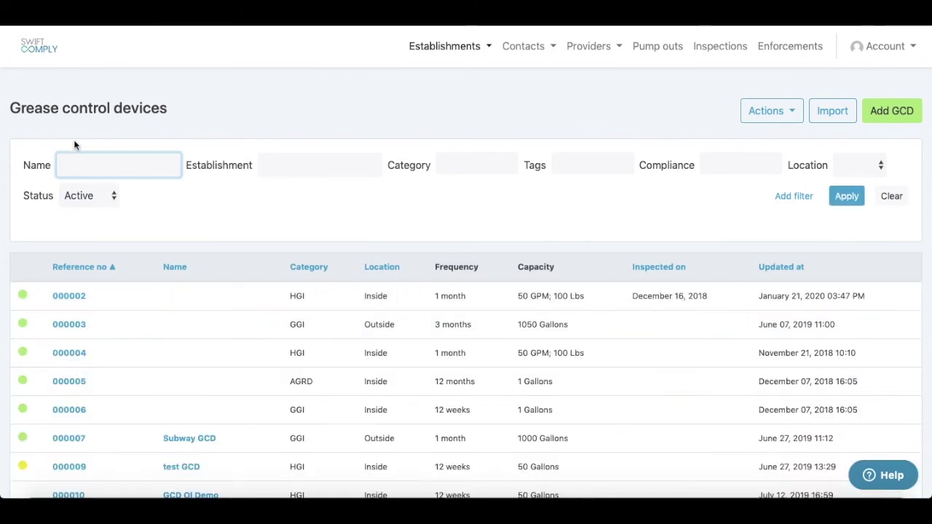
Review the category filter options and the export and edit properties actions for grease control devices.
click(461, 167)
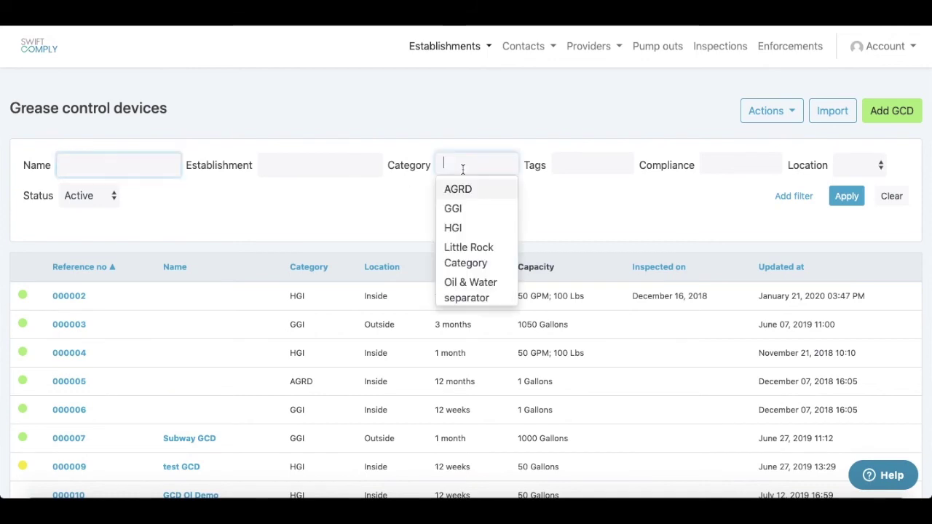
click(542, 223)
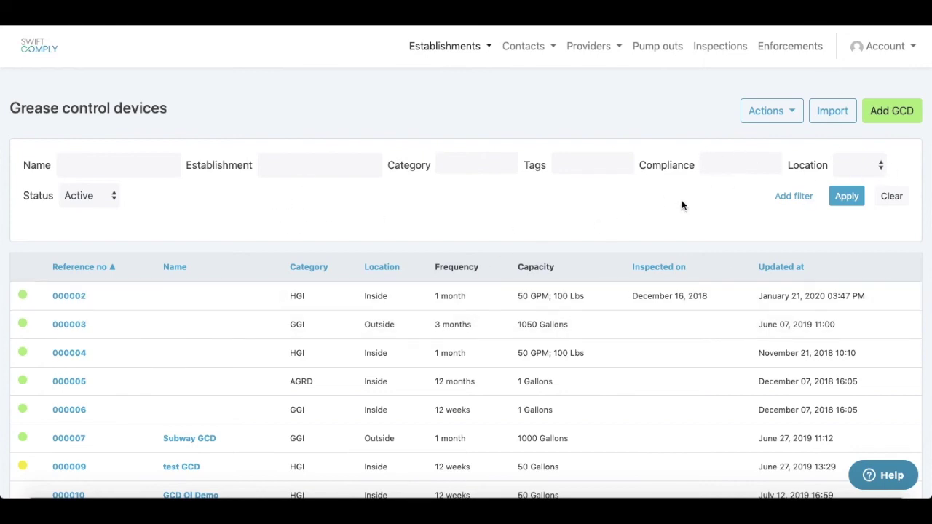
click(760, 123)
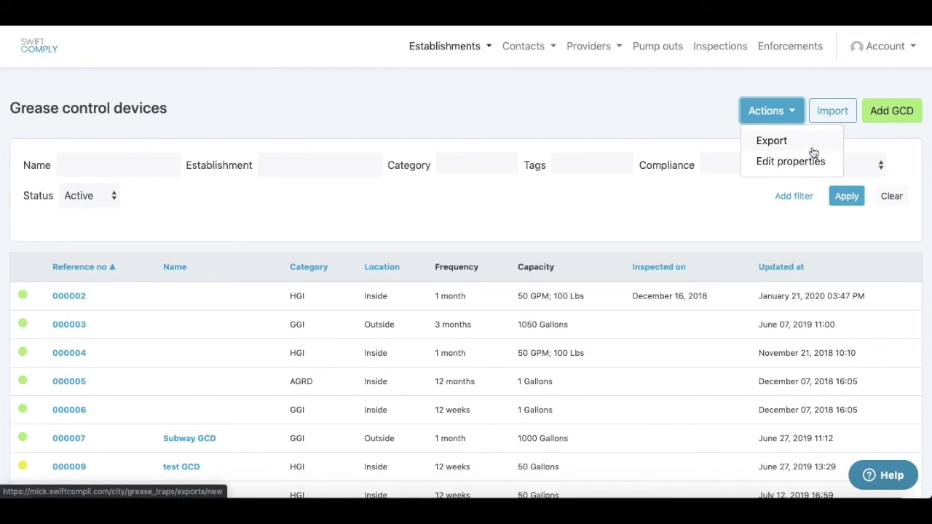
click(674, 229)
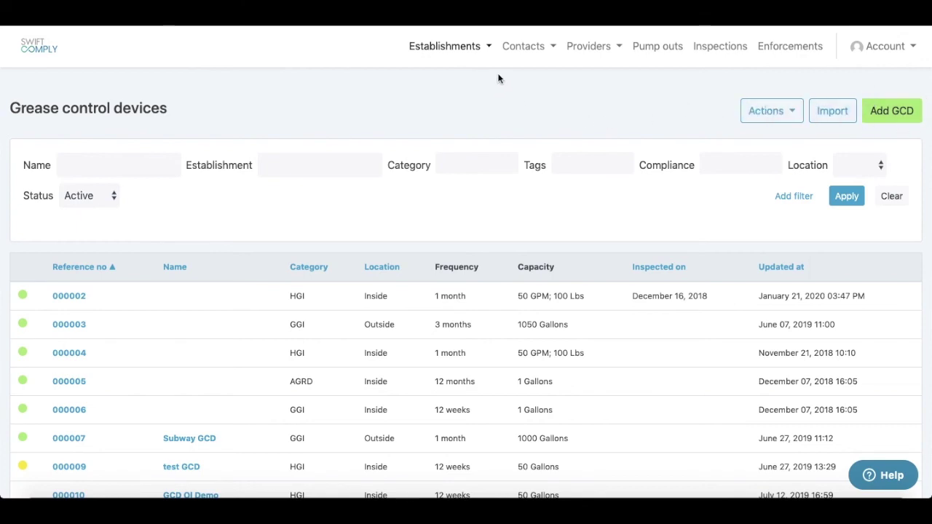
Open the contacts list without its name filter and review the list's export and edit properties actions.
click(530, 58)
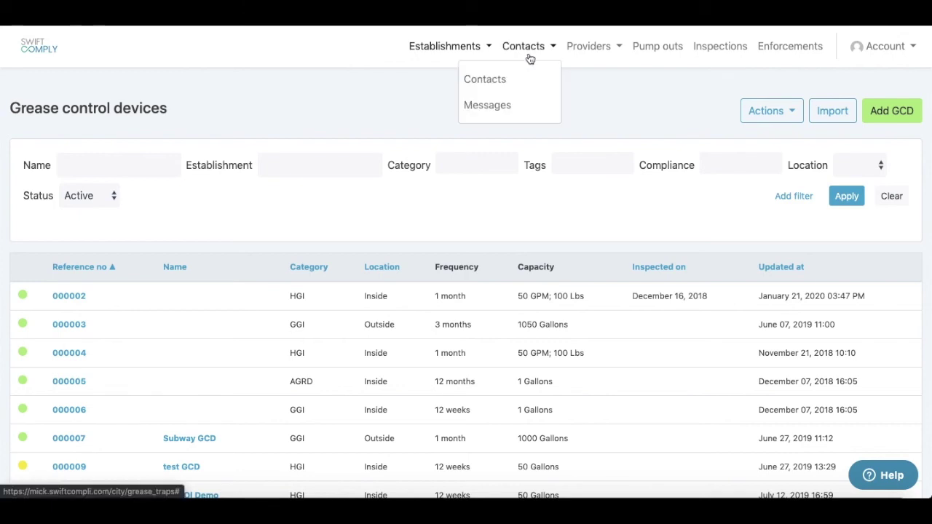
click(501, 89)
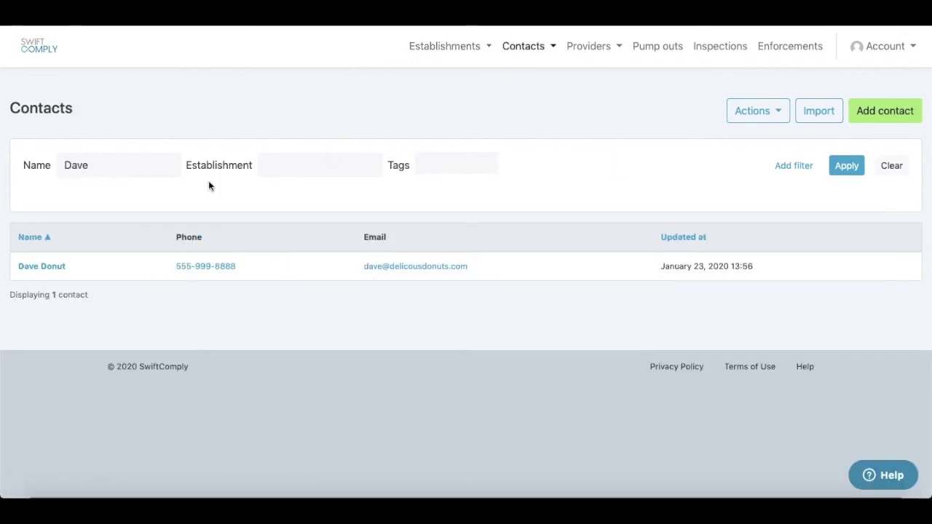
double_click(125, 165)
key(BackSpace)
key(Return)
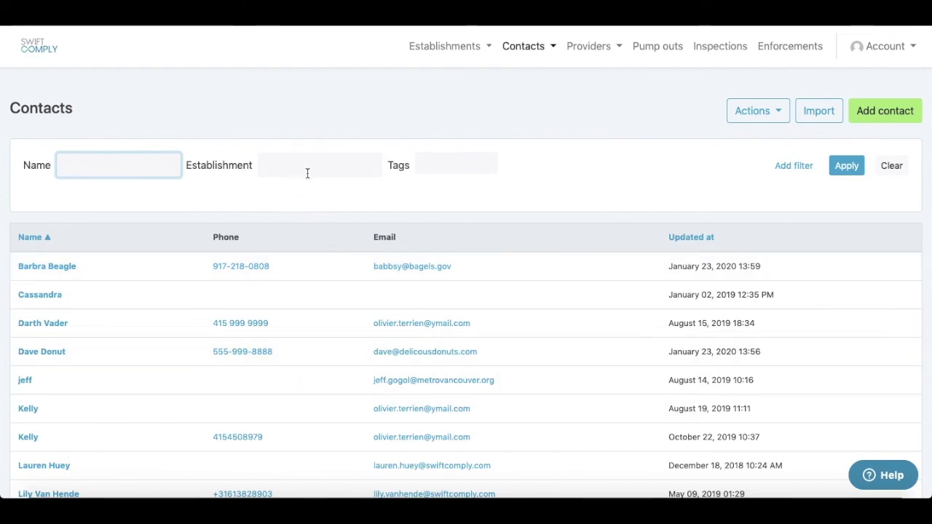
click(761, 118)
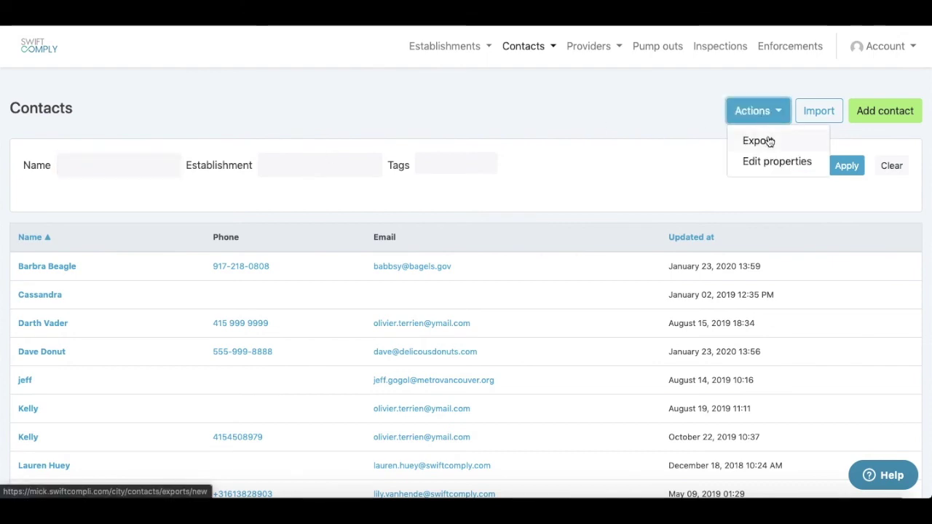
click(698, 133)
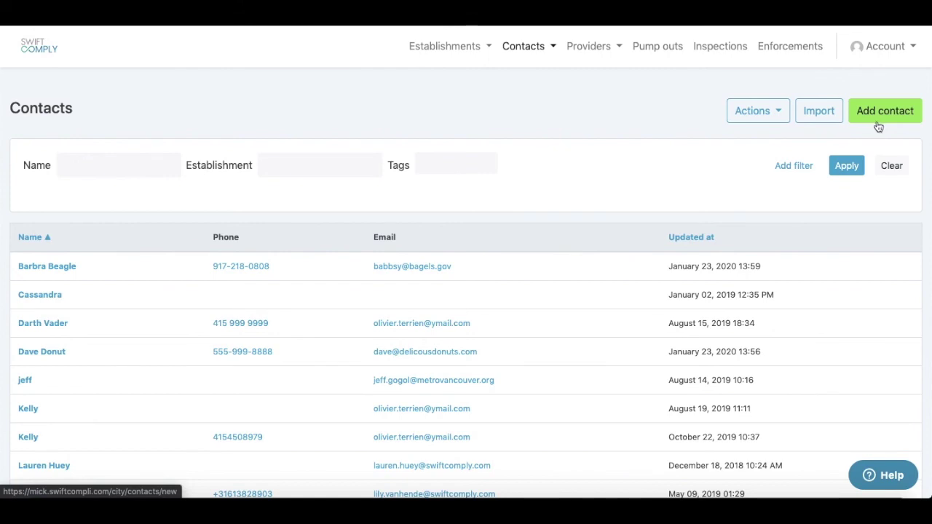
Open the providers list and clear its name filter to show all providers.
click(589, 48)
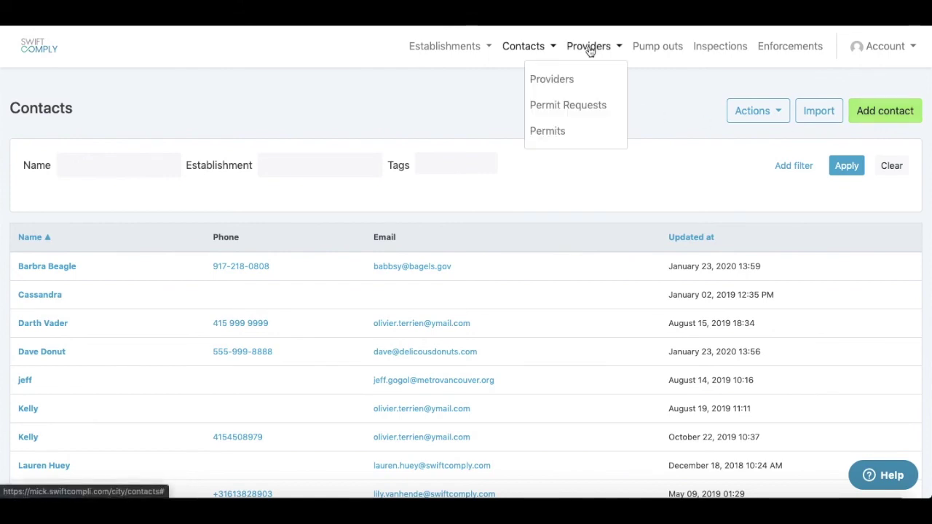
click(578, 76)
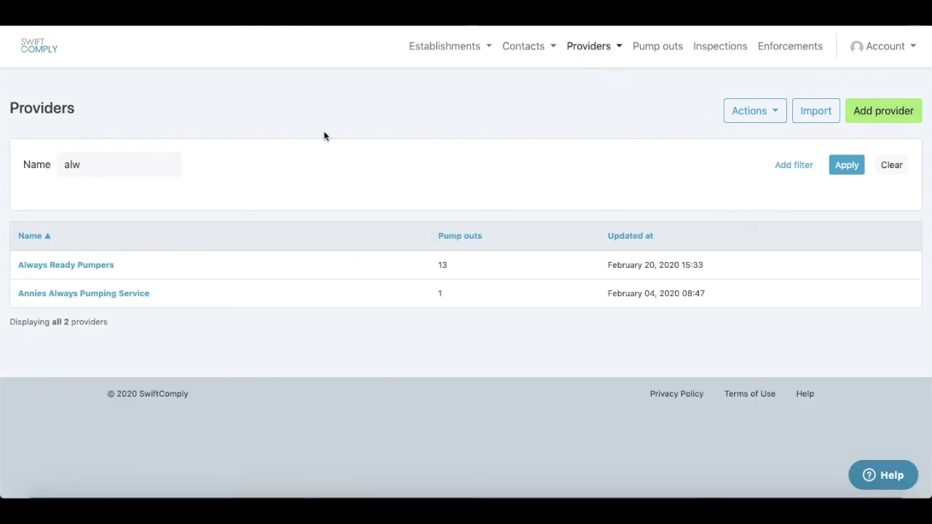
double_click(124, 165)
key(BackSpace)
key(Return)
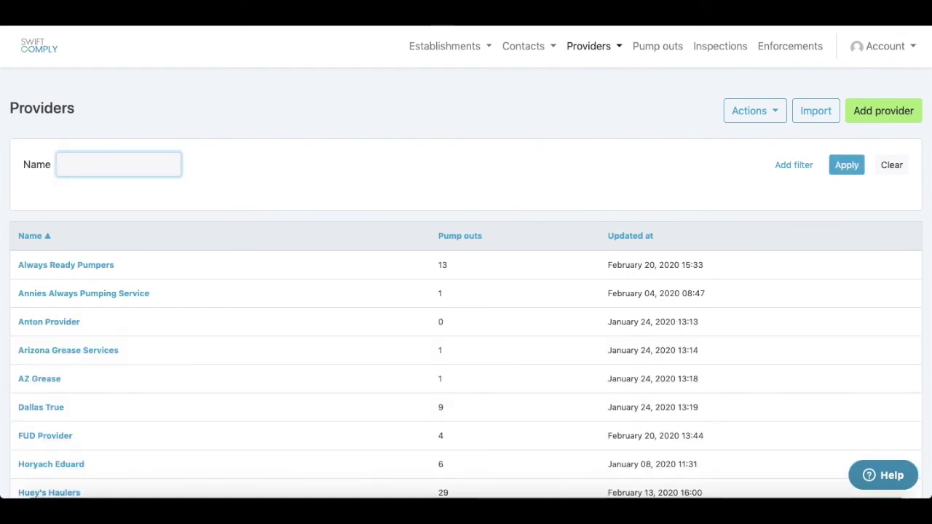
Open the provider Always Ready Pumpers and look through its pump outs.
scroll(135, 255, down, 5)
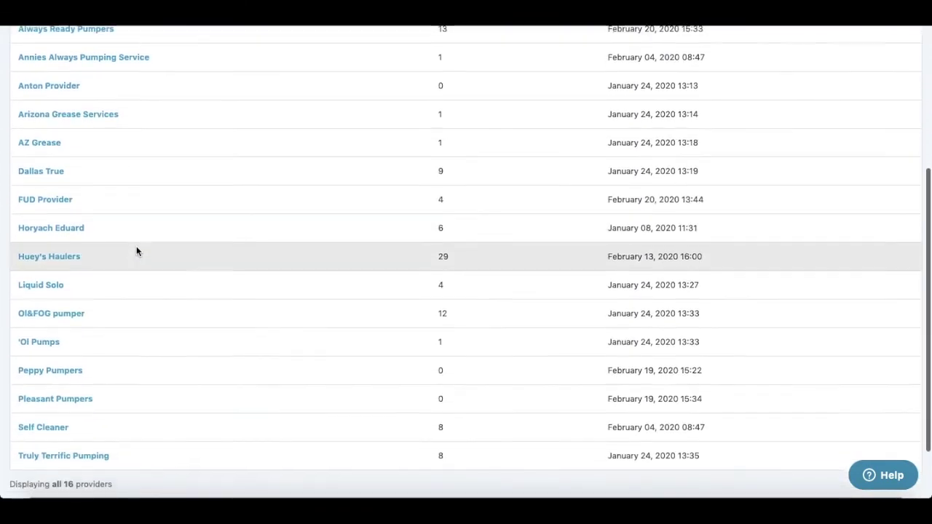
scroll(136, 251, down, 2)
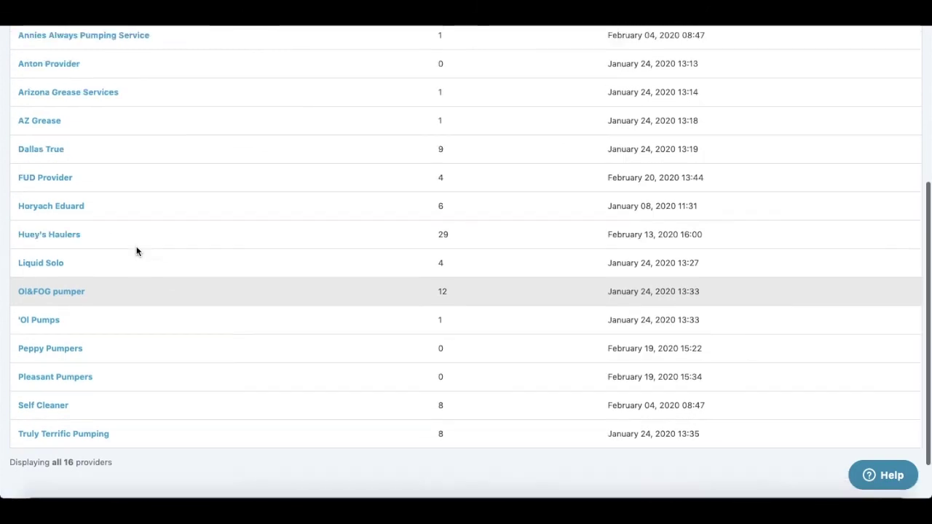
scroll(136, 251, up, 5)
click(97, 225)
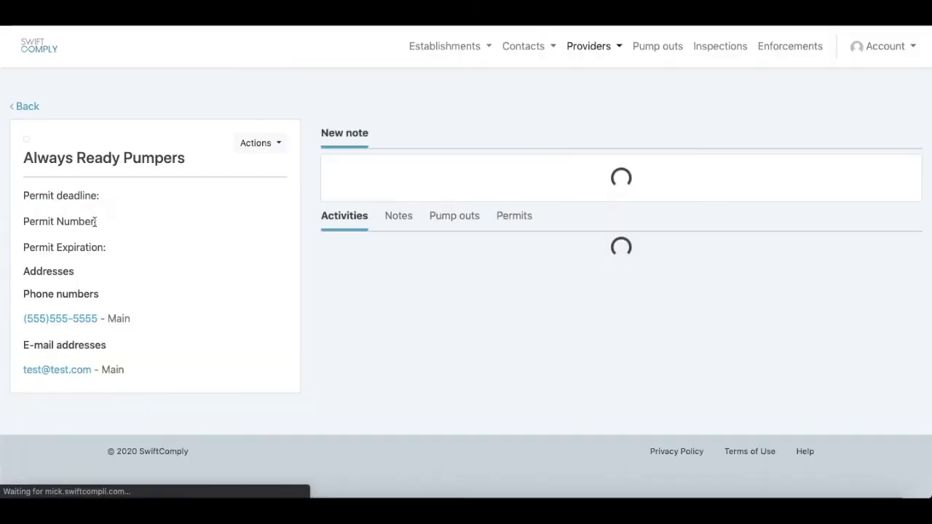
scroll(220, 245, down, 1)
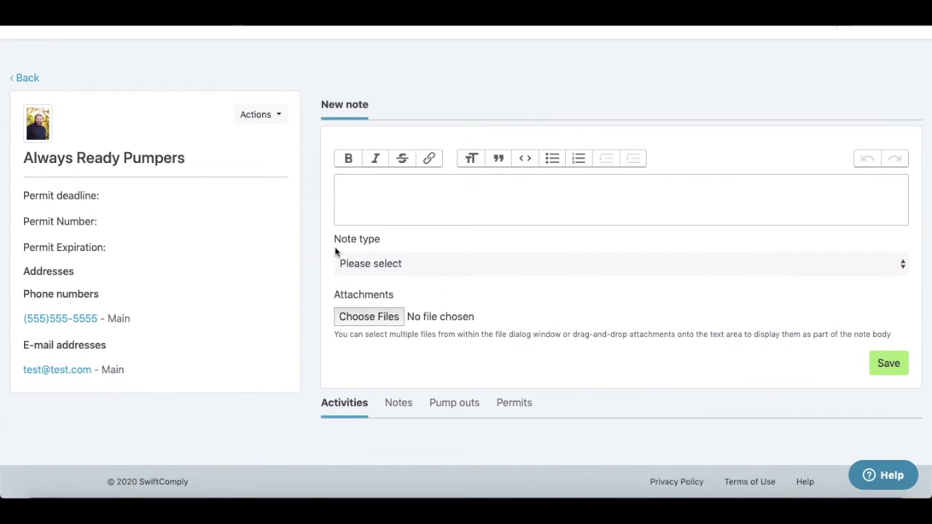
click(470, 409)
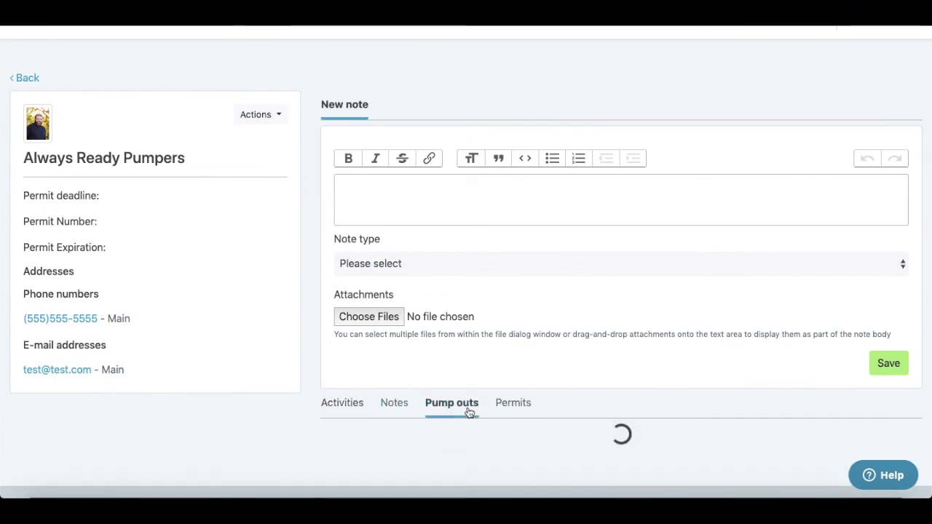
scroll(514, 454, down, 6)
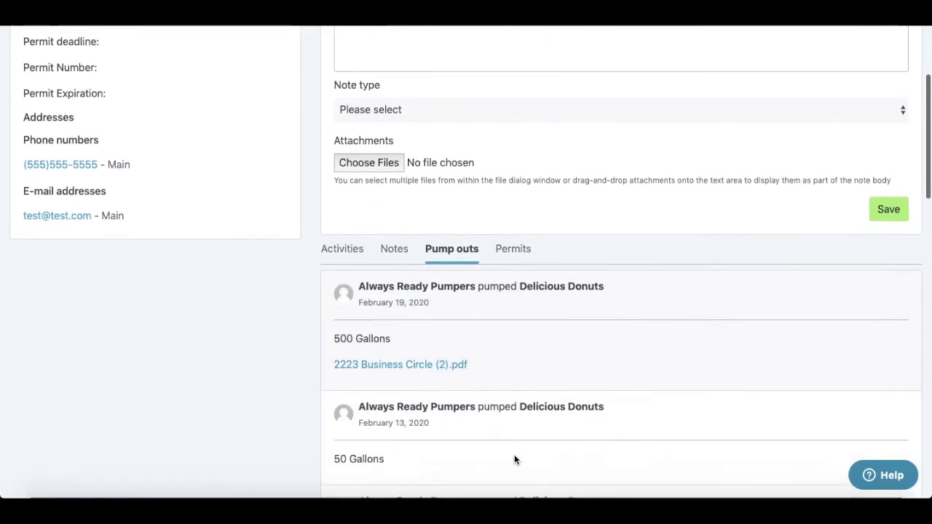
scroll(513, 455, up, 6)
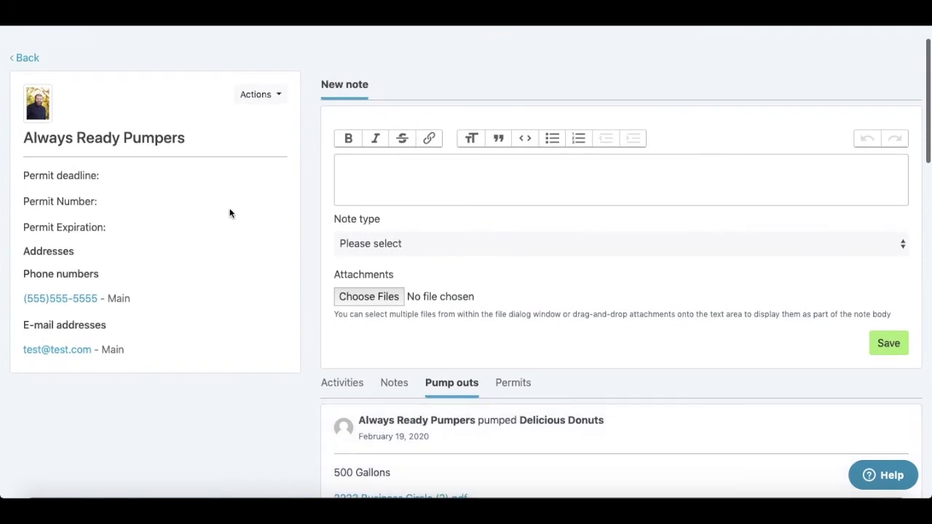
Open Always Ready Pumpers for editing and review its fields alongside the on-line profile's pump out form.
click(261, 96)
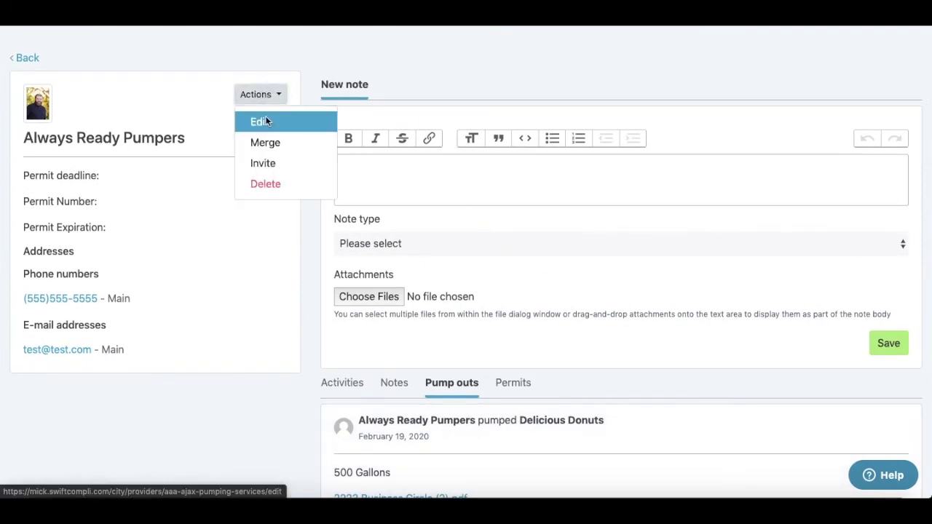
click(265, 122)
scroll(399, 200, down, 1)
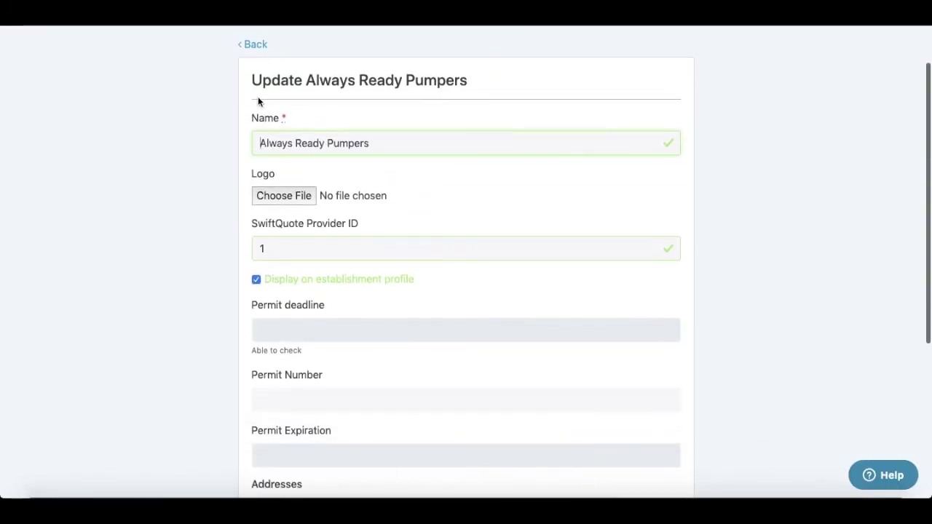
scroll(616, 192, down, 3)
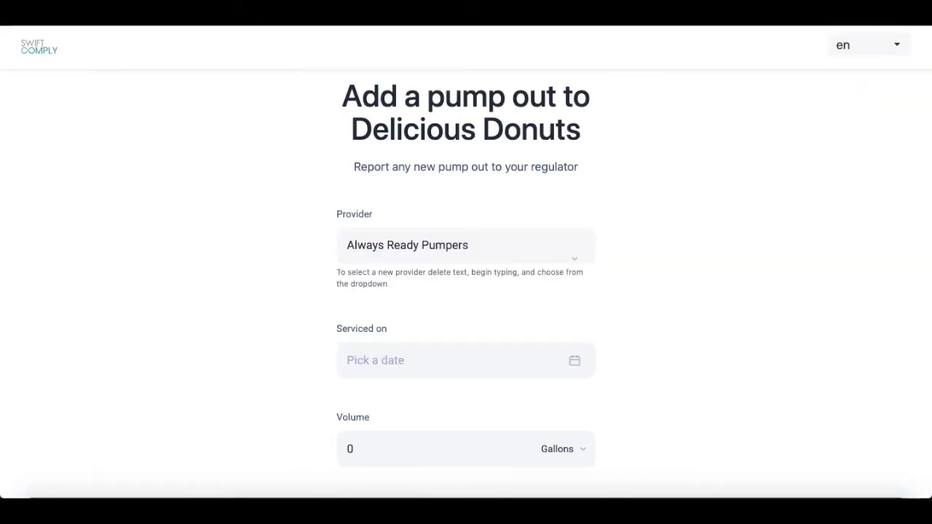
scroll(278, 252, down, 5)
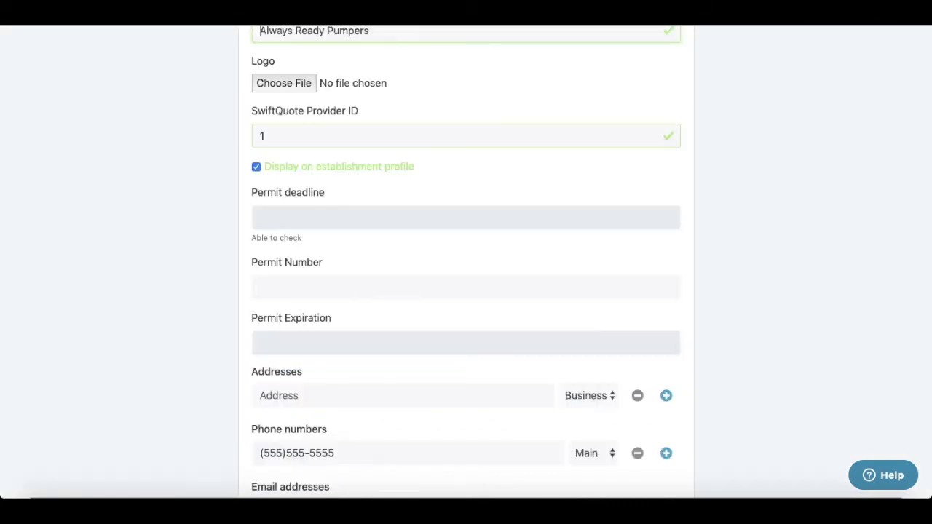
Save the Always Ready Pumpers provider with Display on establishment profile enabled.
scroll(153, 75, up, 2)
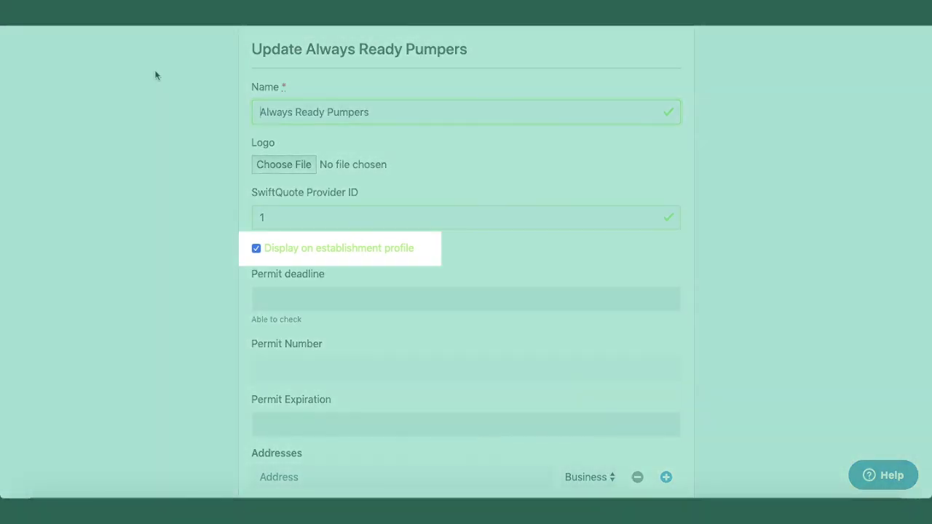
click(256, 248)
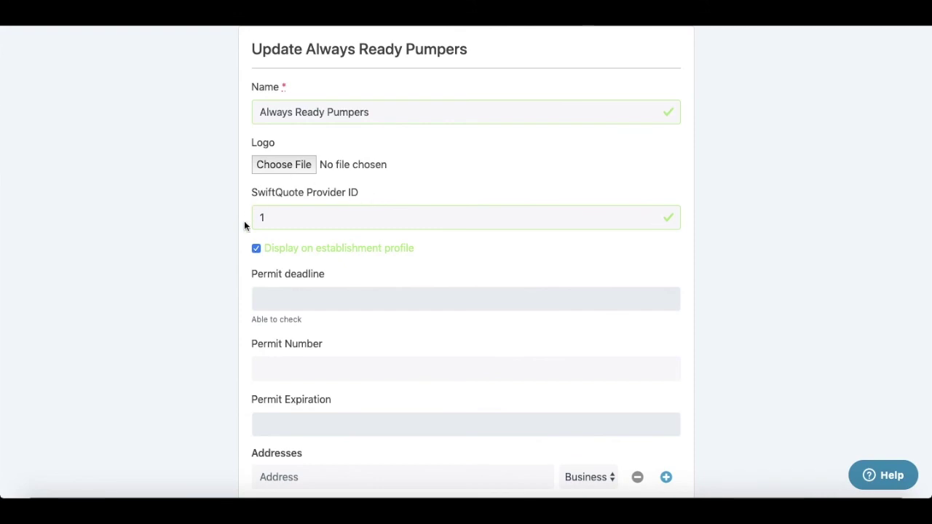
scroll(393, 296, down, 5)
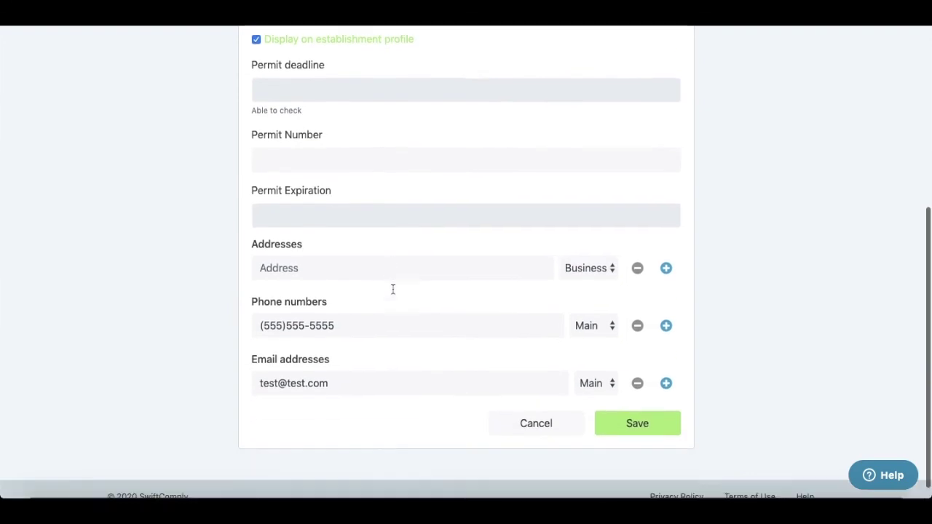
click(633, 417)
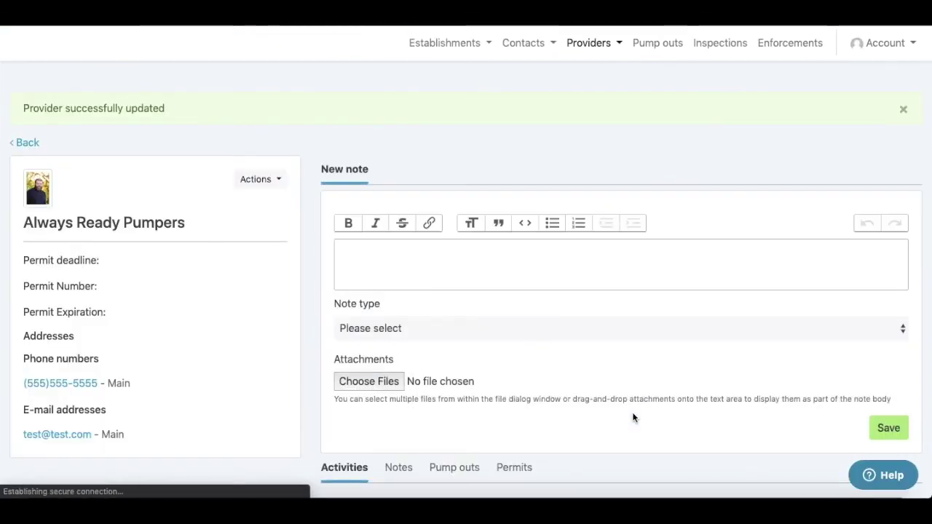
Open the service provider invitation form for Always Ready Pumpers, cancel it and review the provider's available actions.
scroll(364, 291, down, 1)
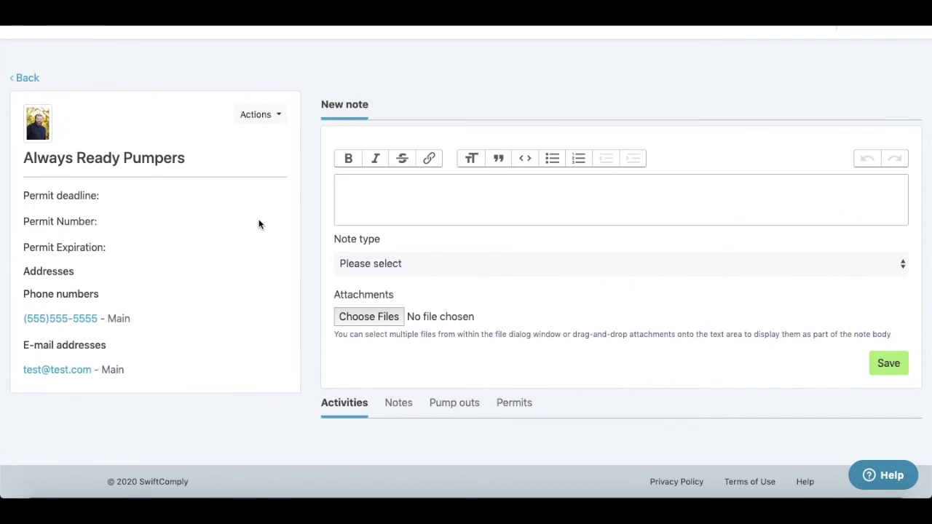
click(270, 116)
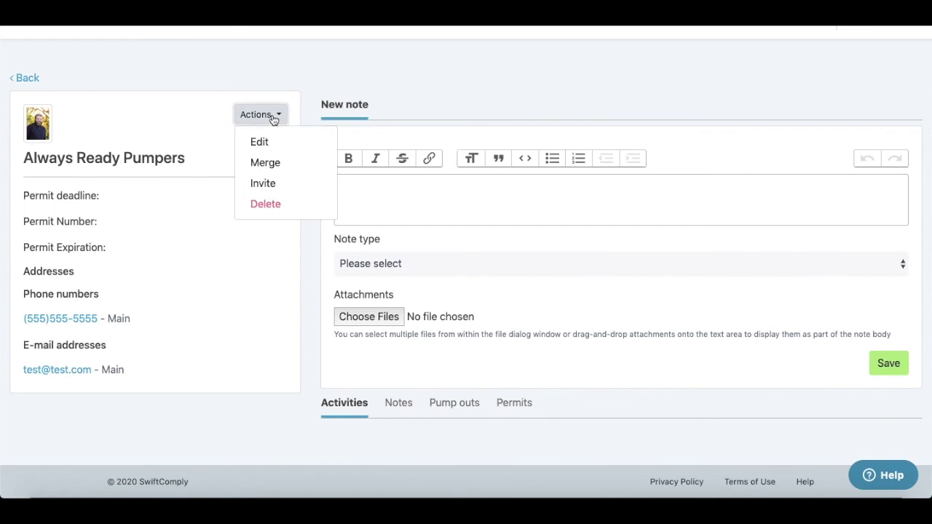
click(272, 192)
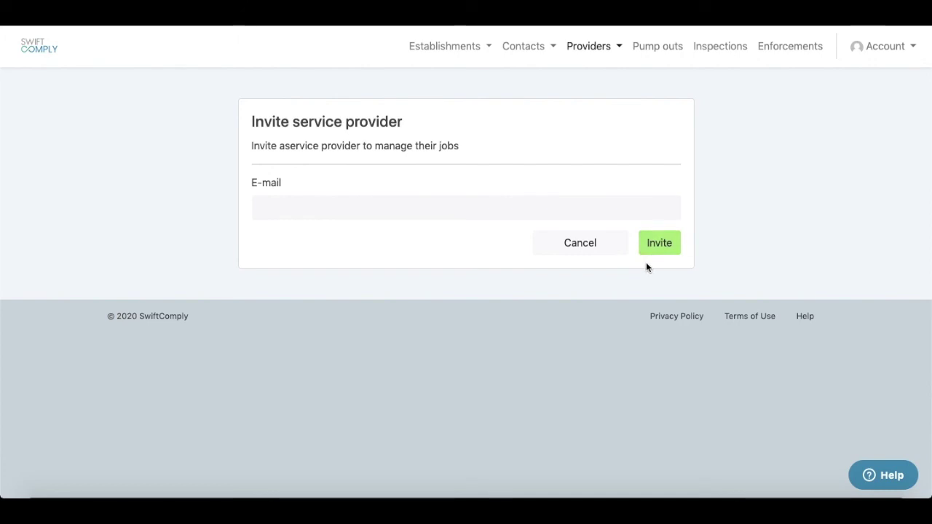
click(604, 252)
scroll(202, 179, down, 1)
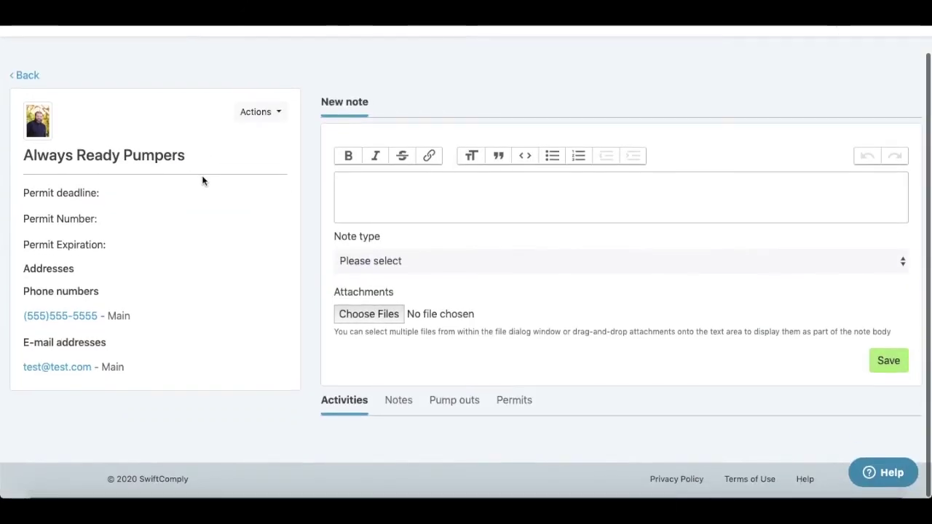
click(255, 114)
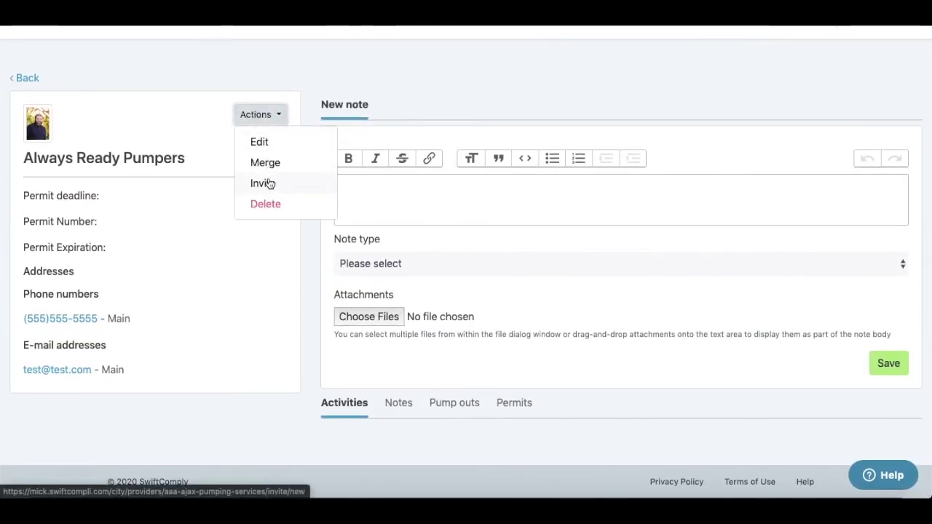
click(208, 197)
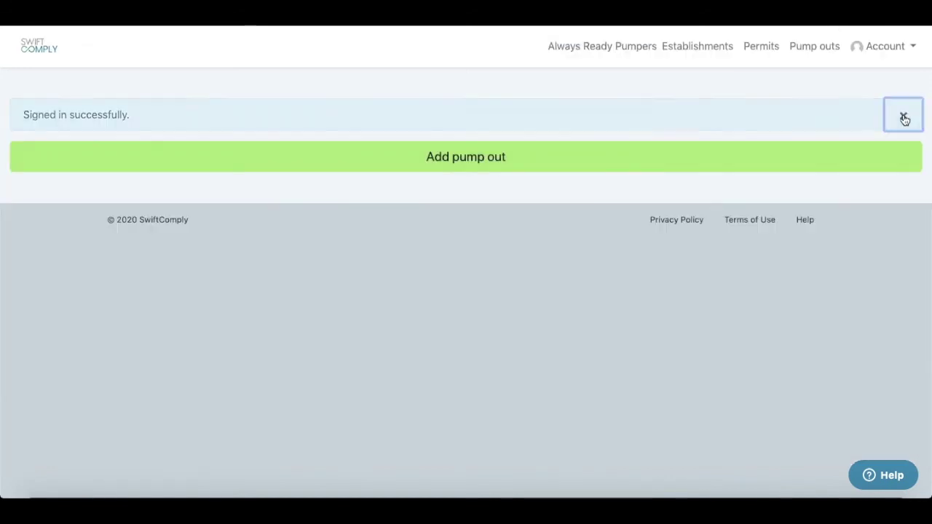
Dismiss the sign-in notice in the provider's portal and look through its establishments, permits and pump outs lists.
click(901, 114)
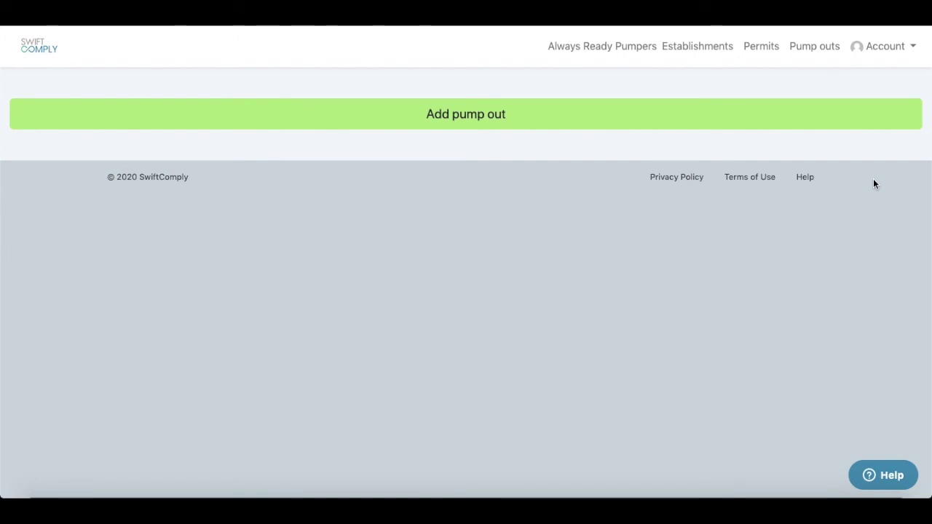
click(676, 50)
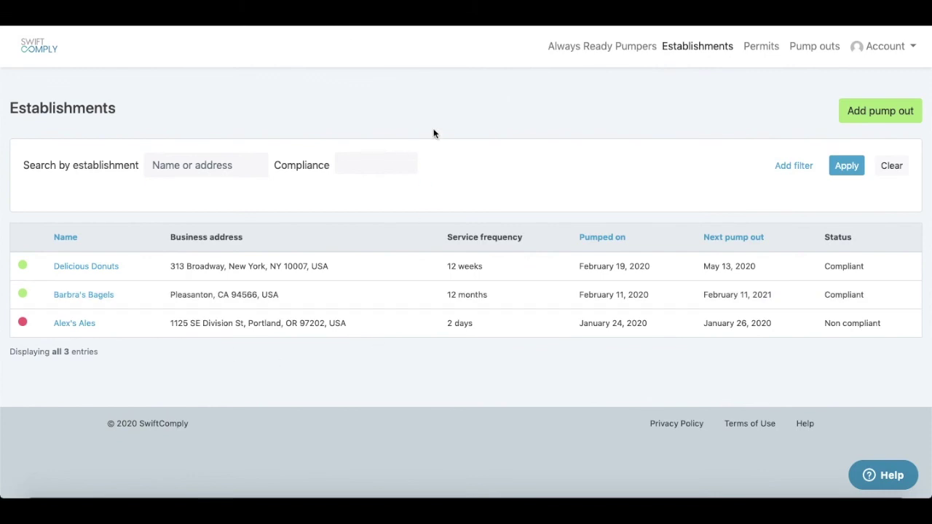
click(764, 57)
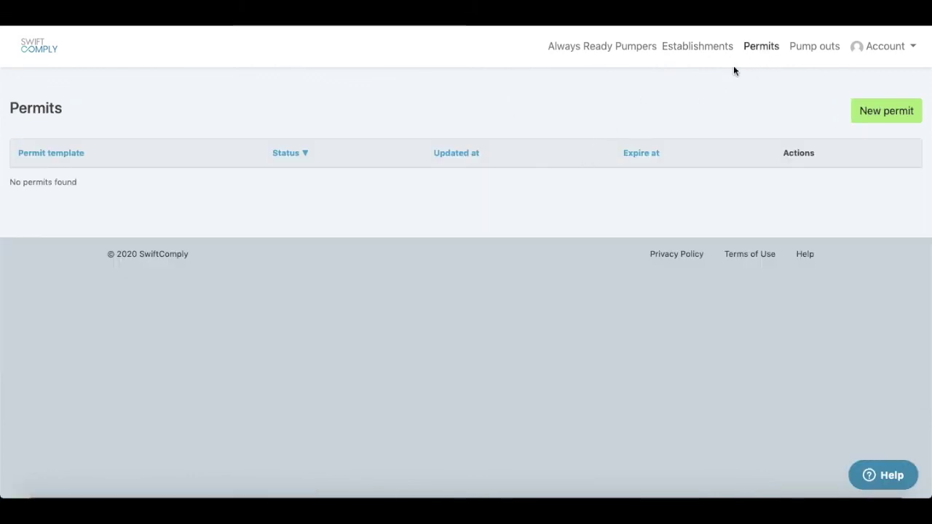
click(799, 47)
scroll(367, 169, down, 5)
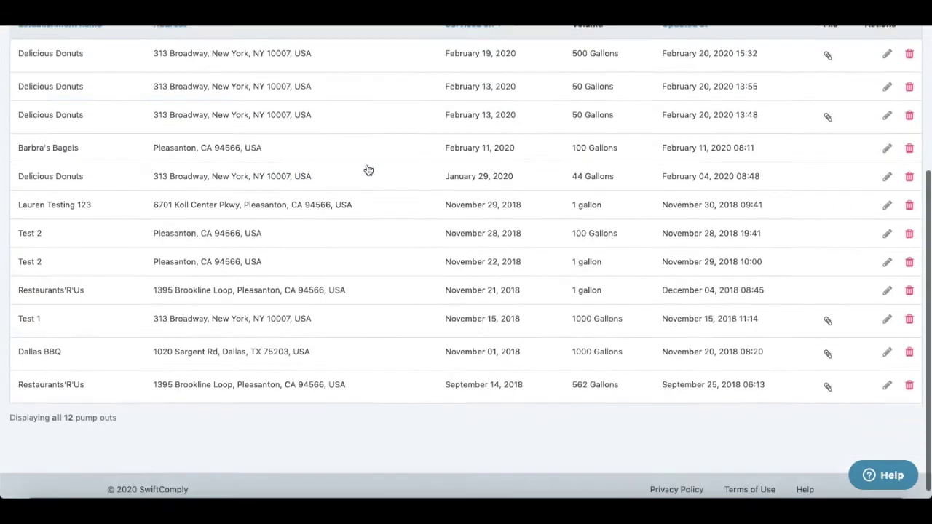
scroll(366, 168, up, 5)
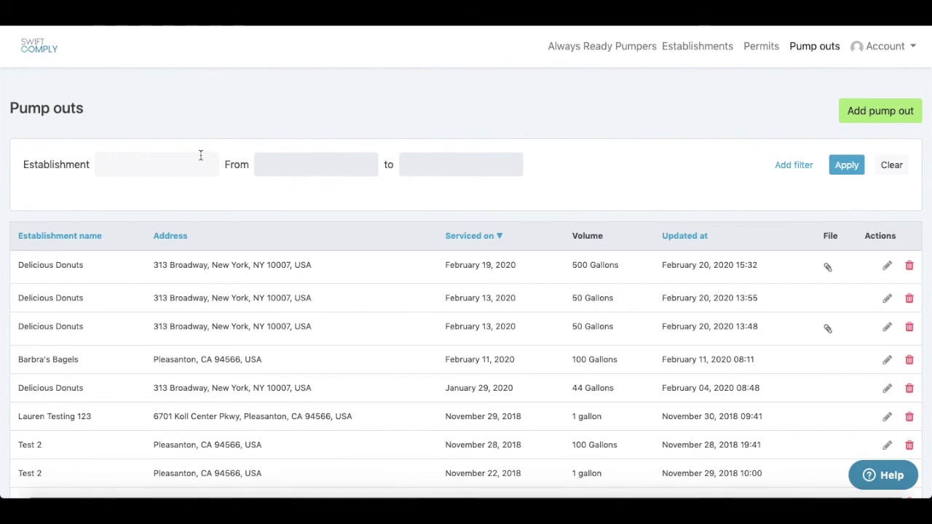
click(680, 45)
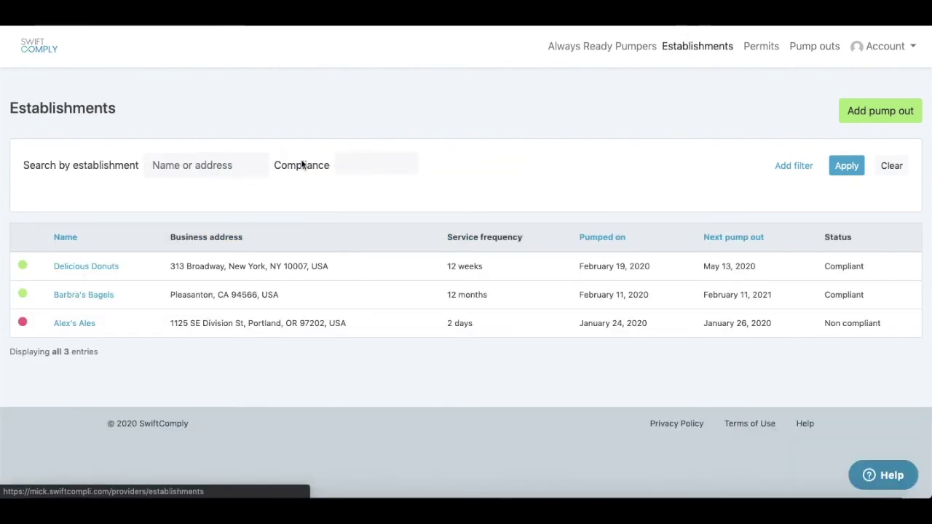
Return to the provider portal's home page and review the fields of the form for adding a pump out.
click(32, 51)
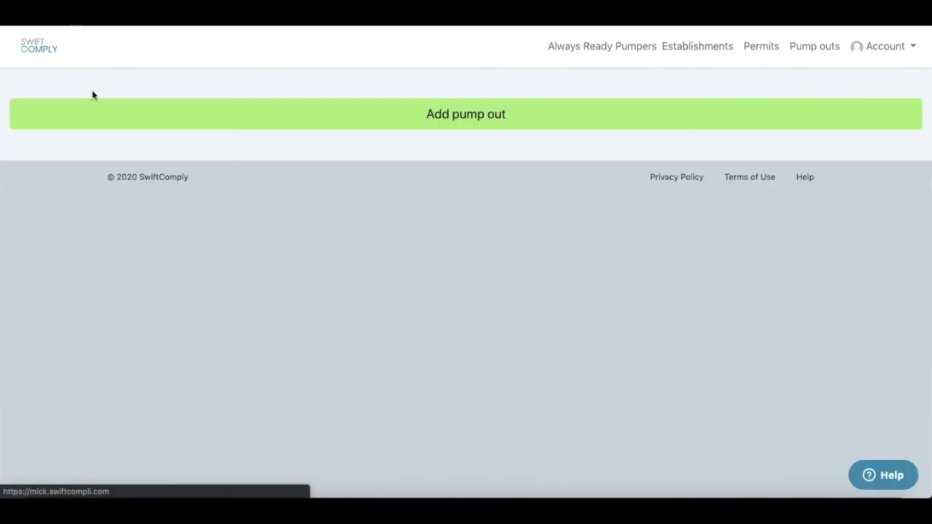
click(452, 125)
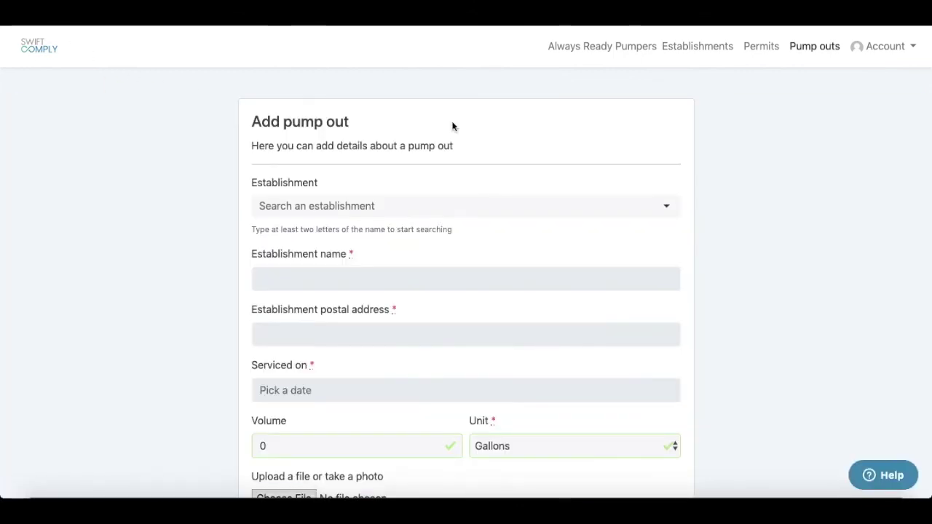
scroll(452, 127, down, 5)
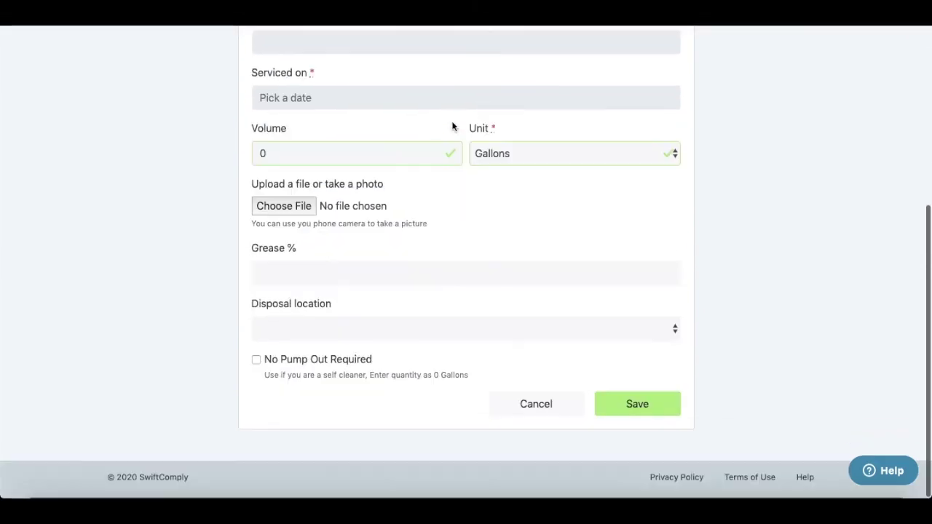
scroll(452, 127, up, 4)
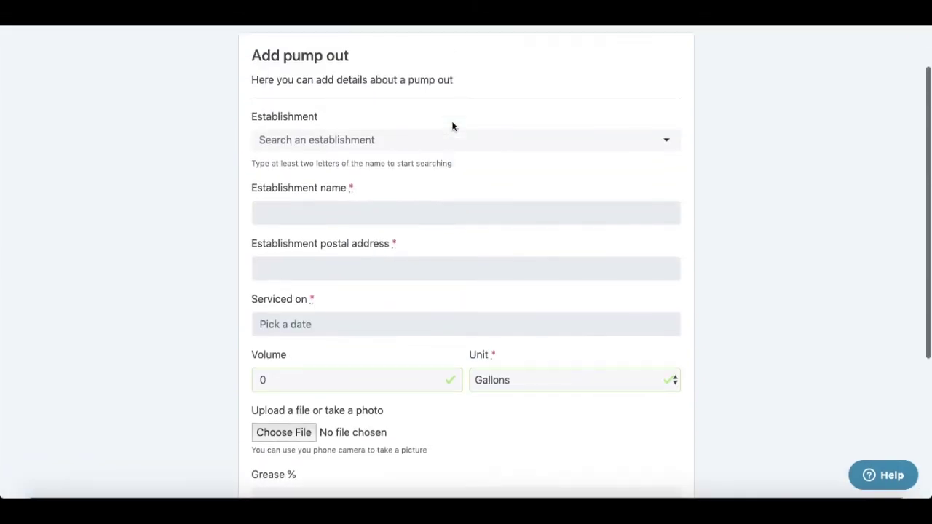
scroll(451, 126, up, 1)
scroll(451, 124, down, 4)
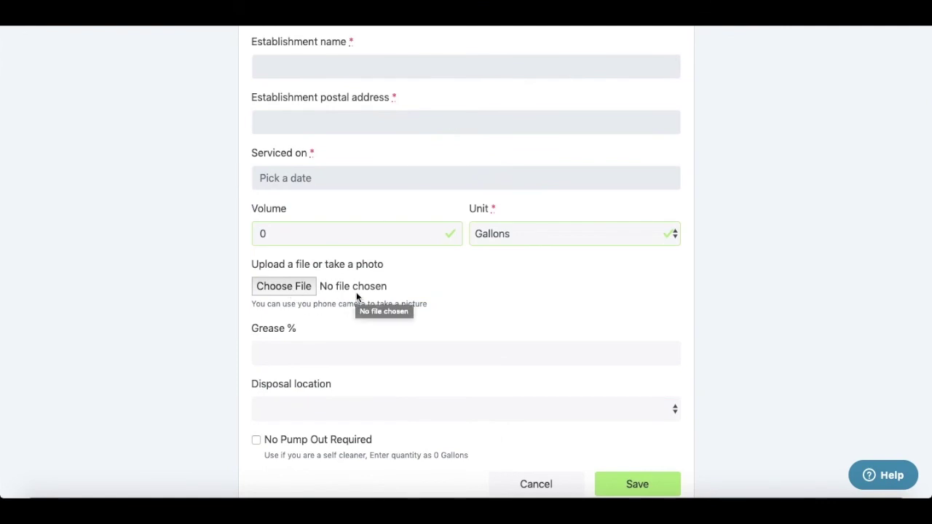
scroll(356, 295, down, 1)
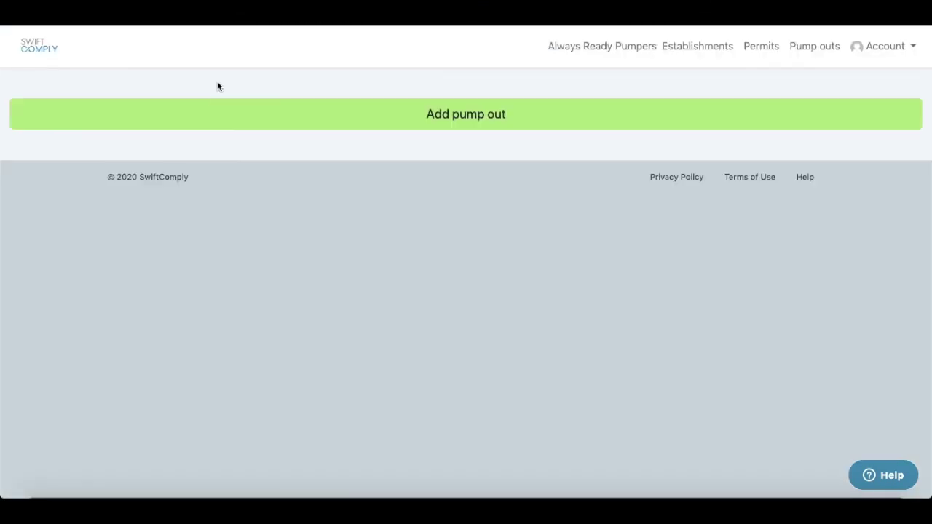